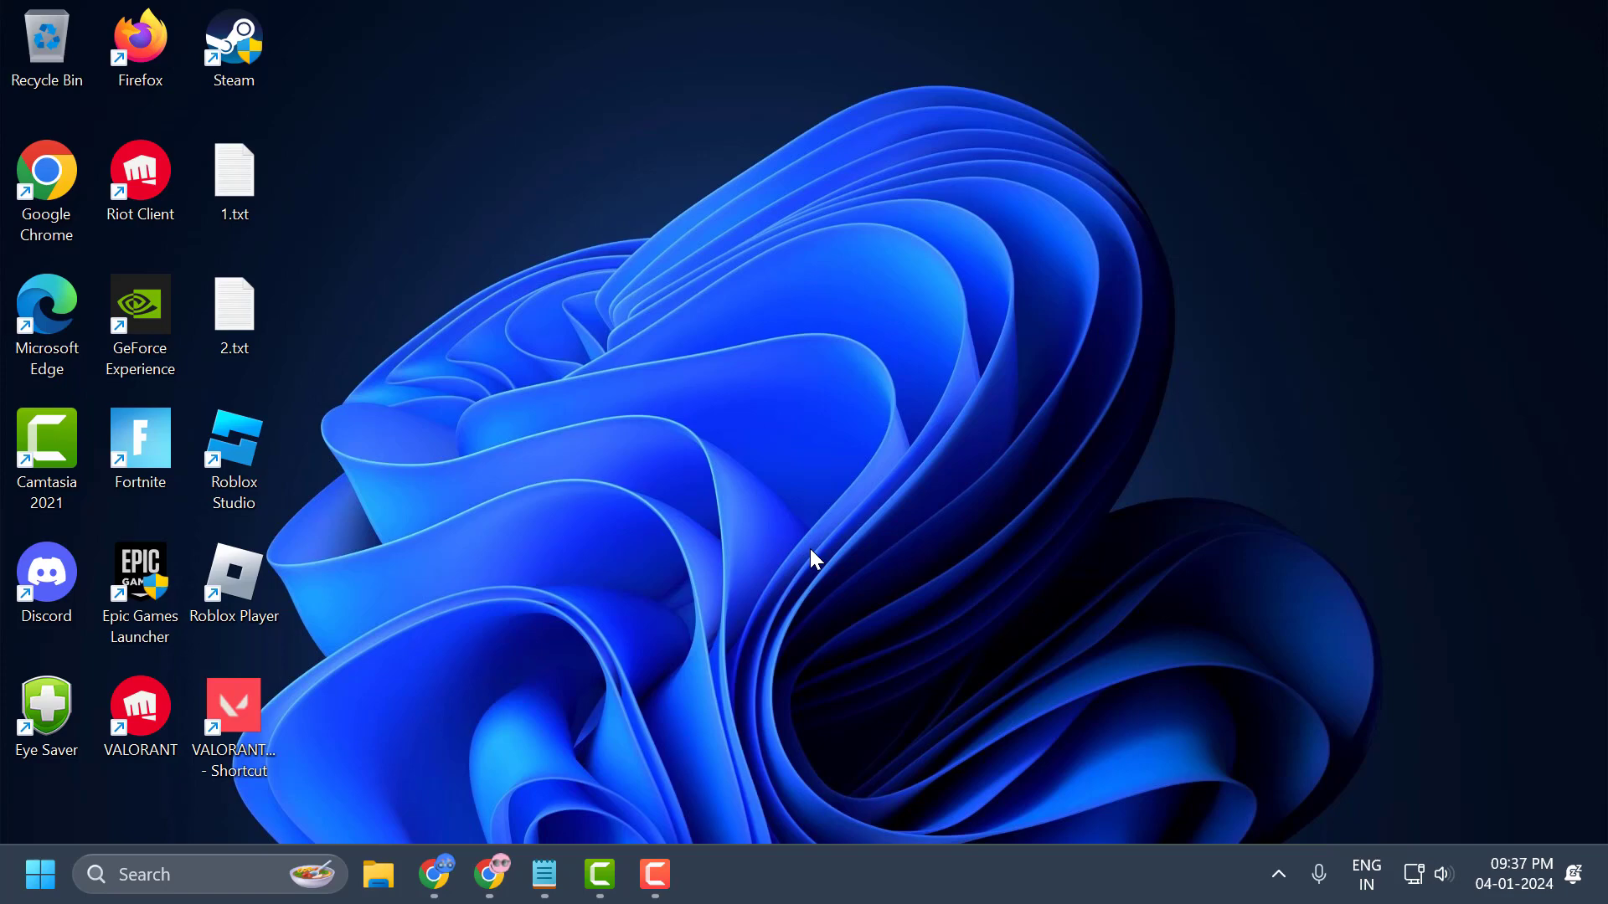
Launch VALORANT from its desktop shortcut, dismiss the access error, and open its file location
double_click(244, 722)
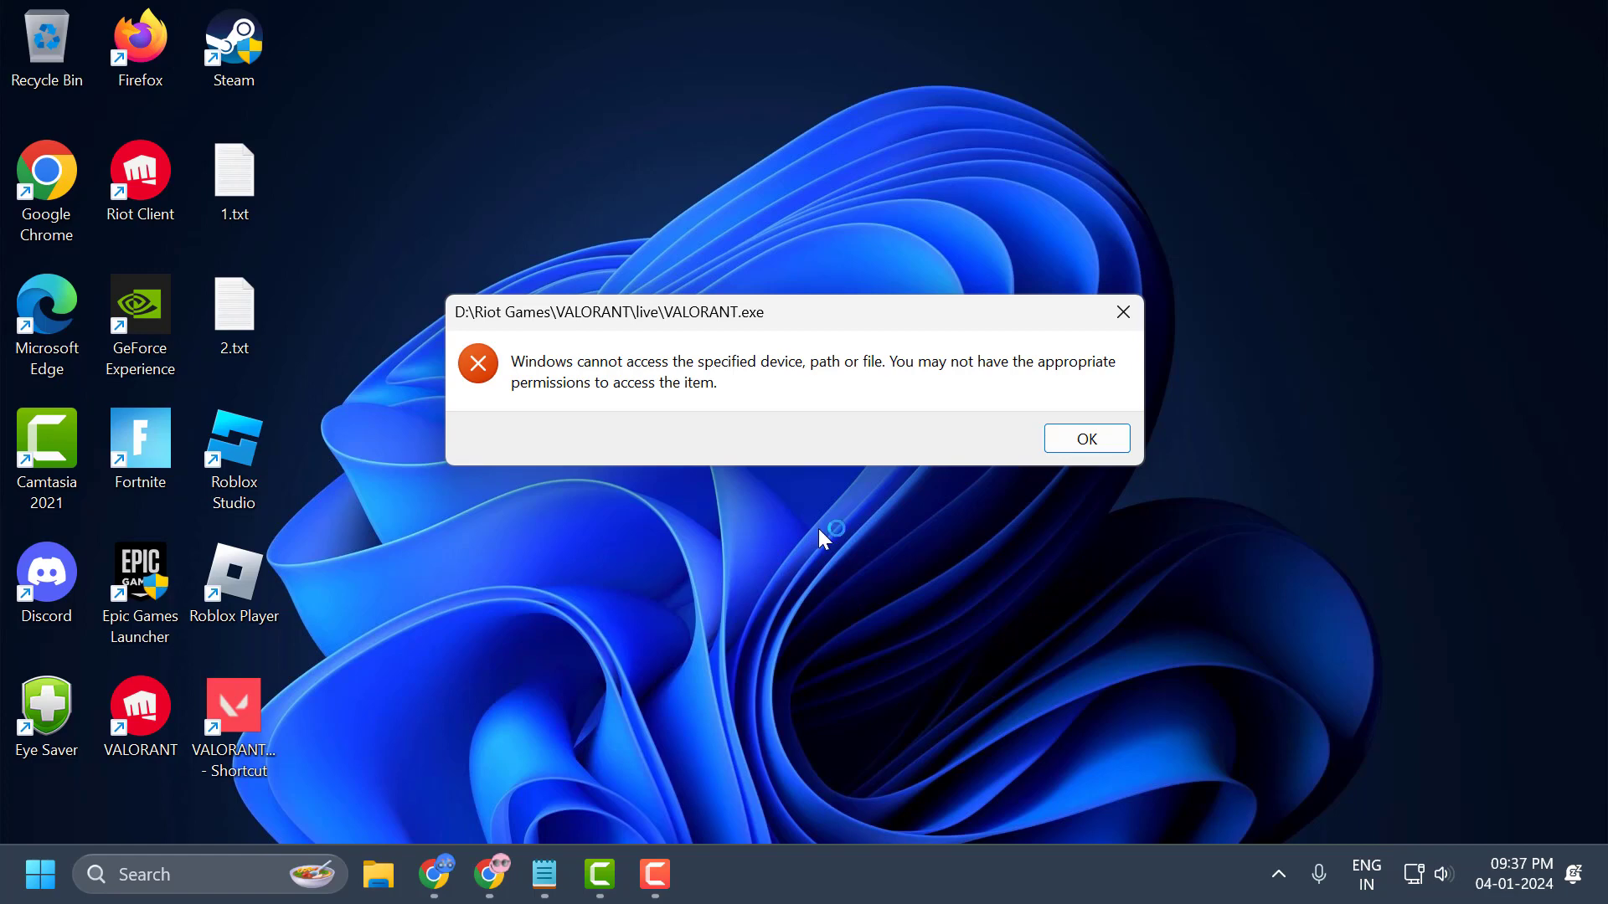
left_click(1087, 438)
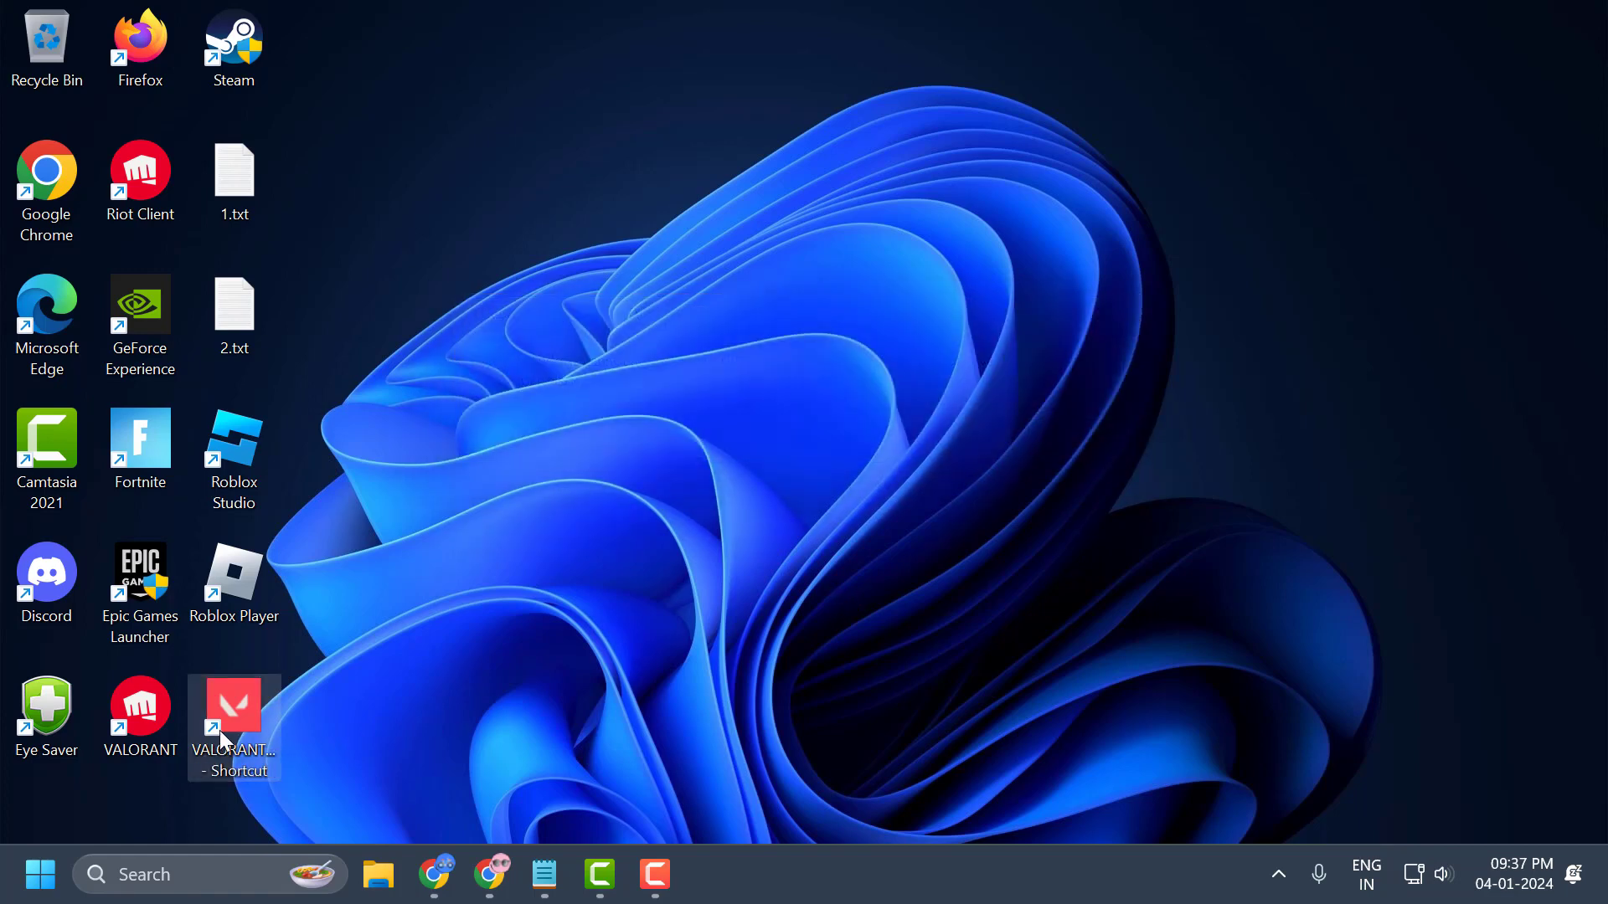
right_click(243, 666)
left_click(337, 398)
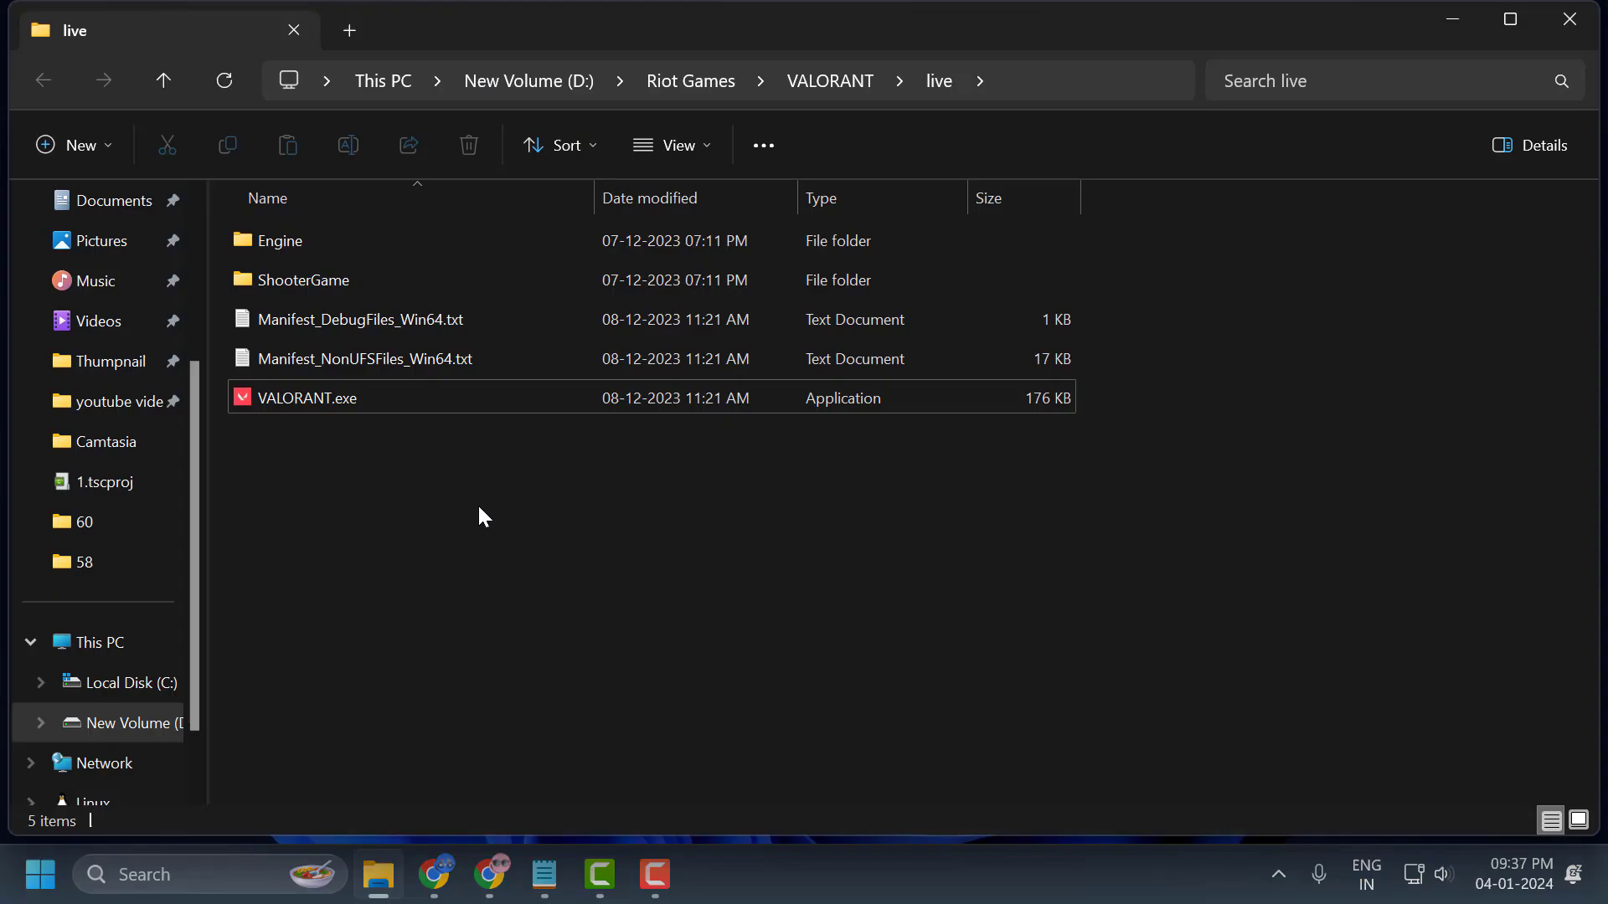
Set VALORANT.exe to run as administrator with full-screen optimisations disabled, then close Explorer
right_click(309, 404)
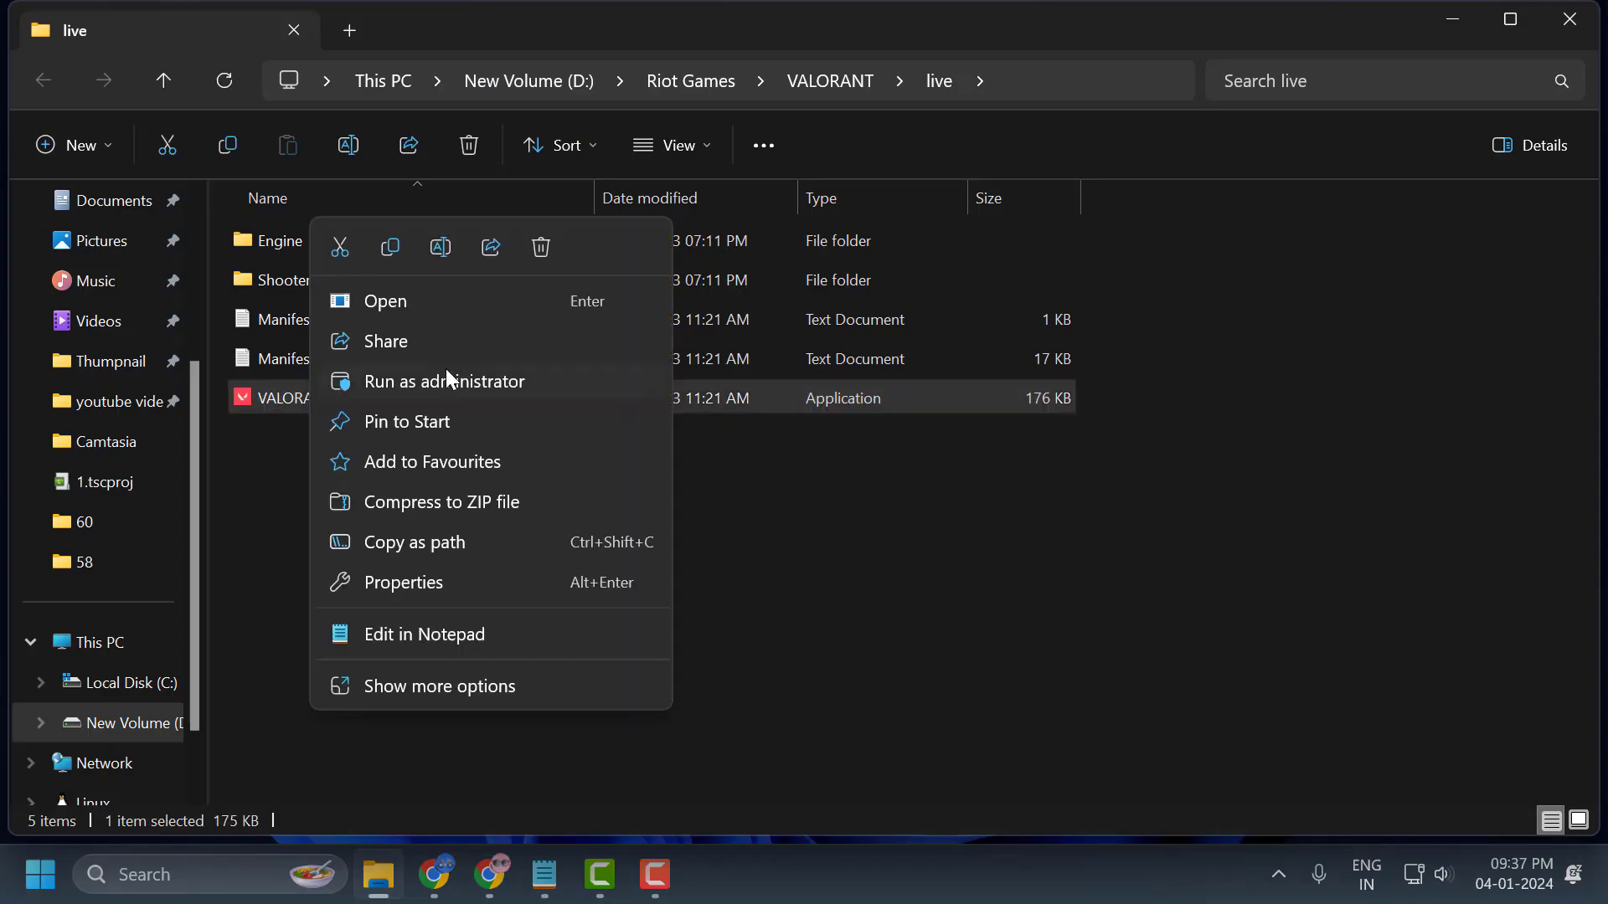
left_click(435, 586)
left_click(542, 193)
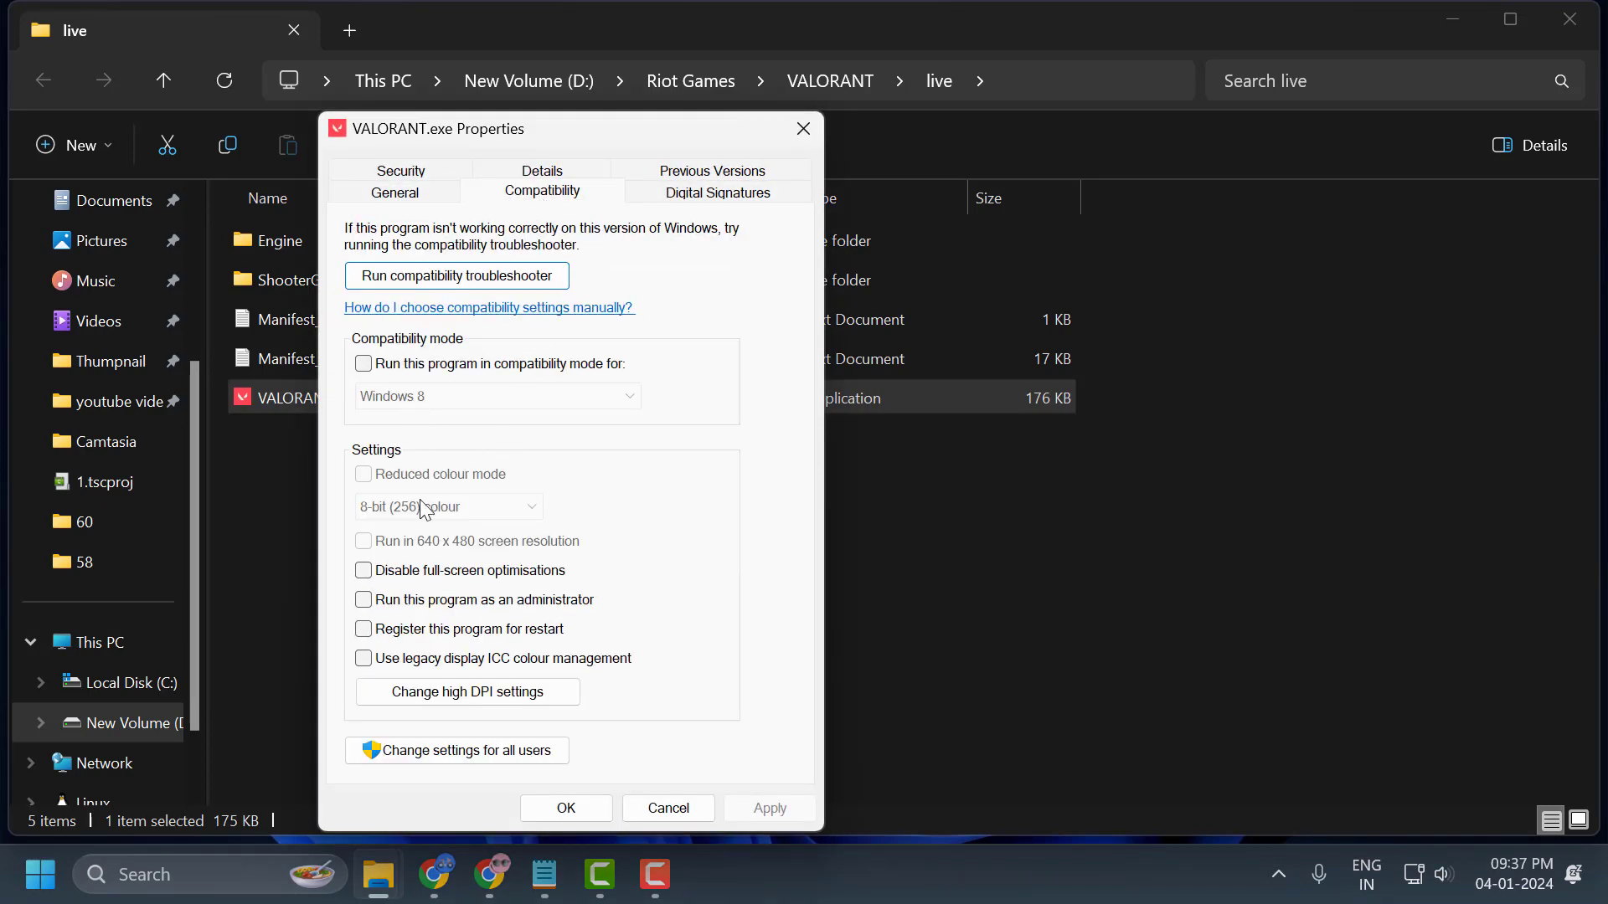
left_click(367, 601)
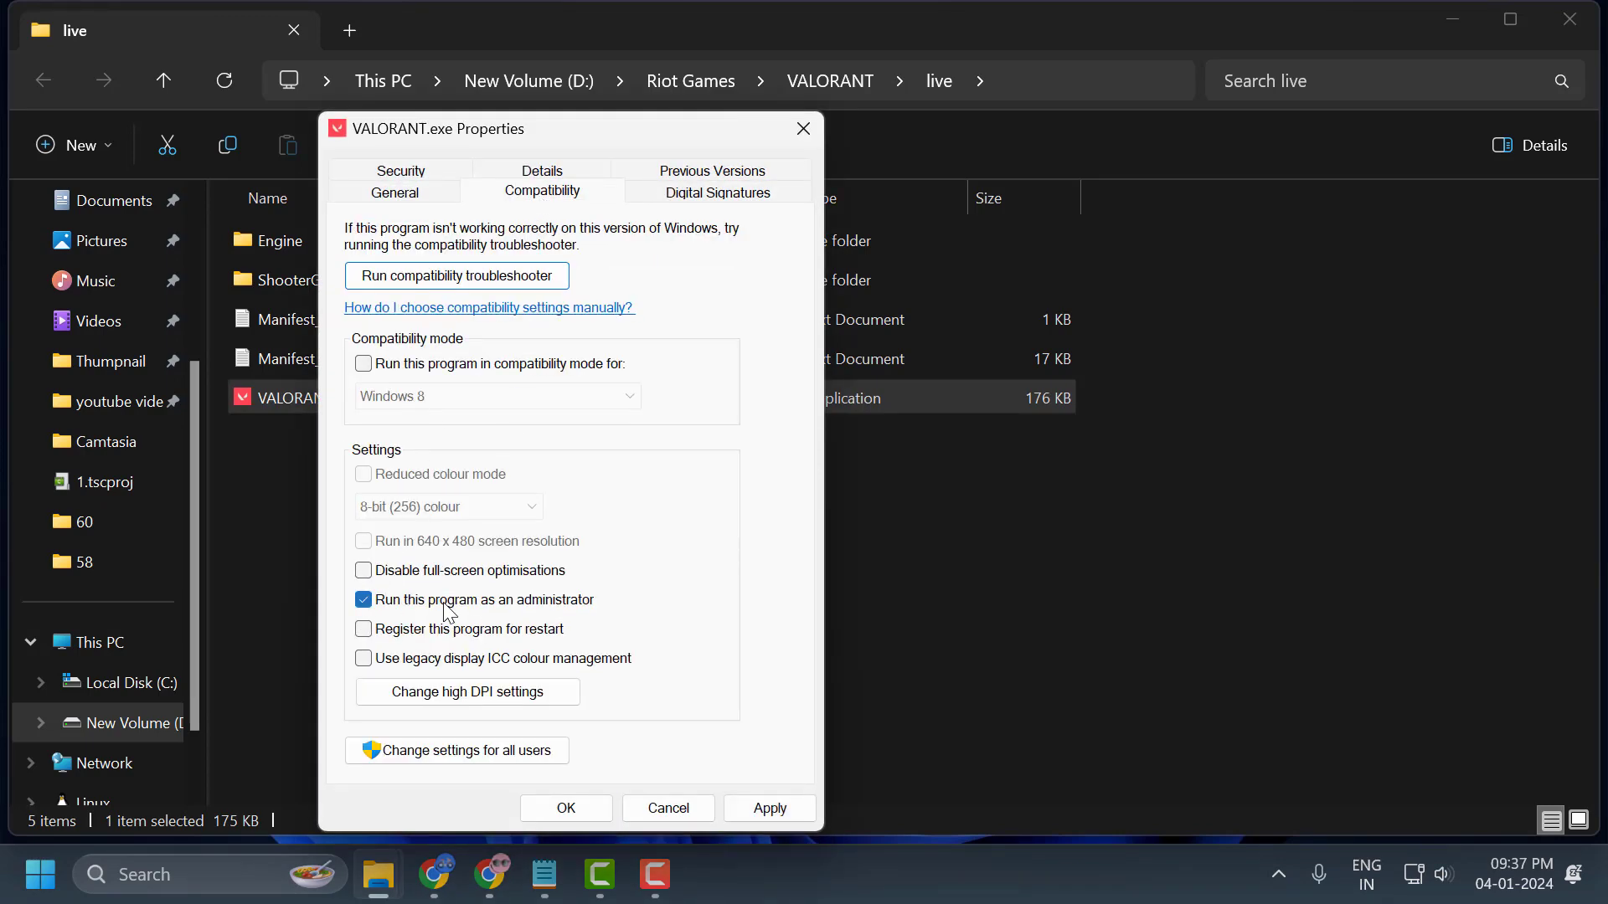
left_click(364, 571)
left_click(768, 807)
left_click(566, 807)
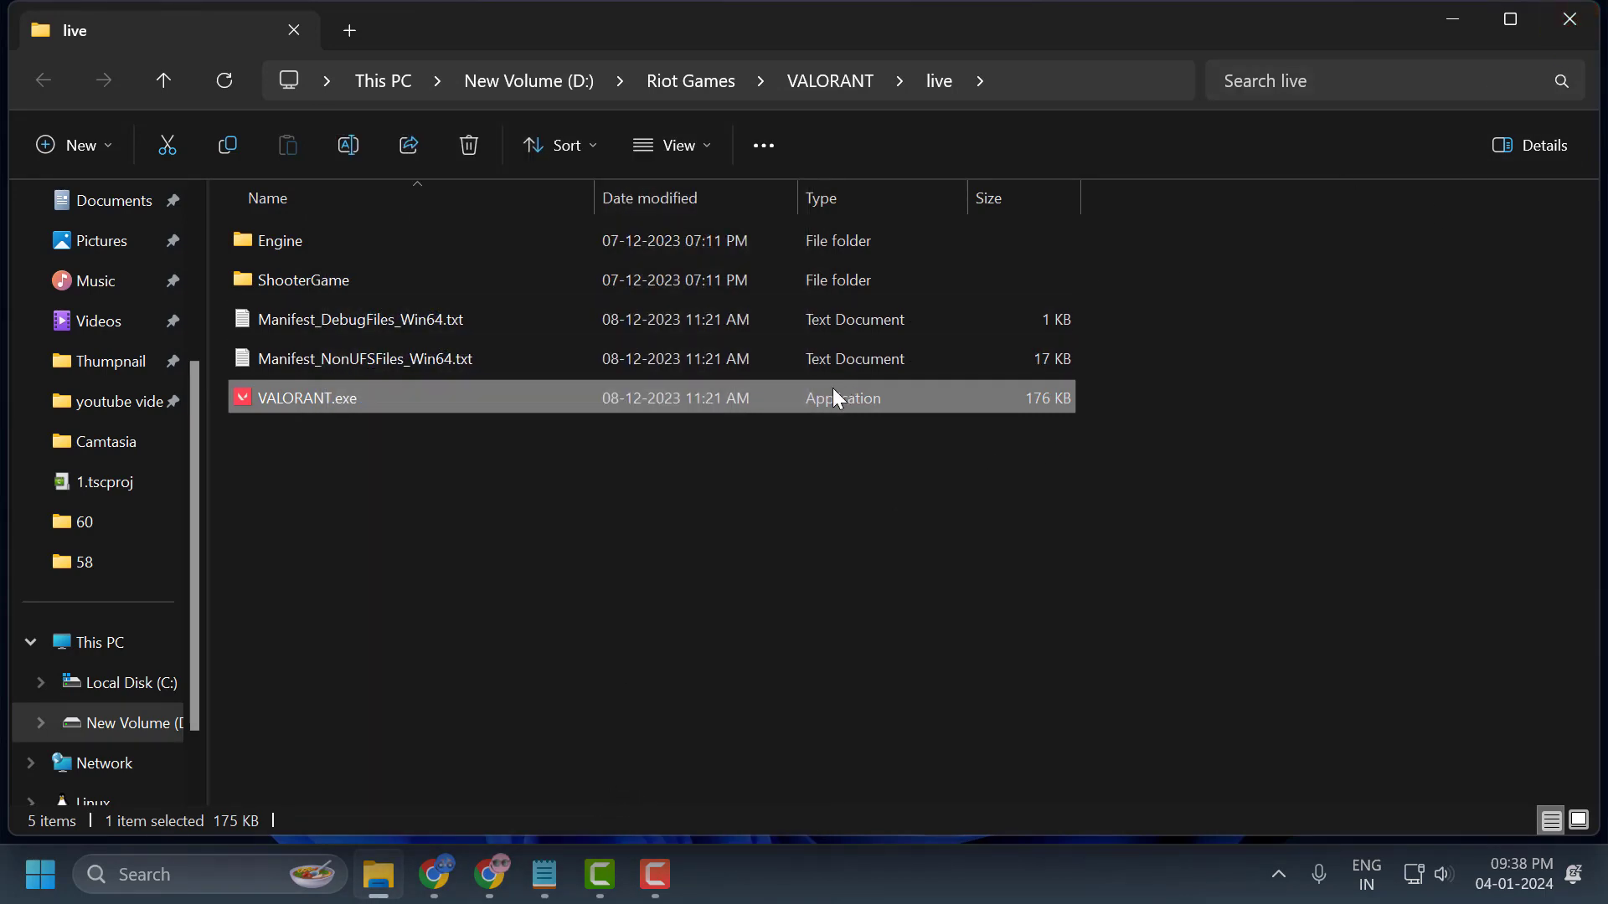
left_click(943, 552)
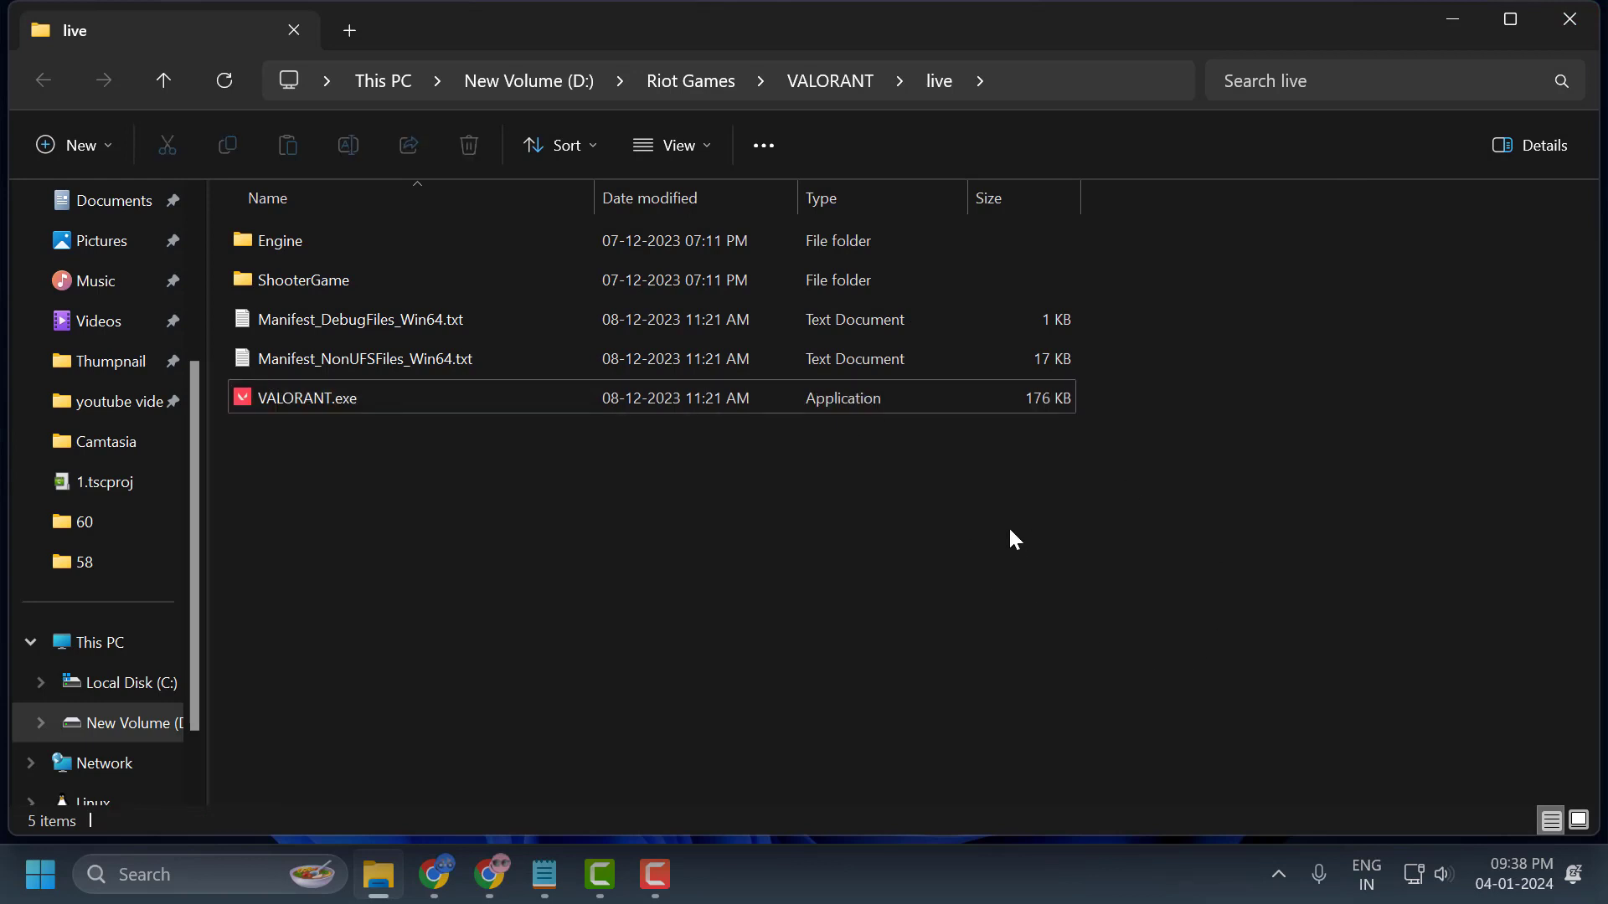
left_click(1560, 22)
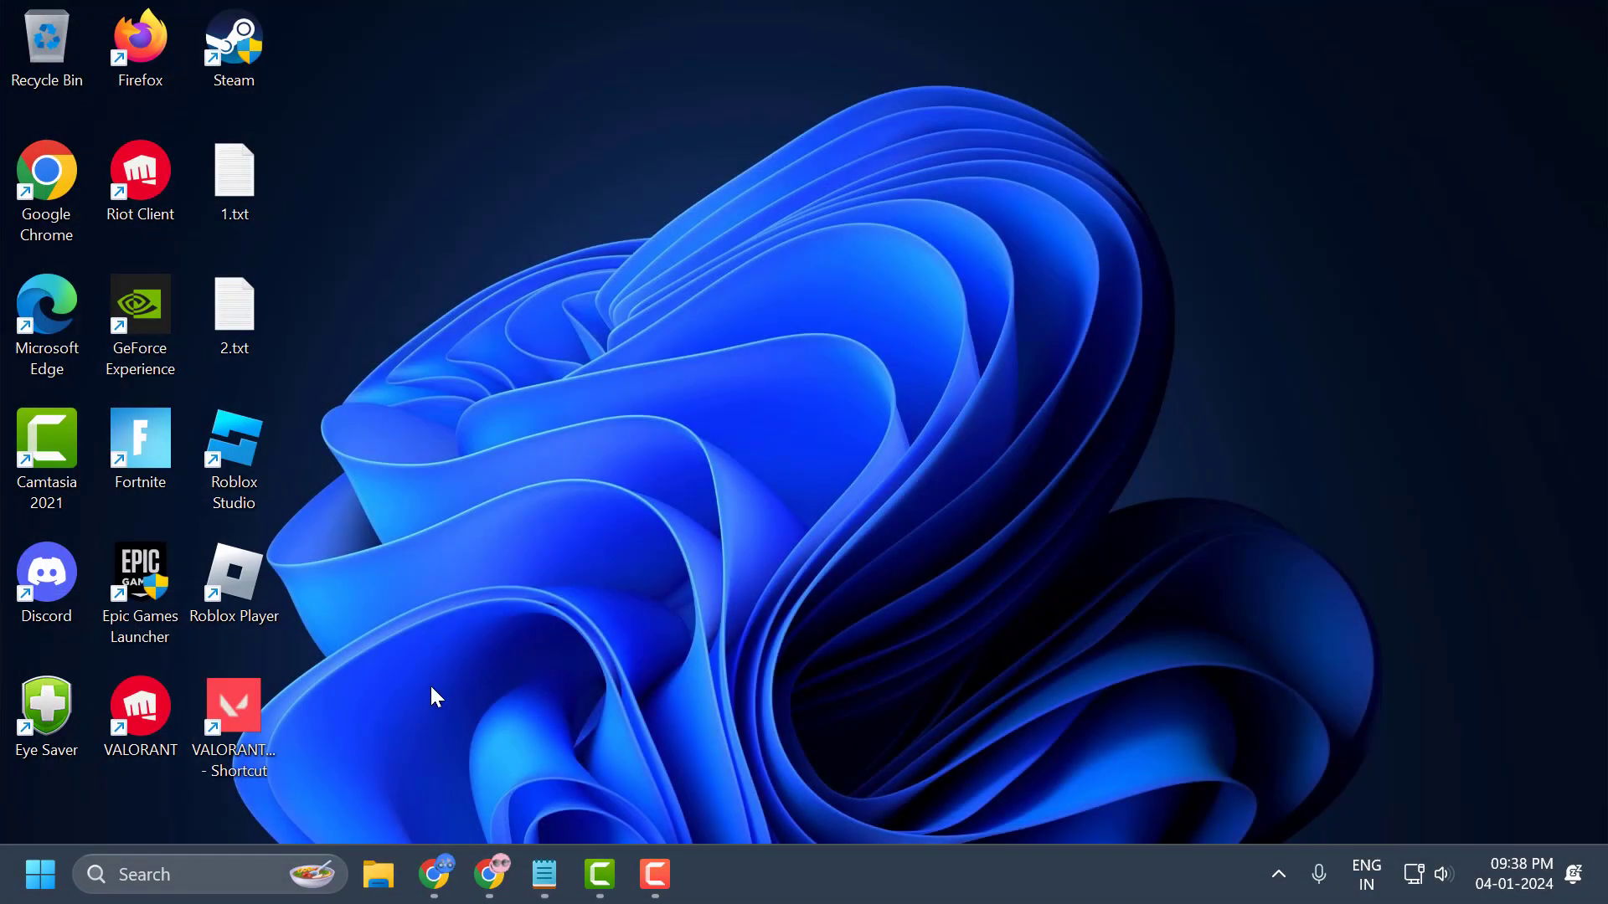
Open Task Manager, select Antimalware Service Executable in Processes, then close Task Manager
right_click(33, 884)
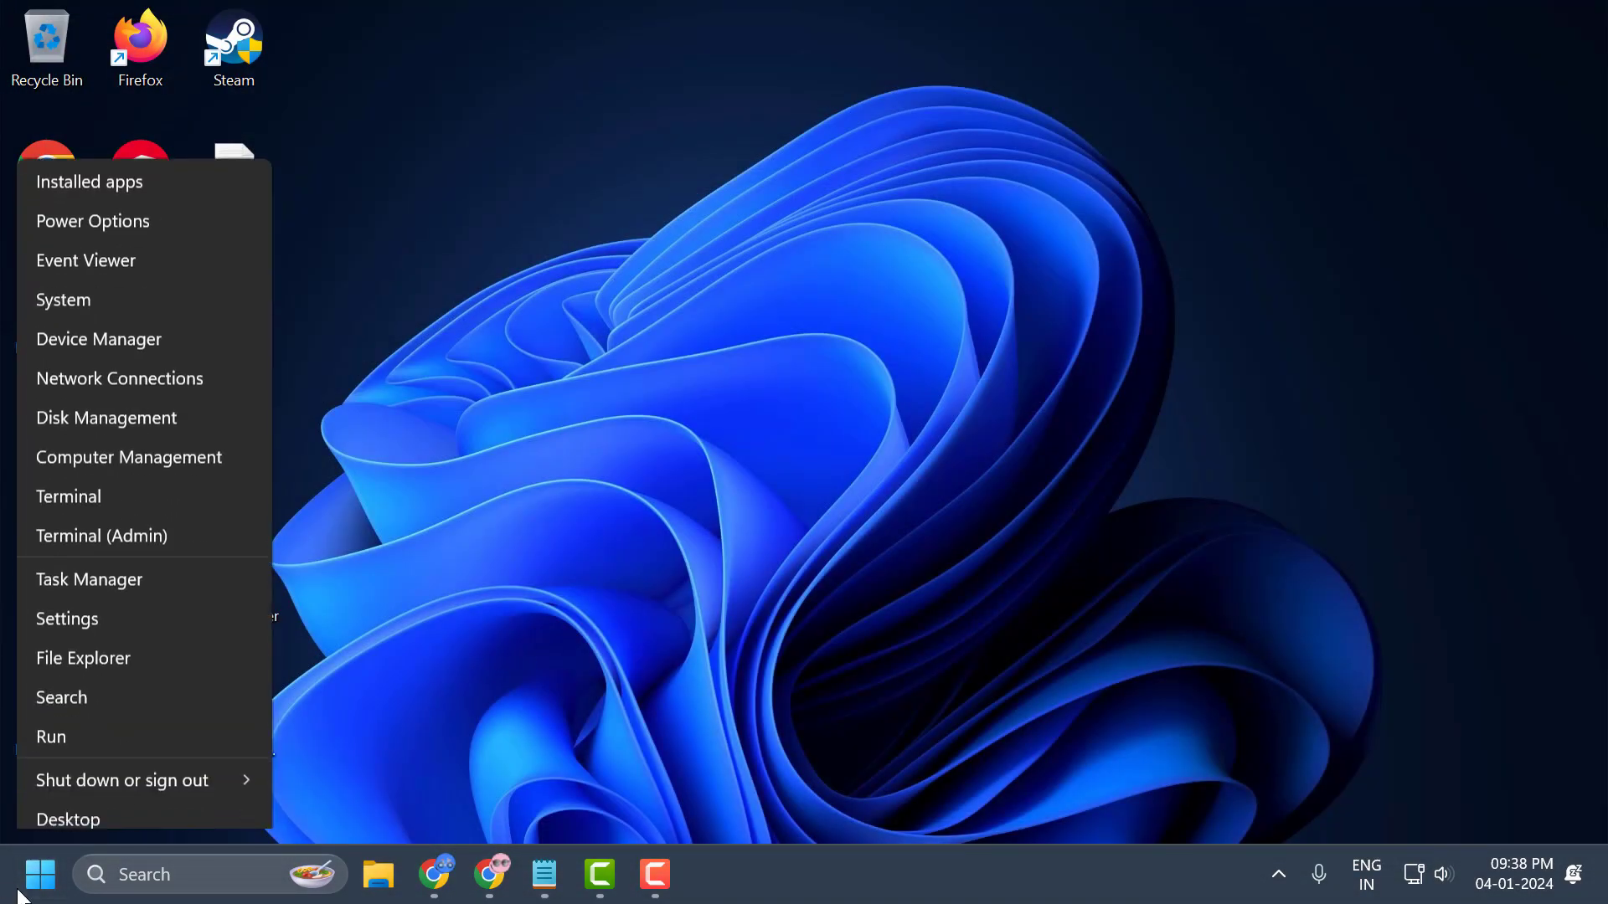
left_click(114, 567)
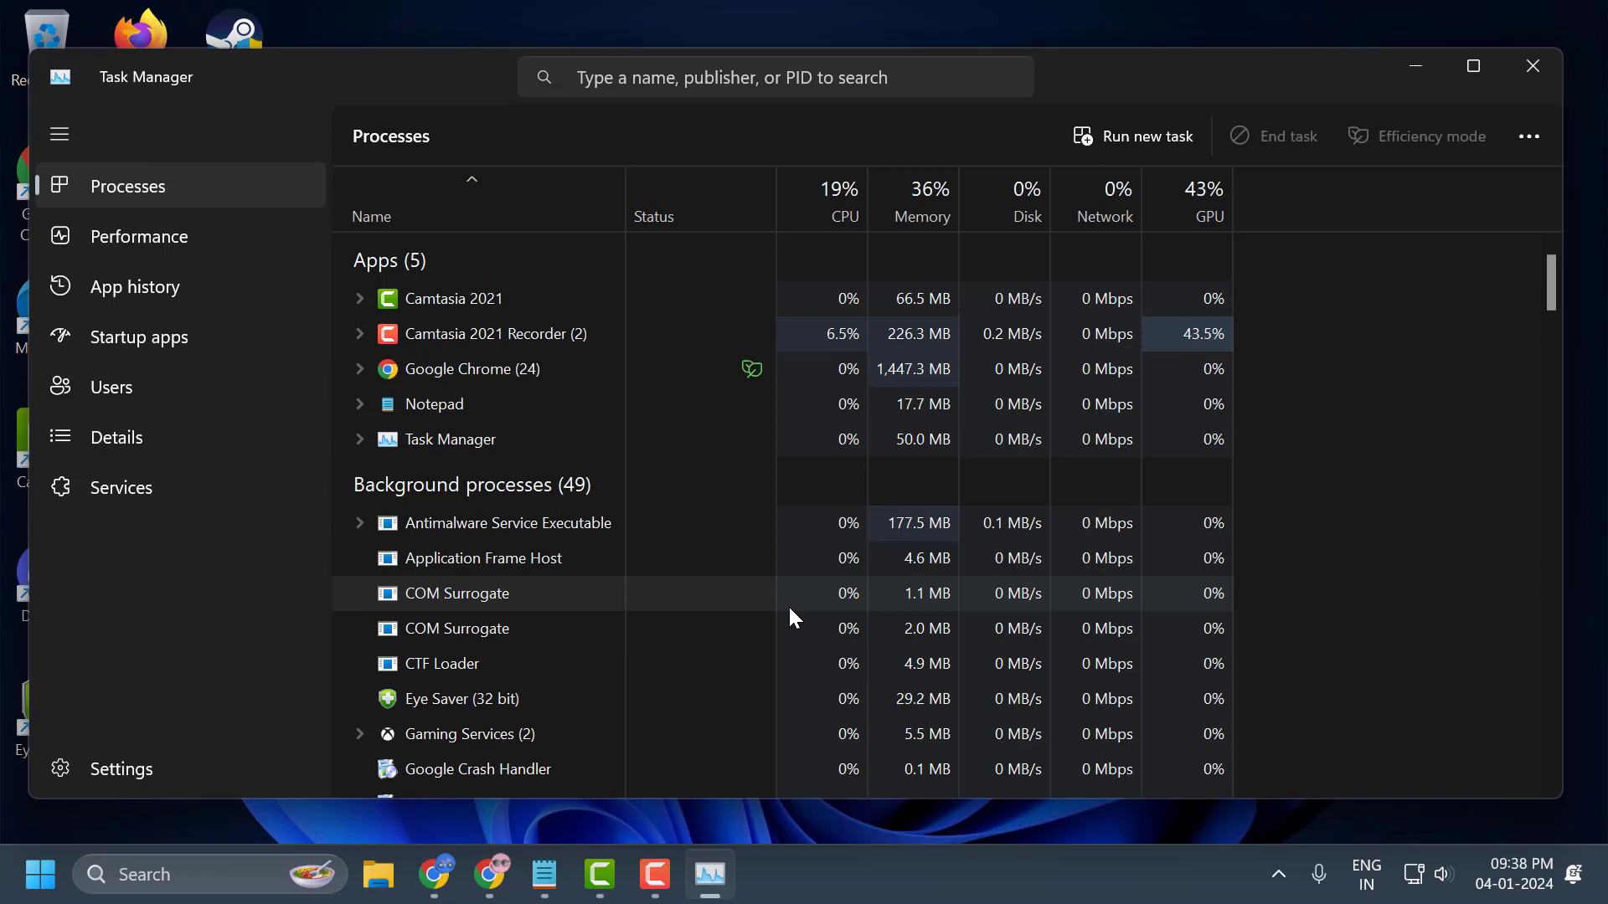
scroll(790, 608, "down", 1)
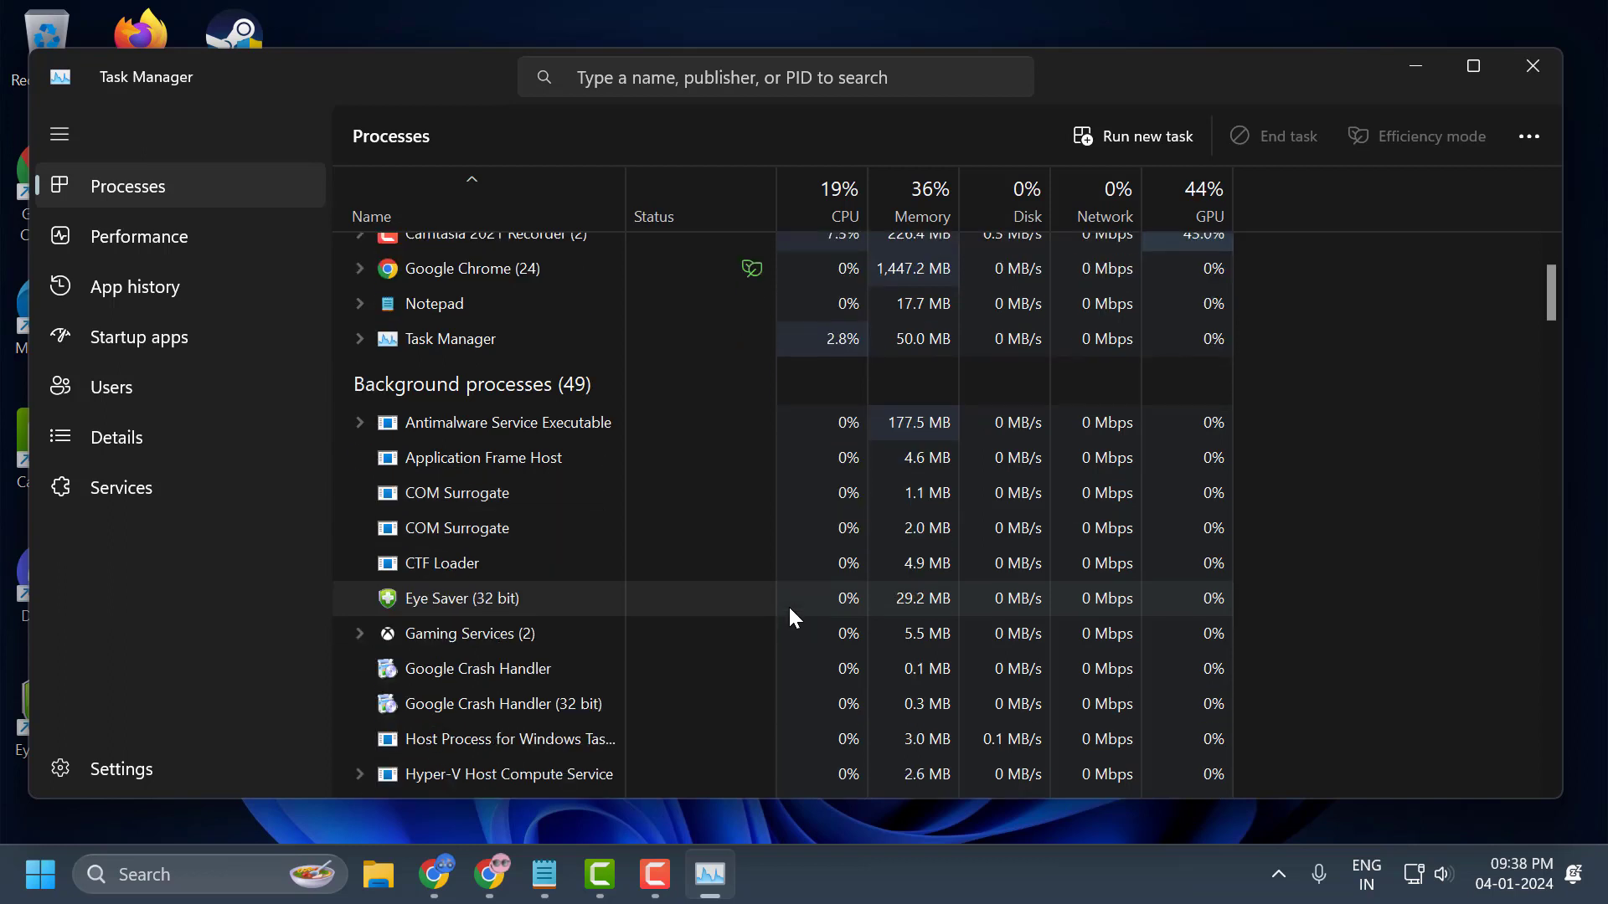
scroll(790, 610, "up", 1)
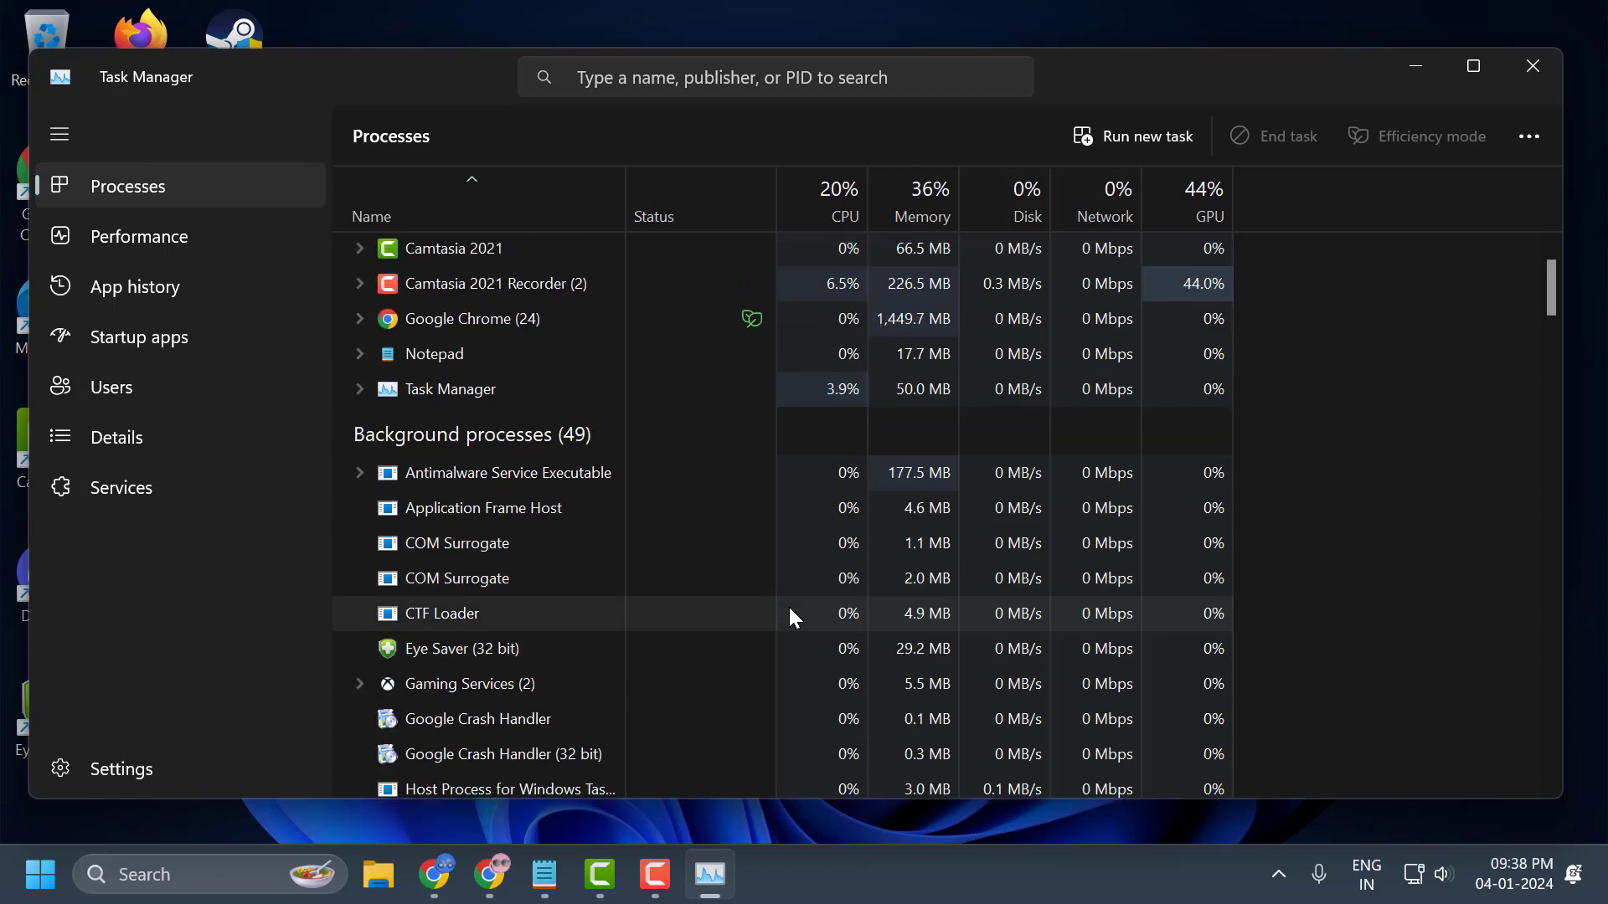
left_click(816, 473)
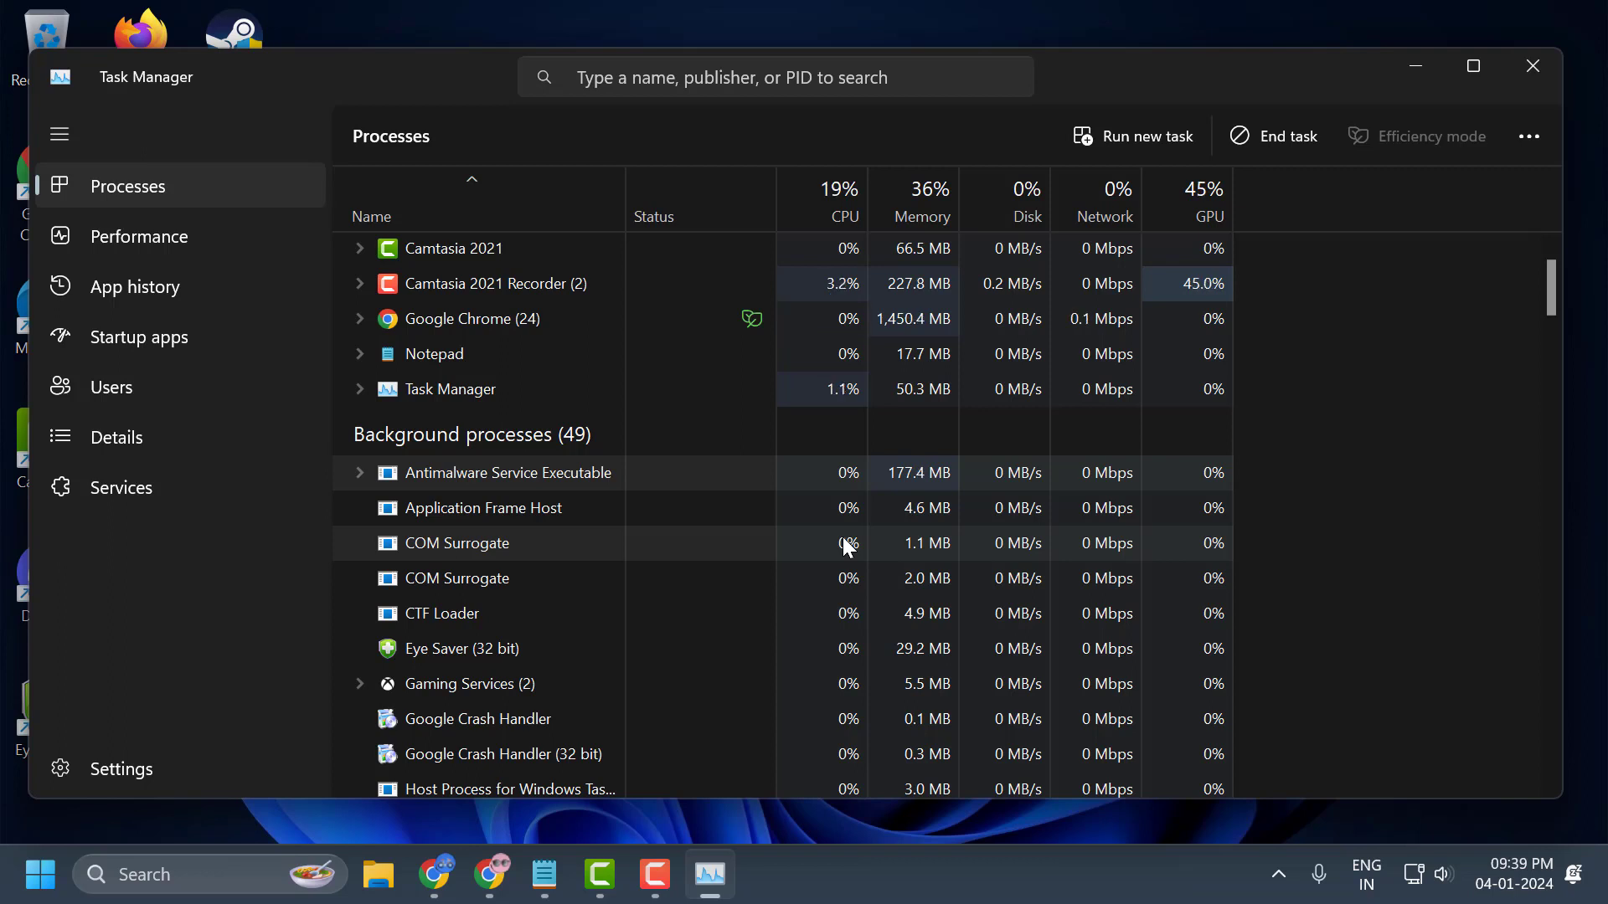
left_click(1532, 67)
Open File Explorer and go to C:\Riot Games\Riot Client
left_click(379, 878)
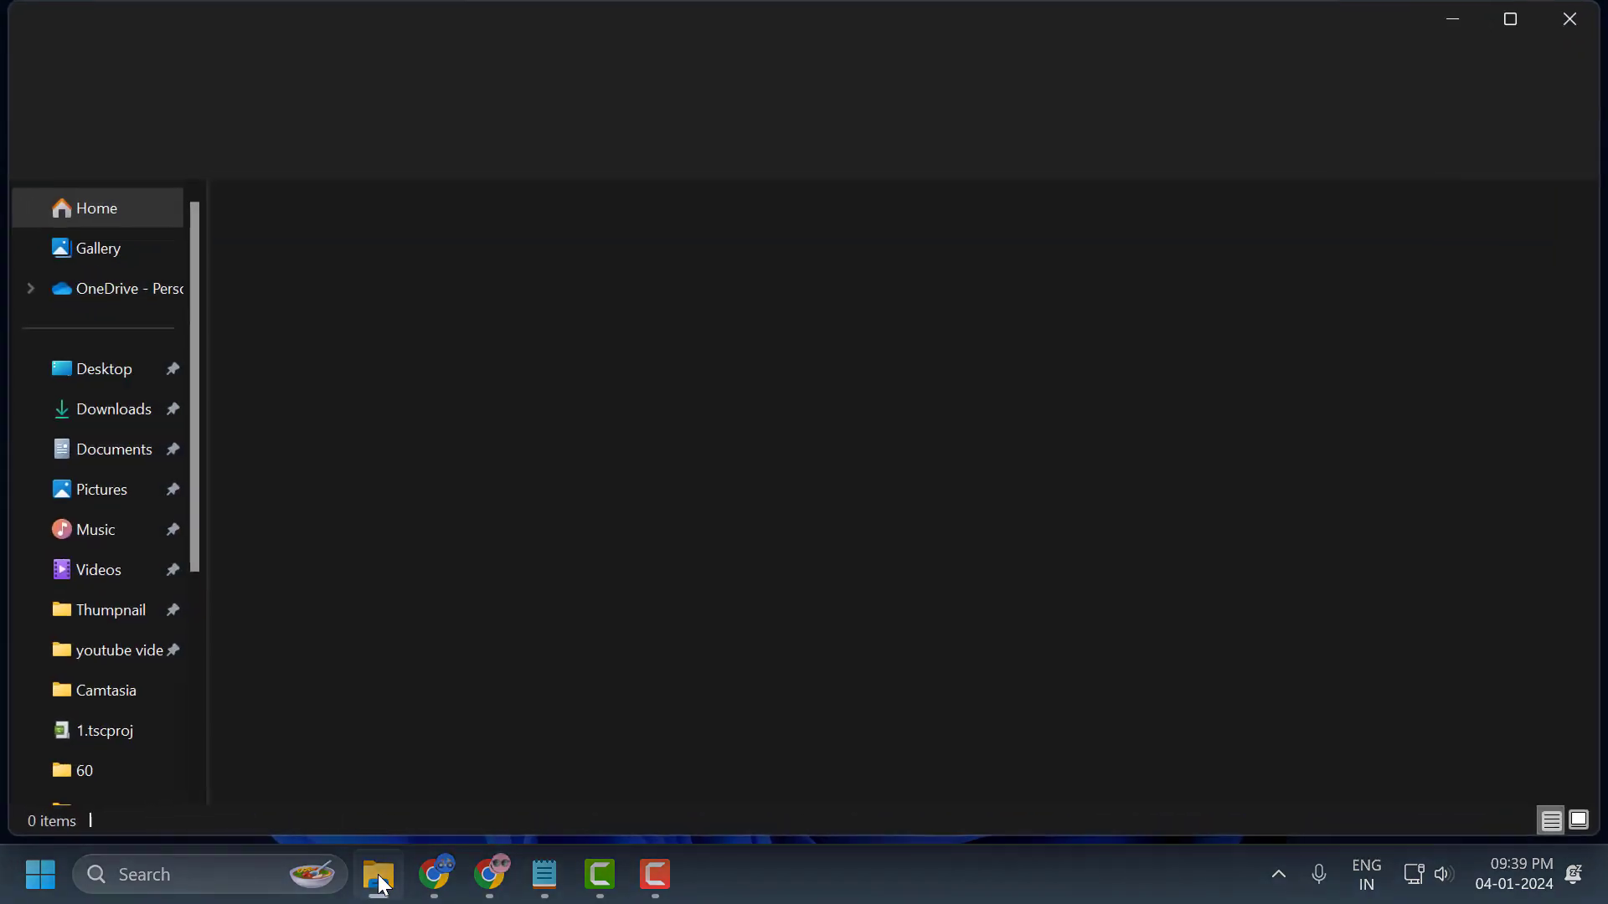
scroll(149, 579, "down", 3)
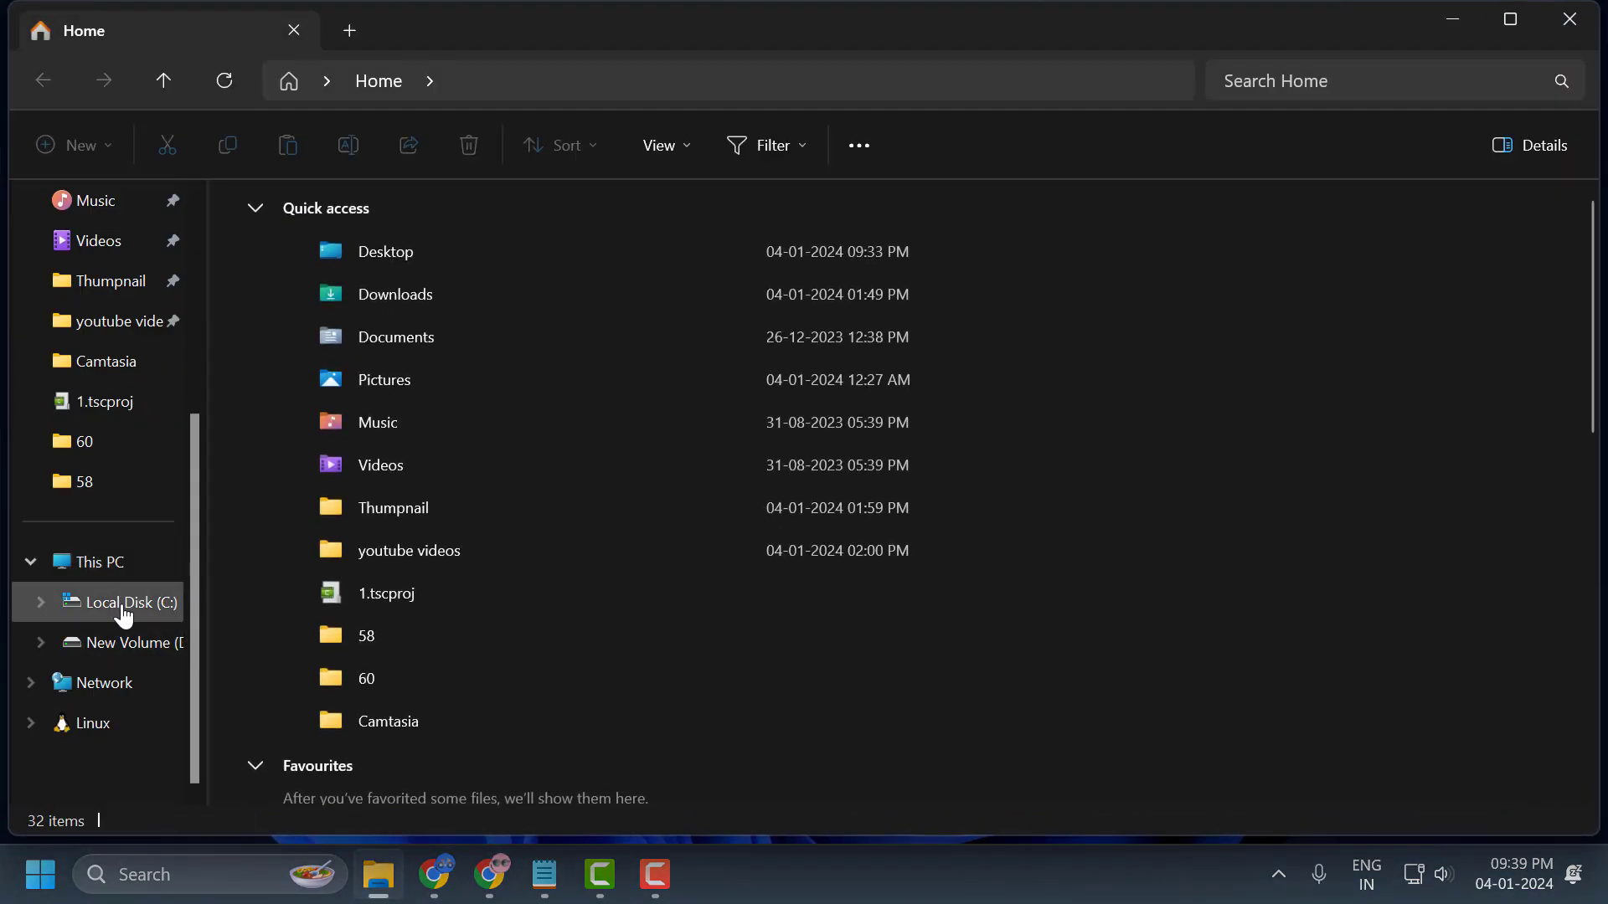
left_click(121, 609)
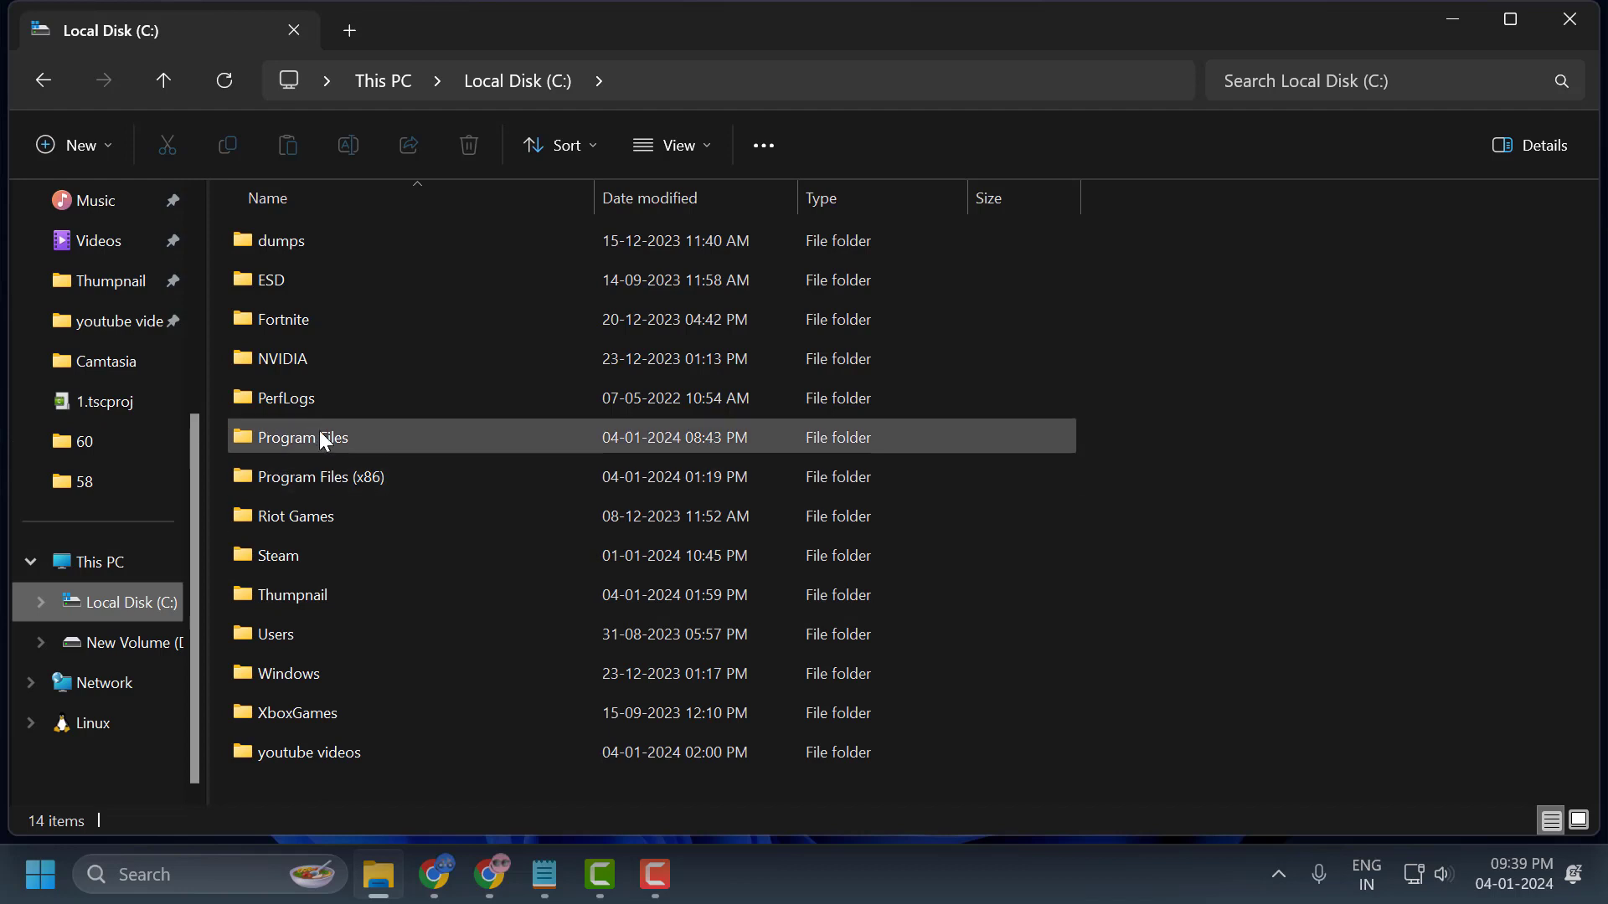
mouse_move(314, 516)
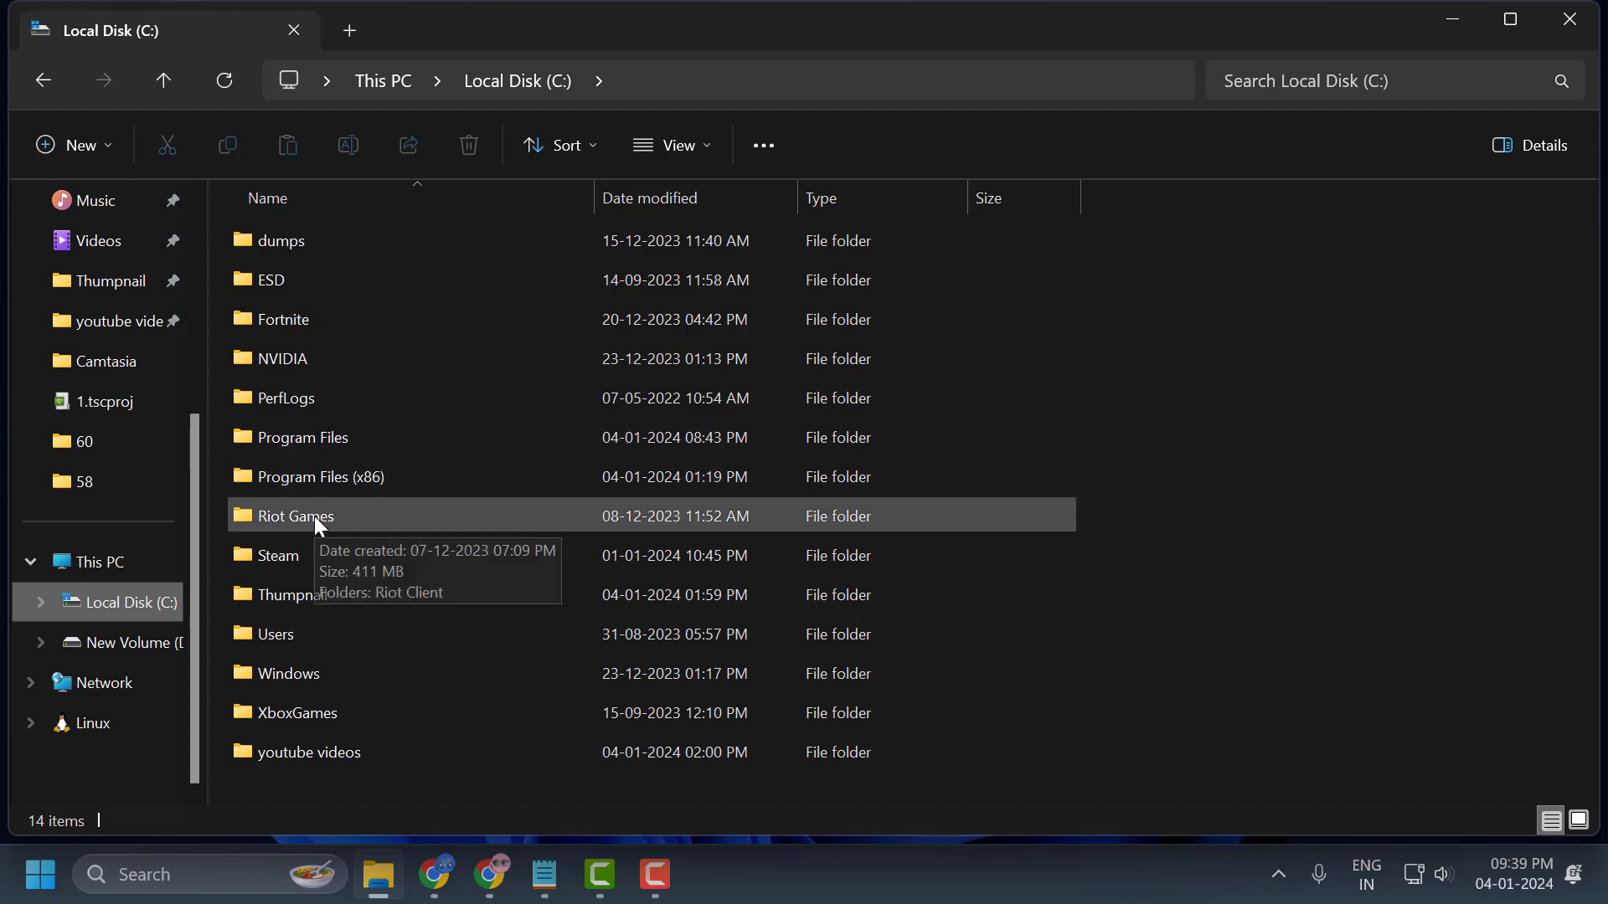
double_click(342, 515)
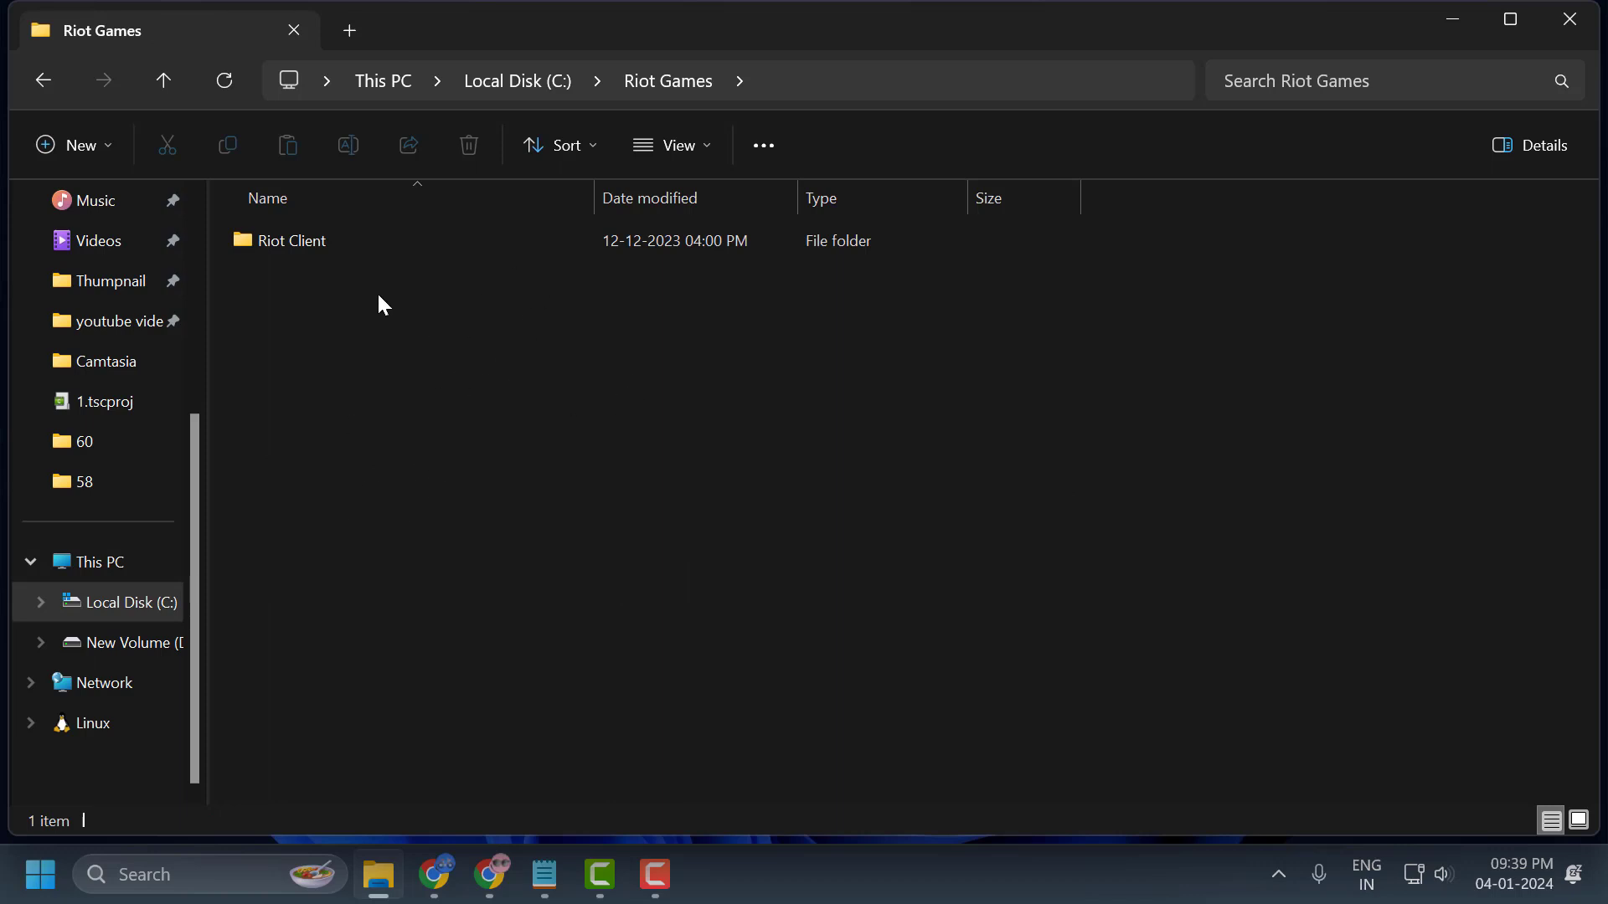
double_click(334, 240)
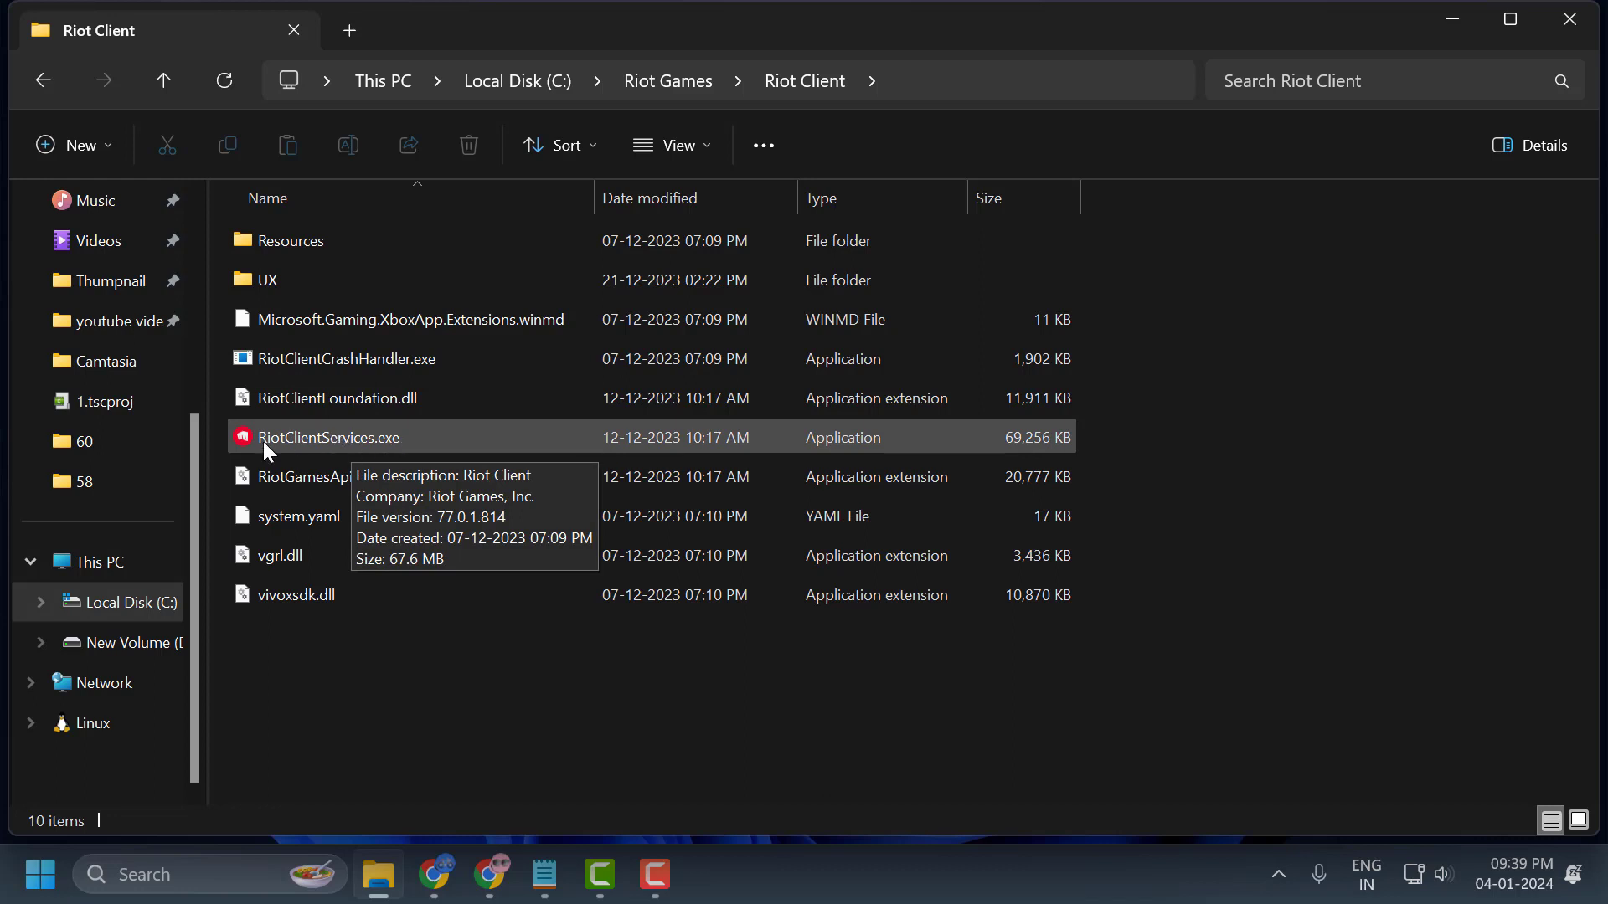
Open RiotClientServices.exe to start the Riot Client
right_click(407, 441)
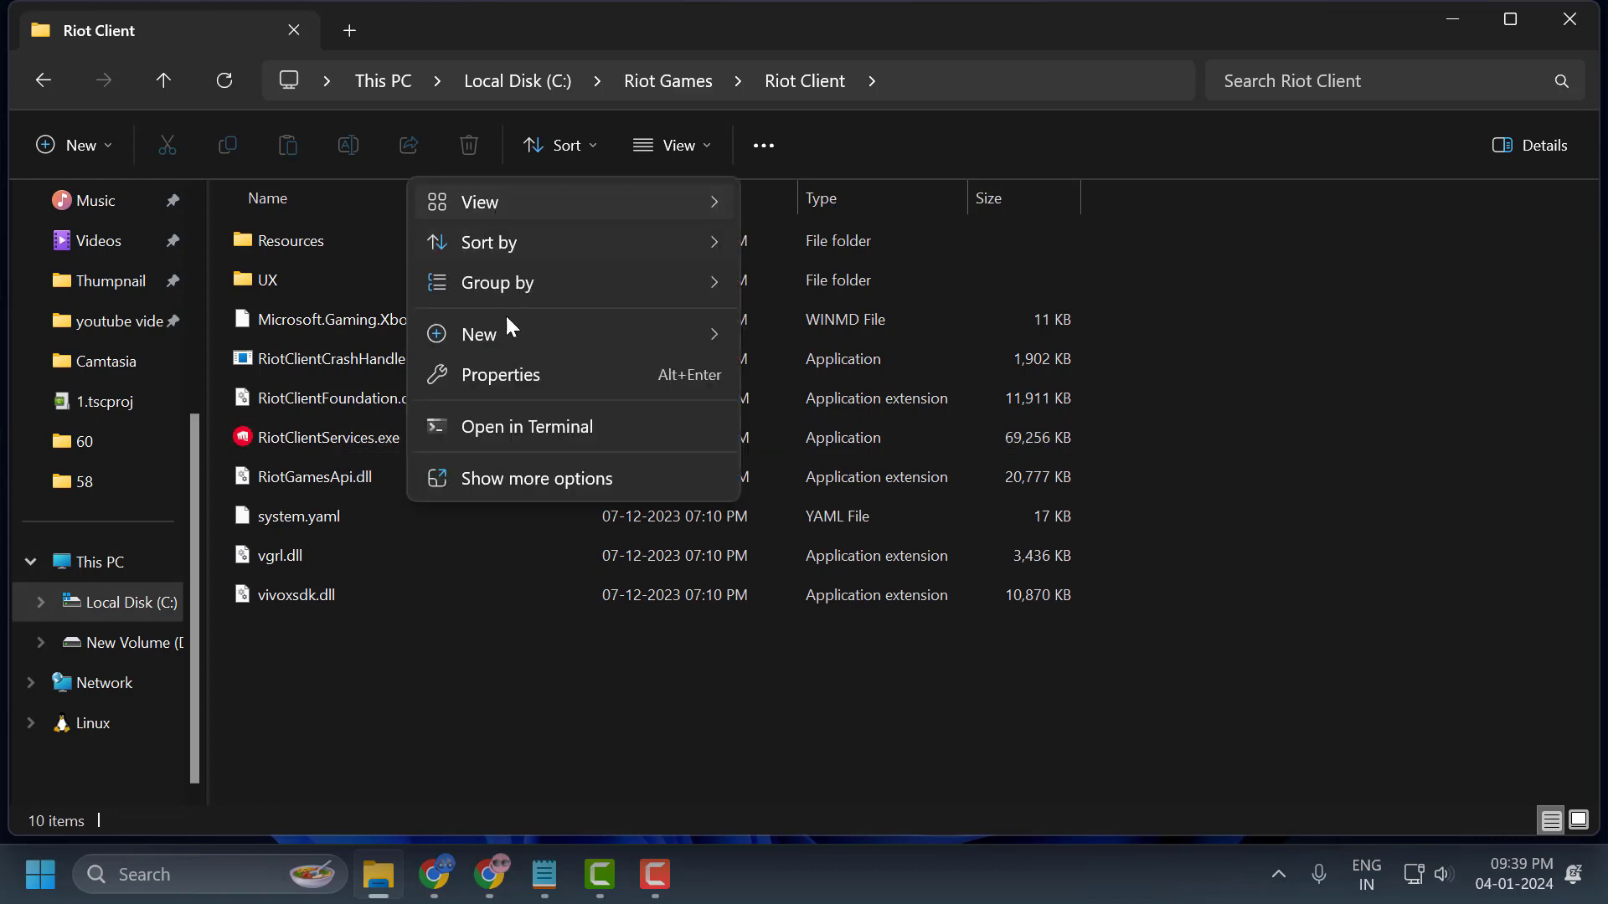
left_click(337, 449)
right_click(335, 446)
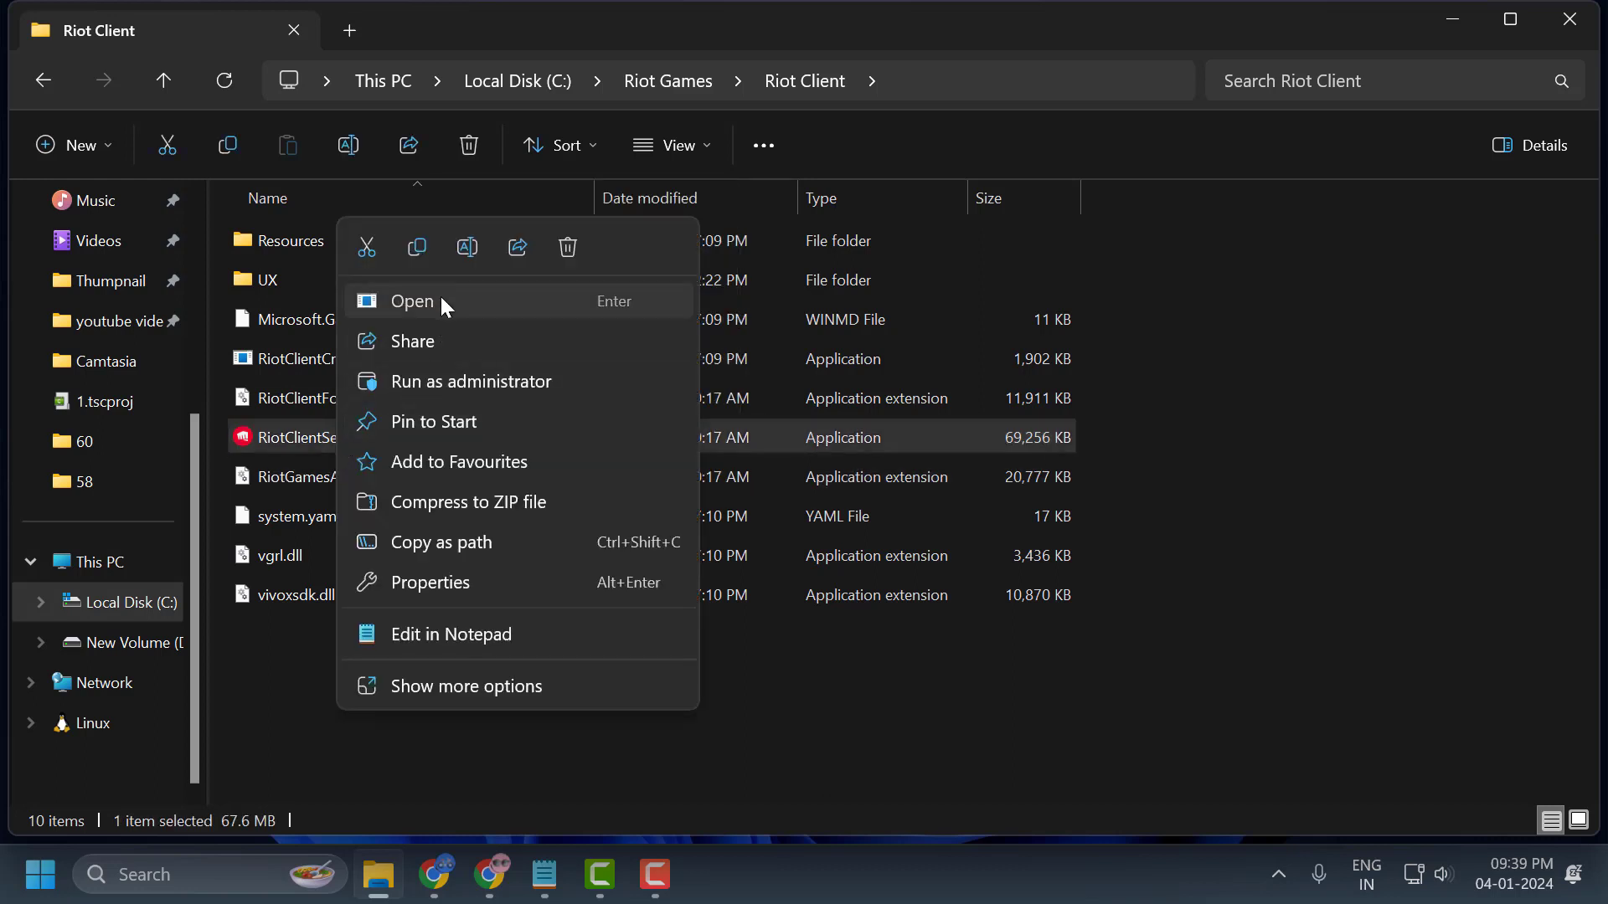
left_click(440, 301)
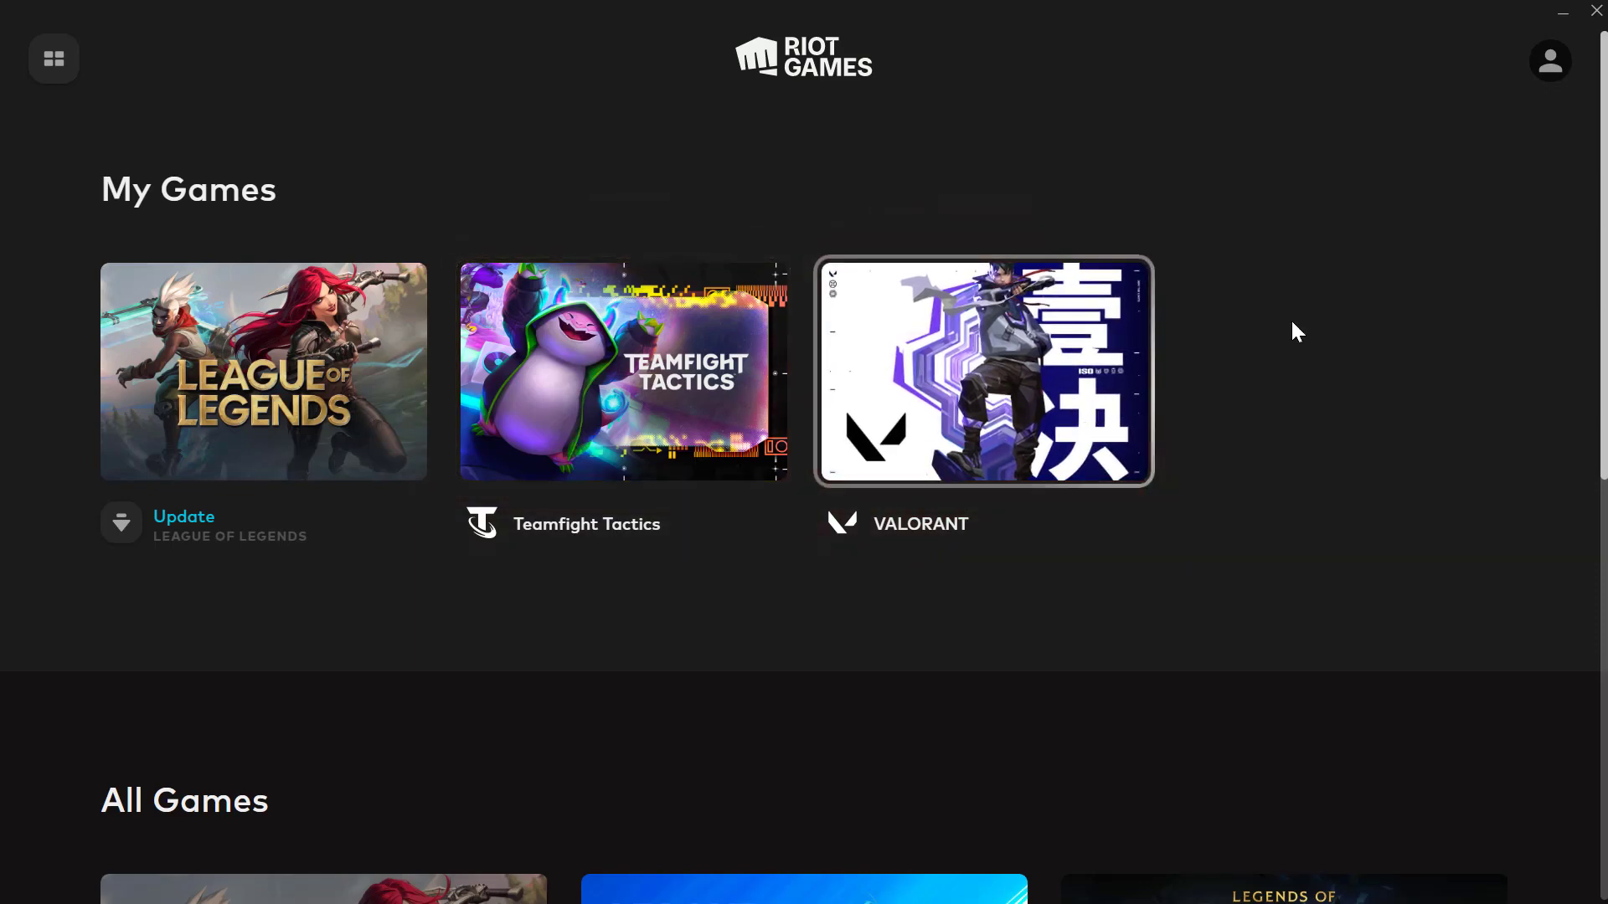
Select the VALORANT card under My Games in the Riot Client
left_click(1035, 444)
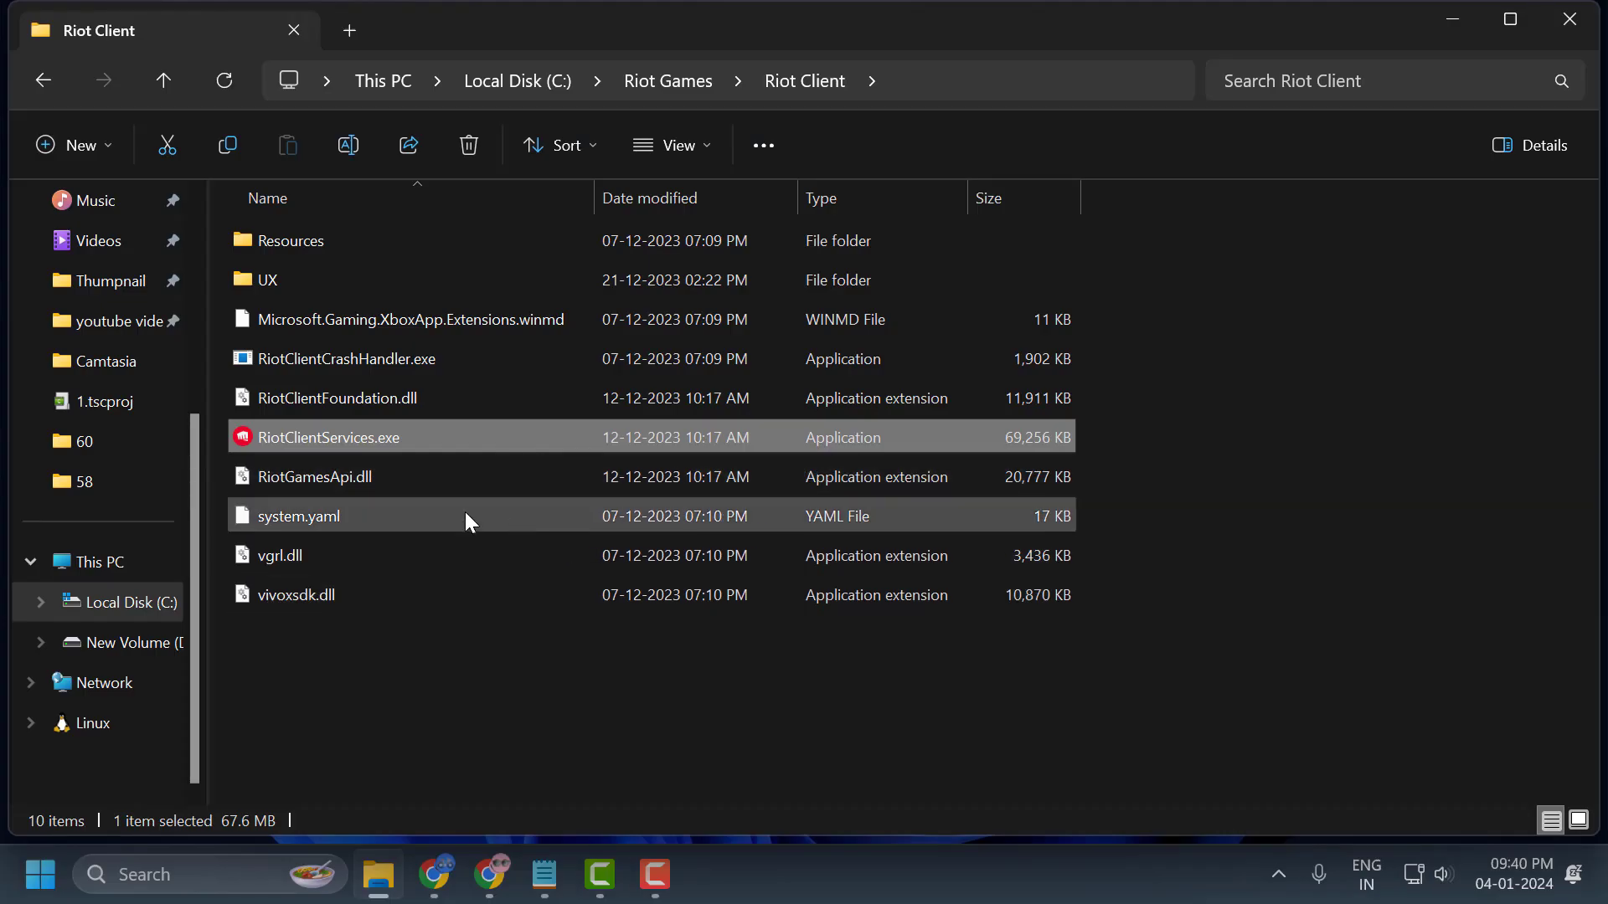
Send a RiotClientServices.exe shortcut to the desktop, close the folder, and drag the shortcut to the Recycle Bin
mouse_move(338, 446)
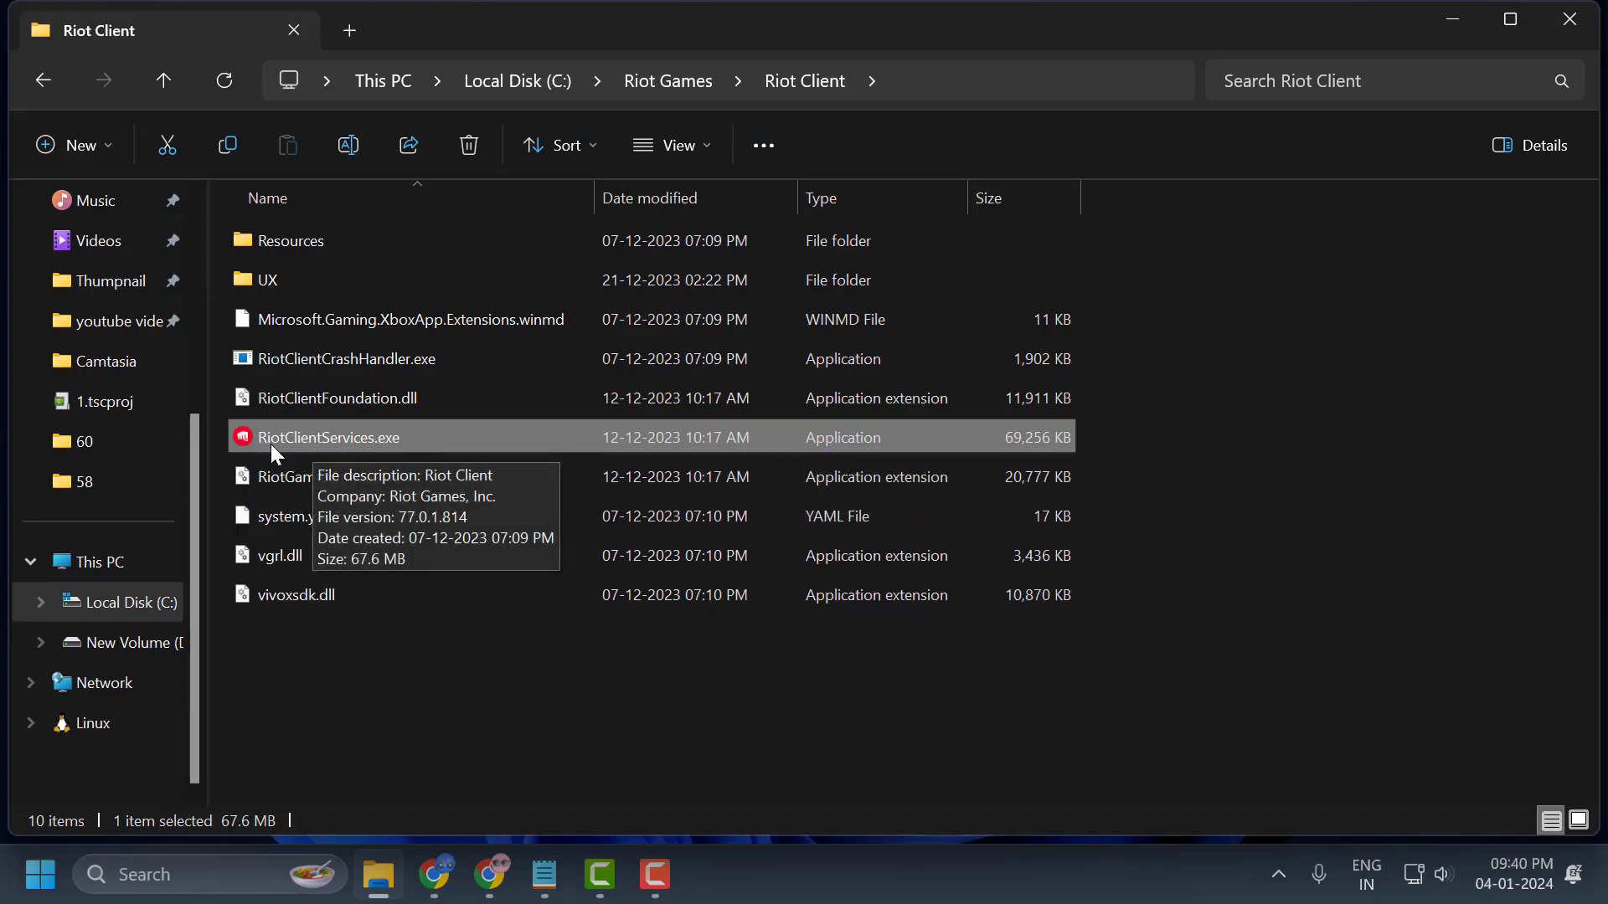
right_click(400, 440)
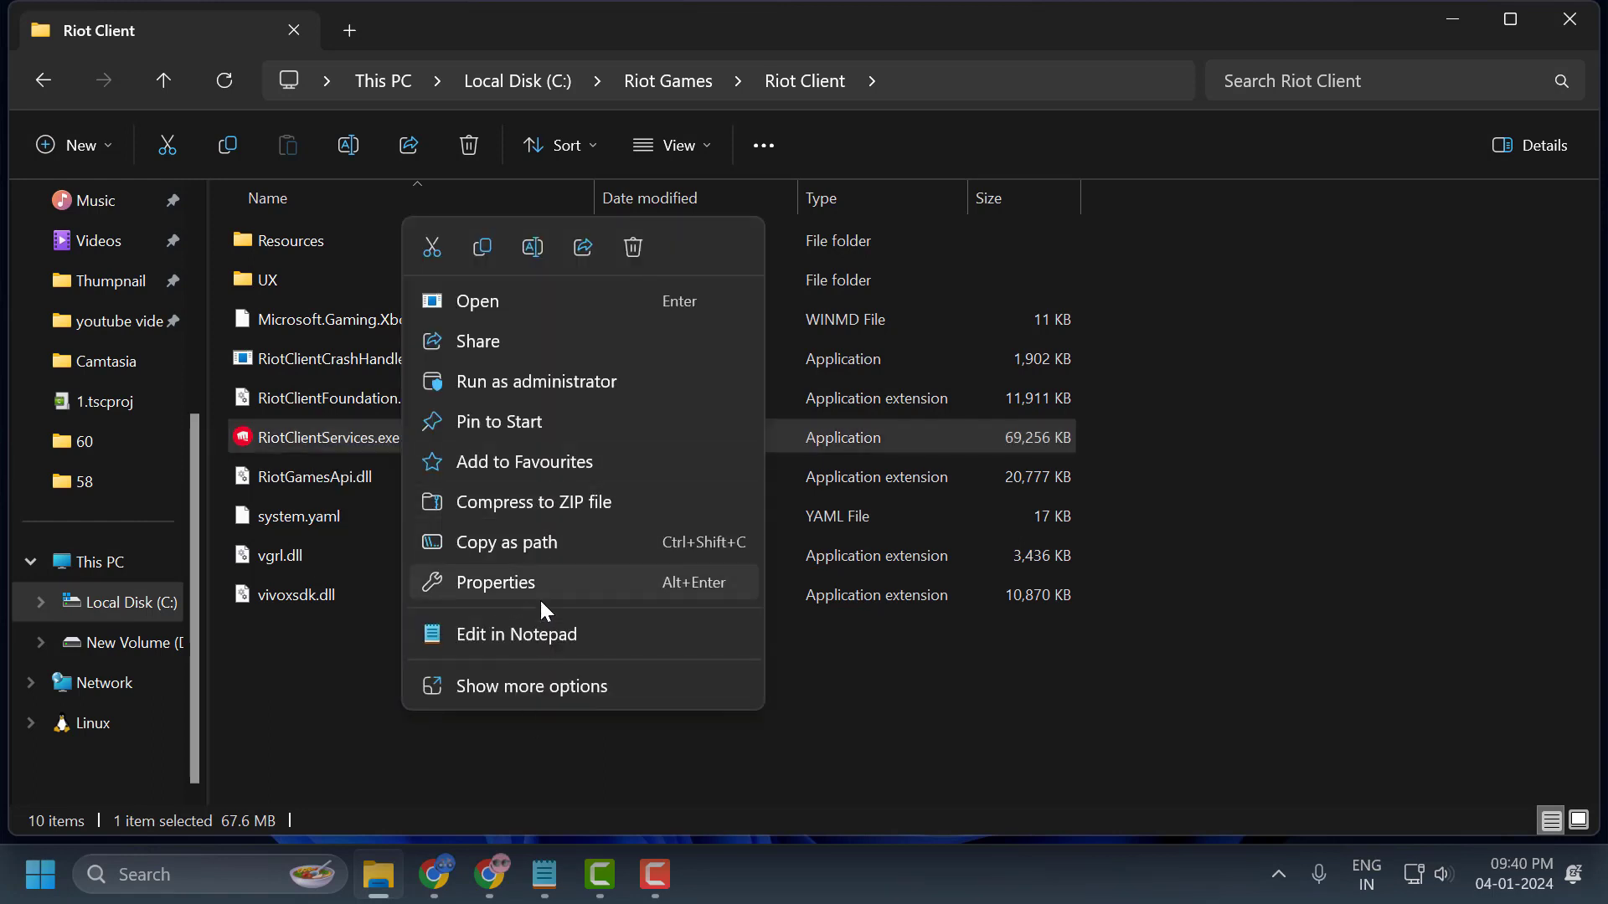
left_click(597, 689)
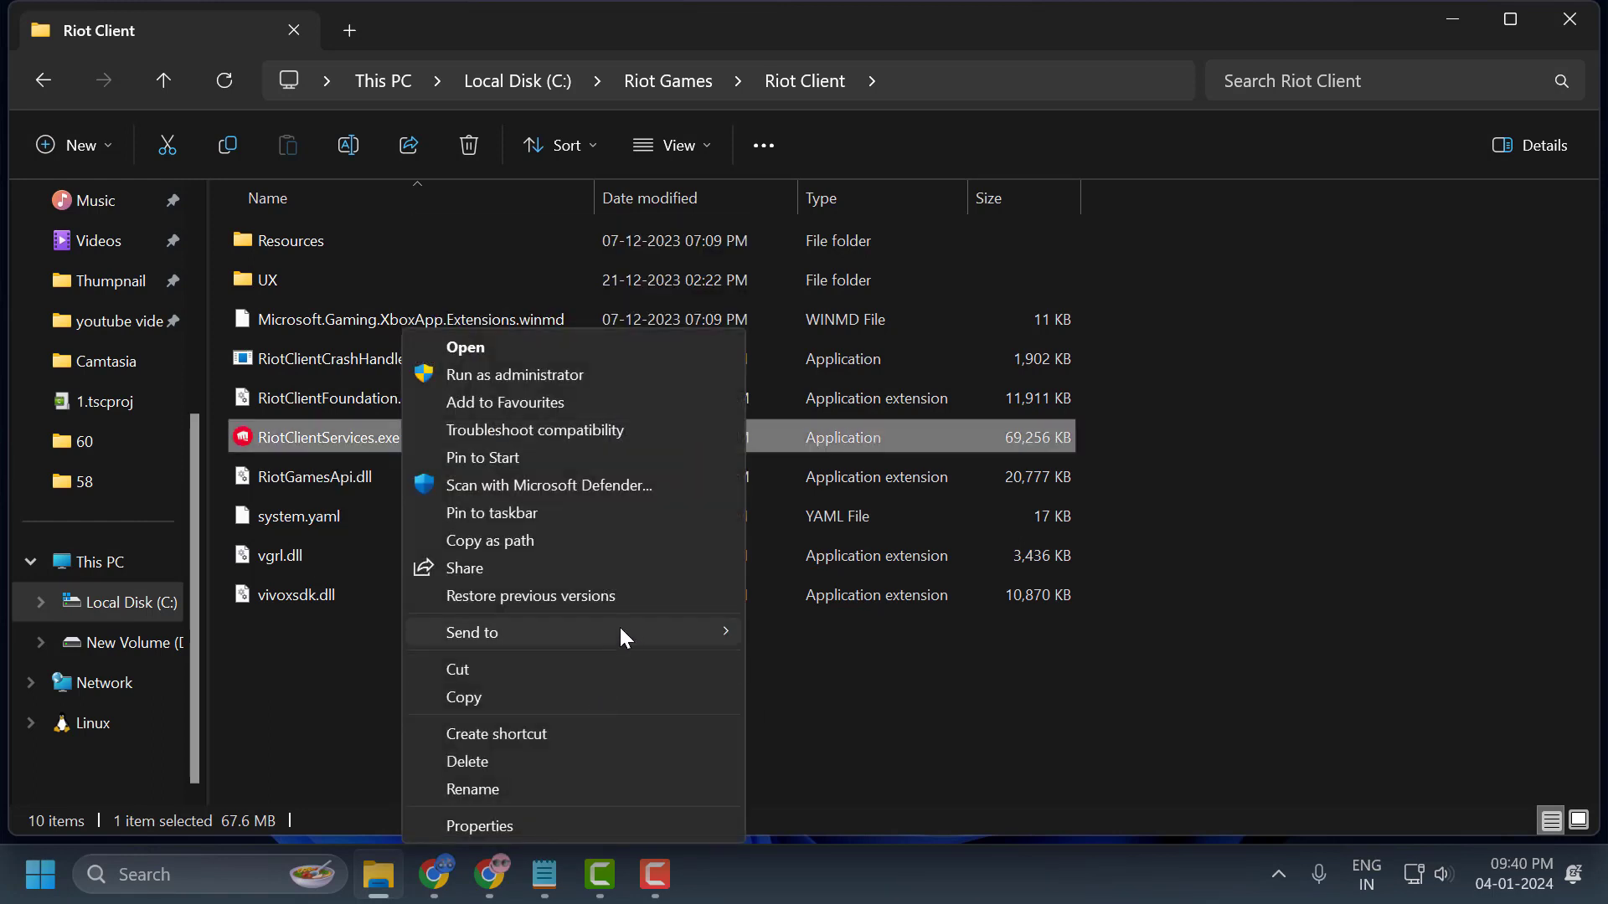
mouse_move(539, 630)
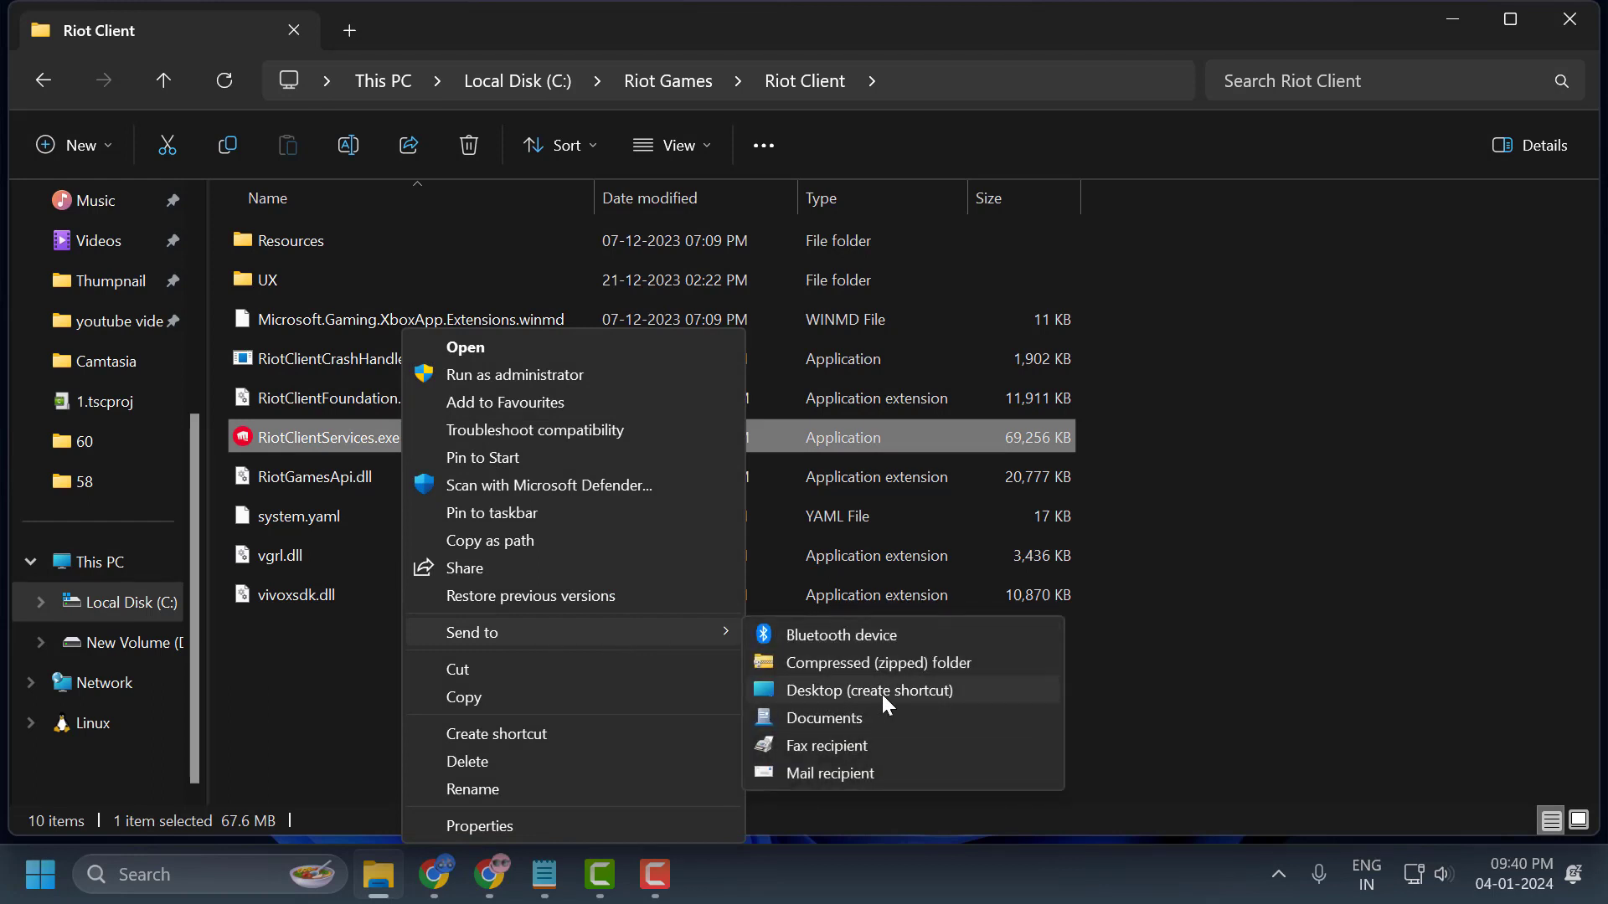
left_click(907, 692)
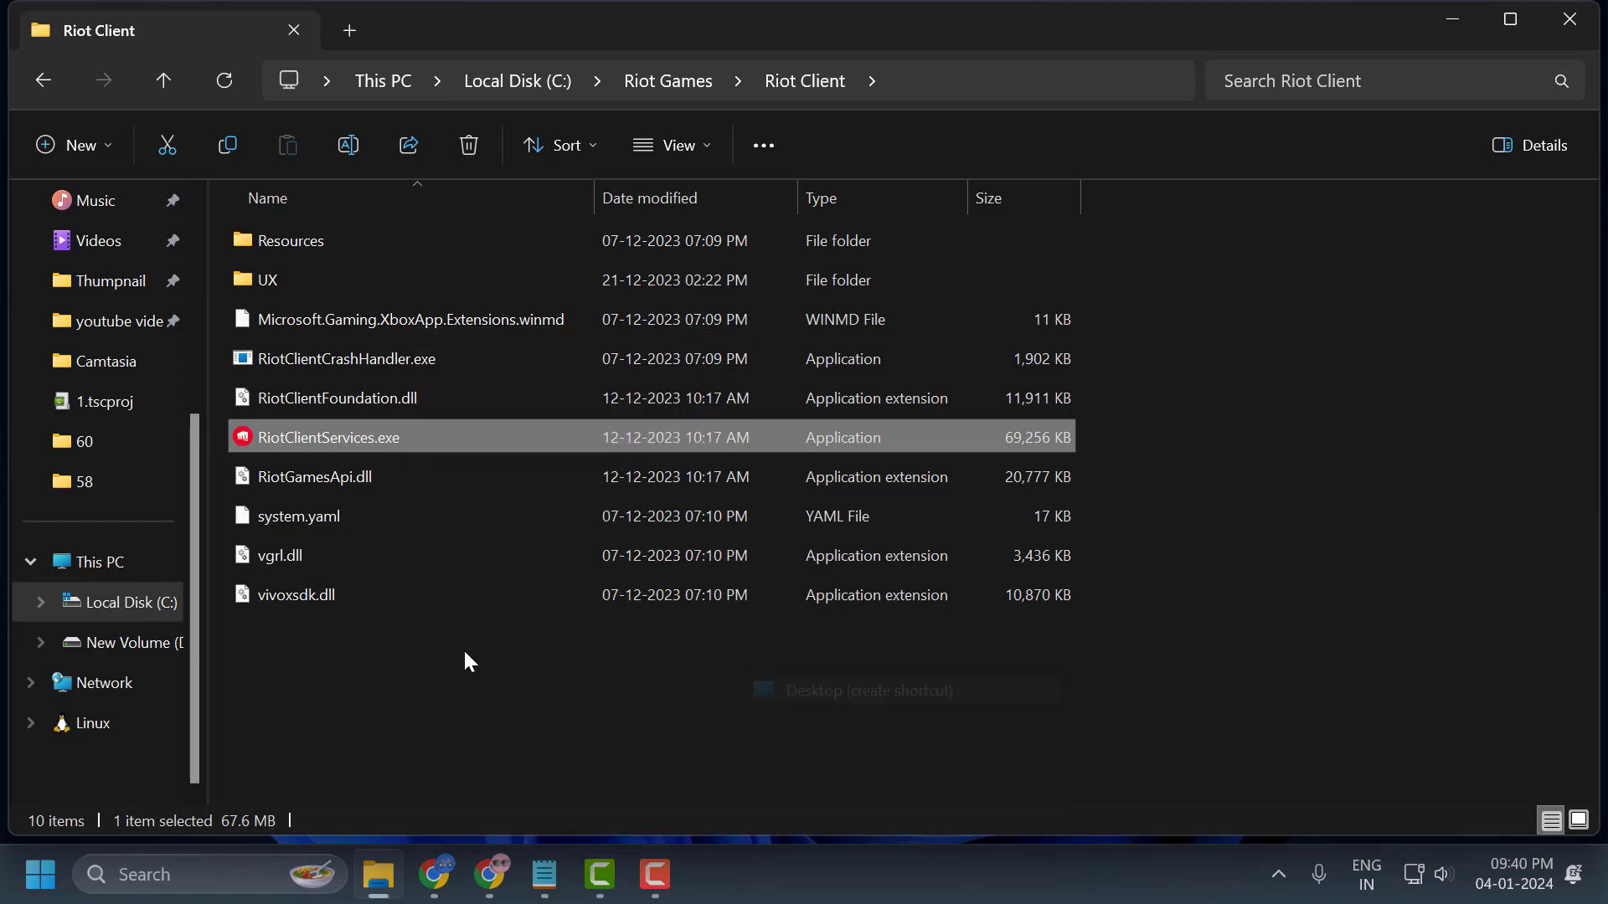
left_click(1585, 25)
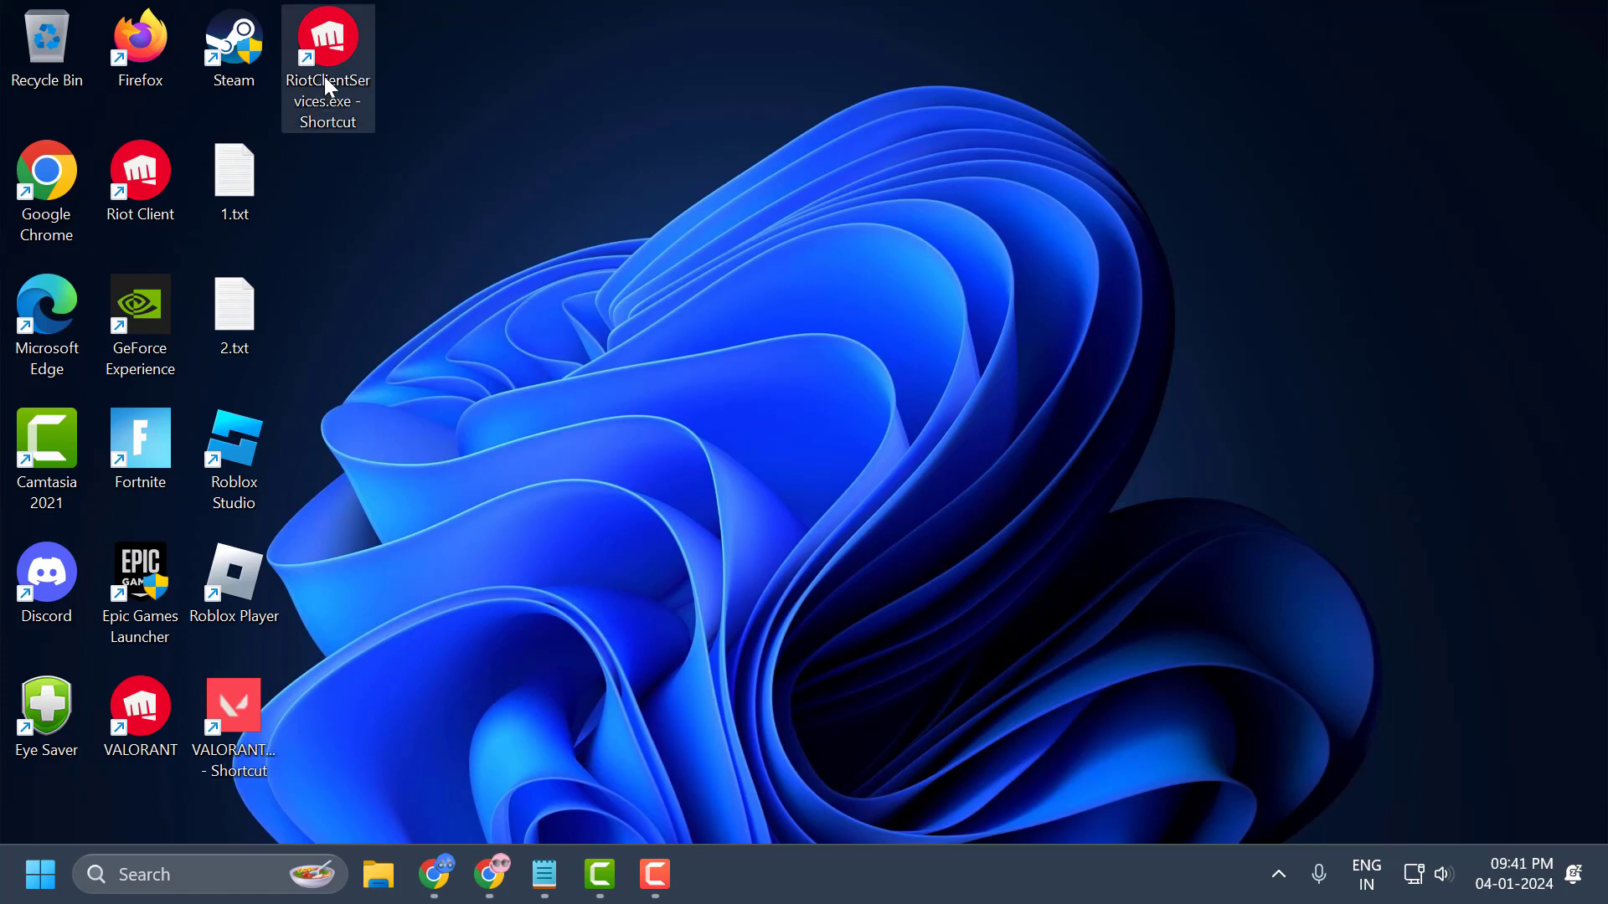
left_click_drag(324, 77, 28, 59)
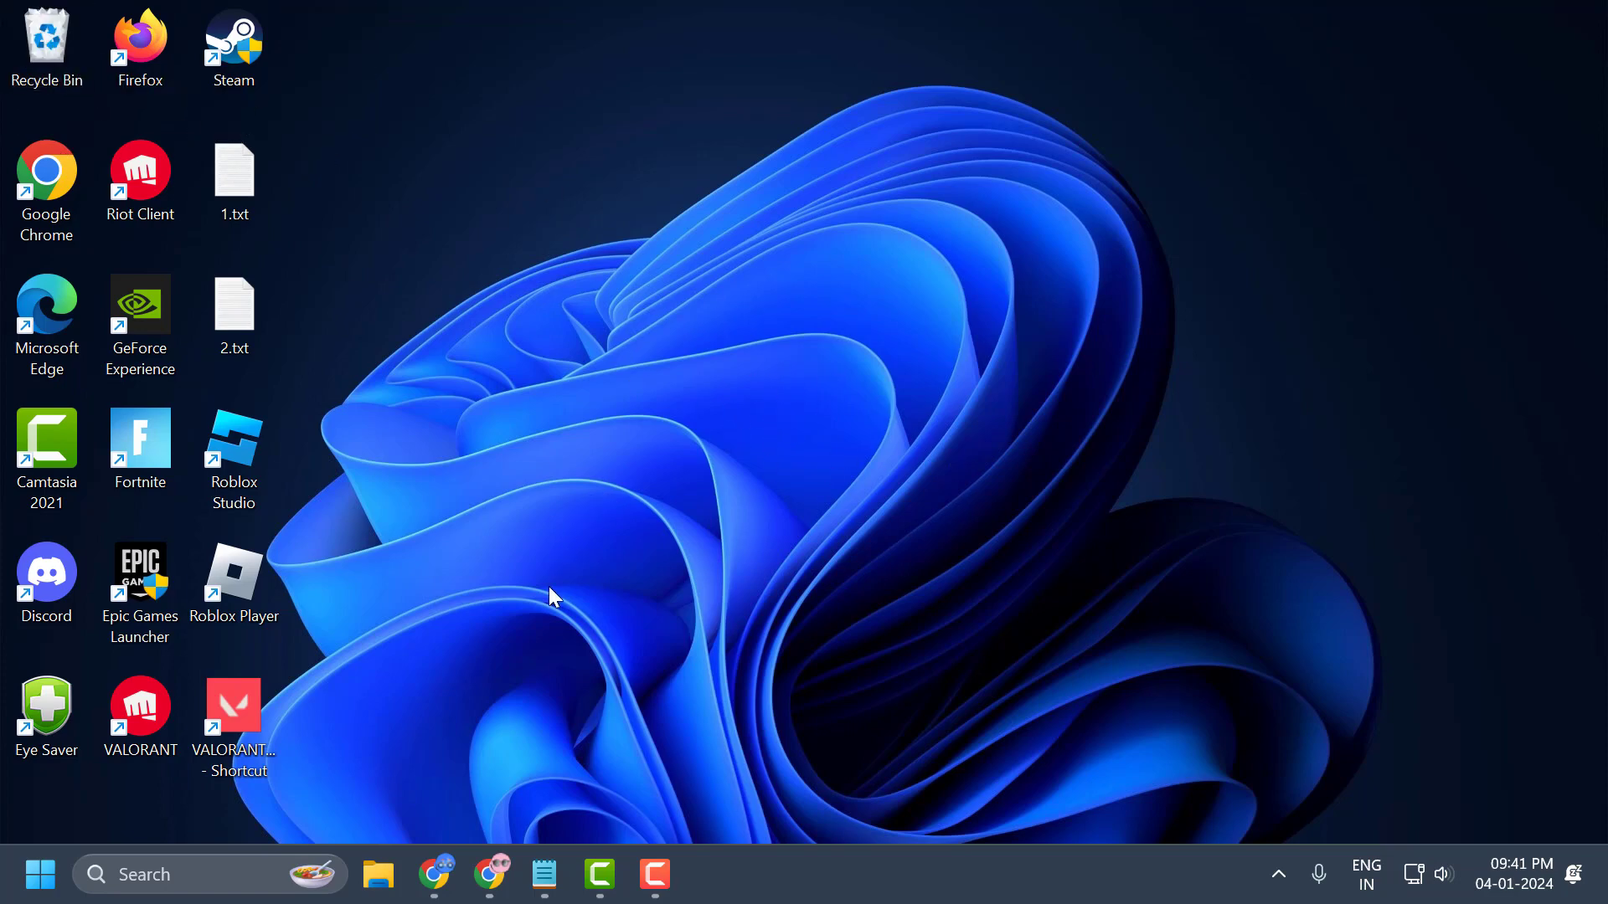
Search for 'note' and open a new Notepad window
left_click(223, 875)
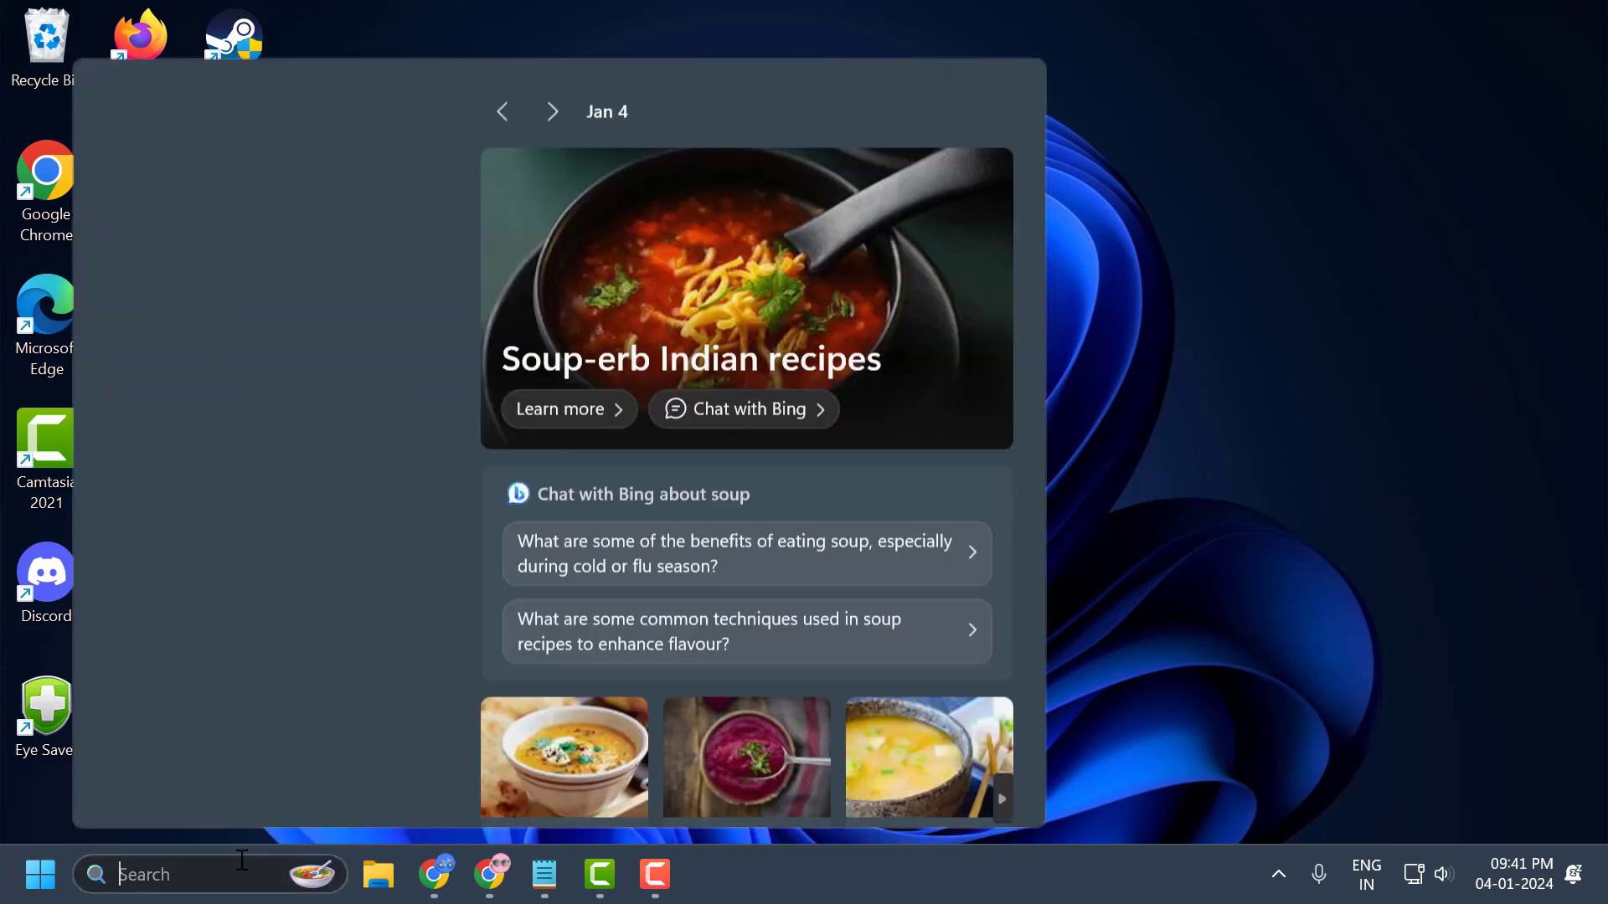
type("note")
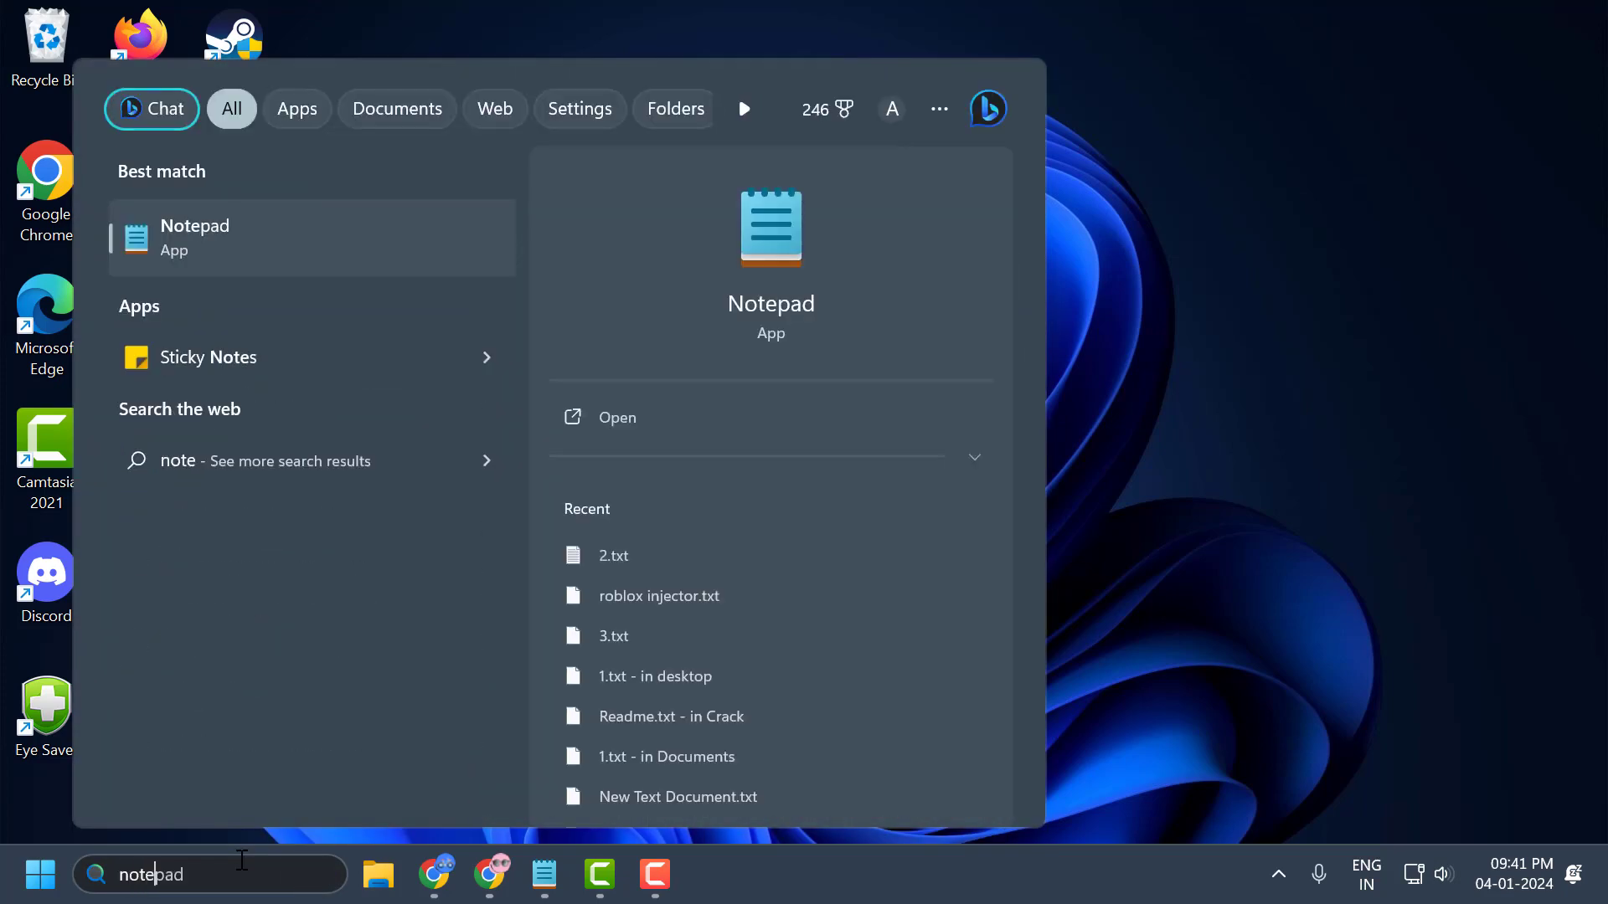
left_click(596, 416)
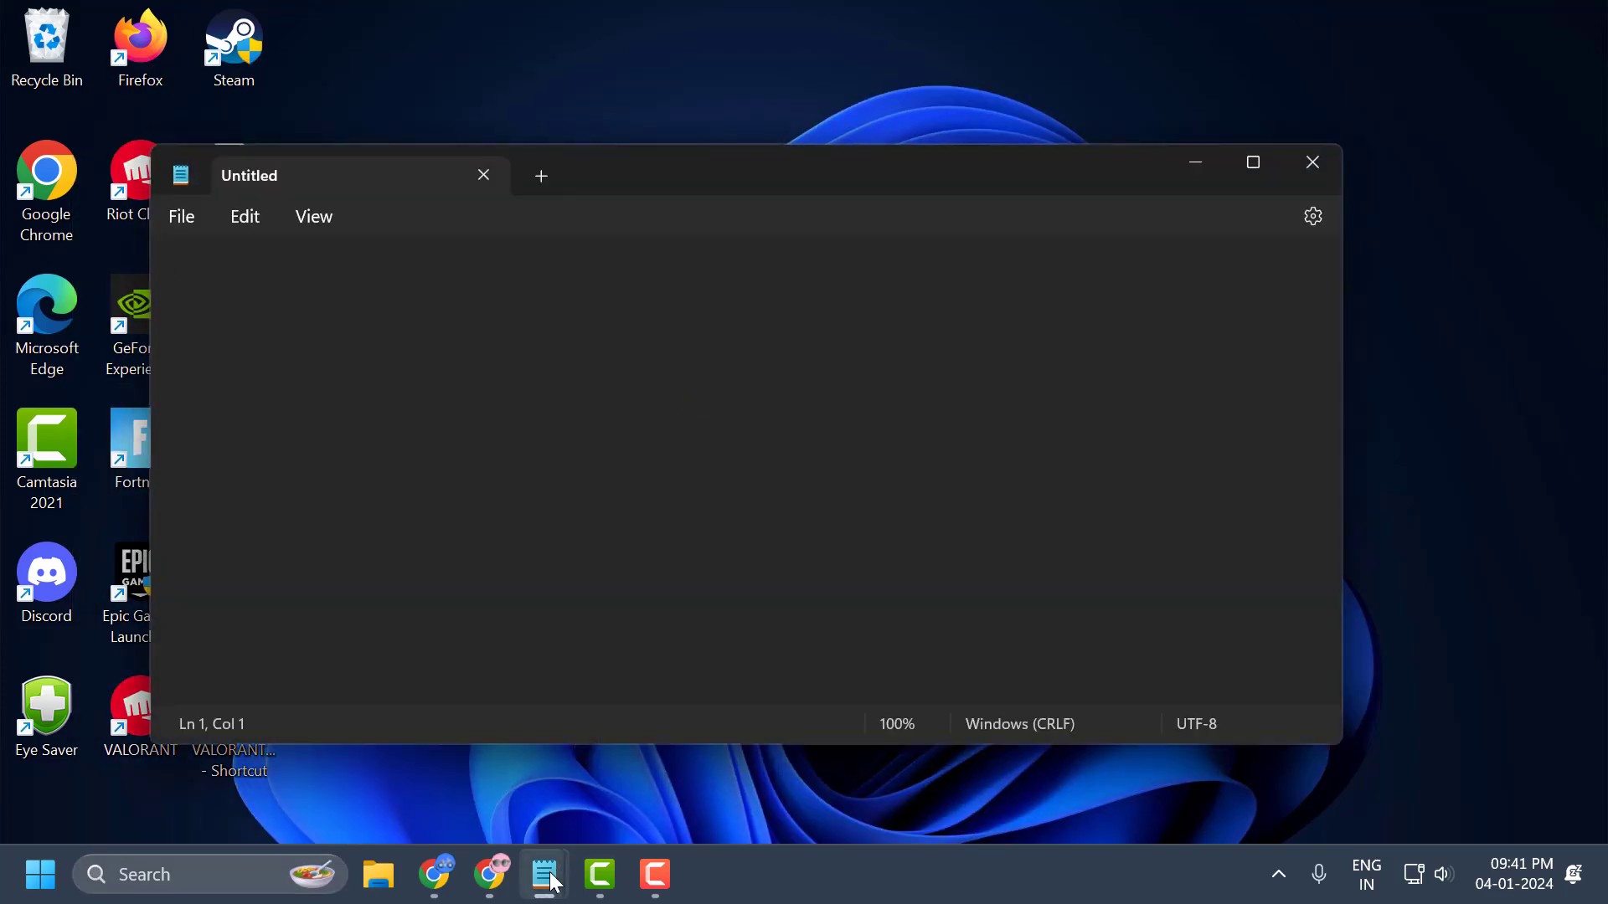
Copy the full launch command from line 2 of 2.txt, then minimize 2.txt
mouse_move(563, 852)
left_click(411, 754)
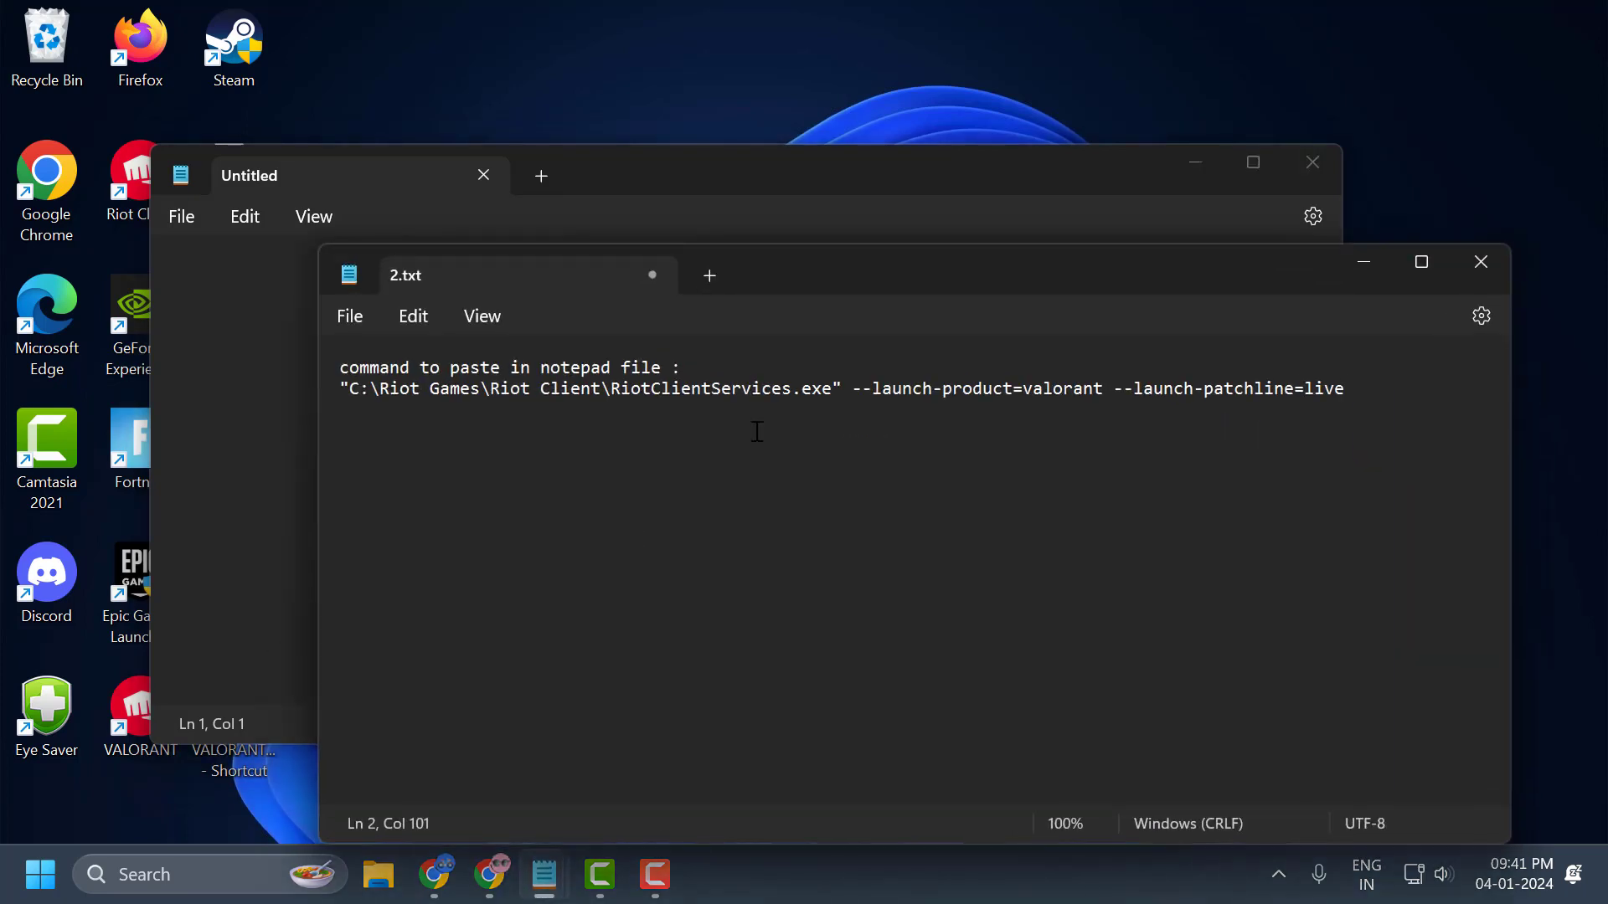
left_click(752, 389)
left_click_drag(1407, 415, 521, 429)
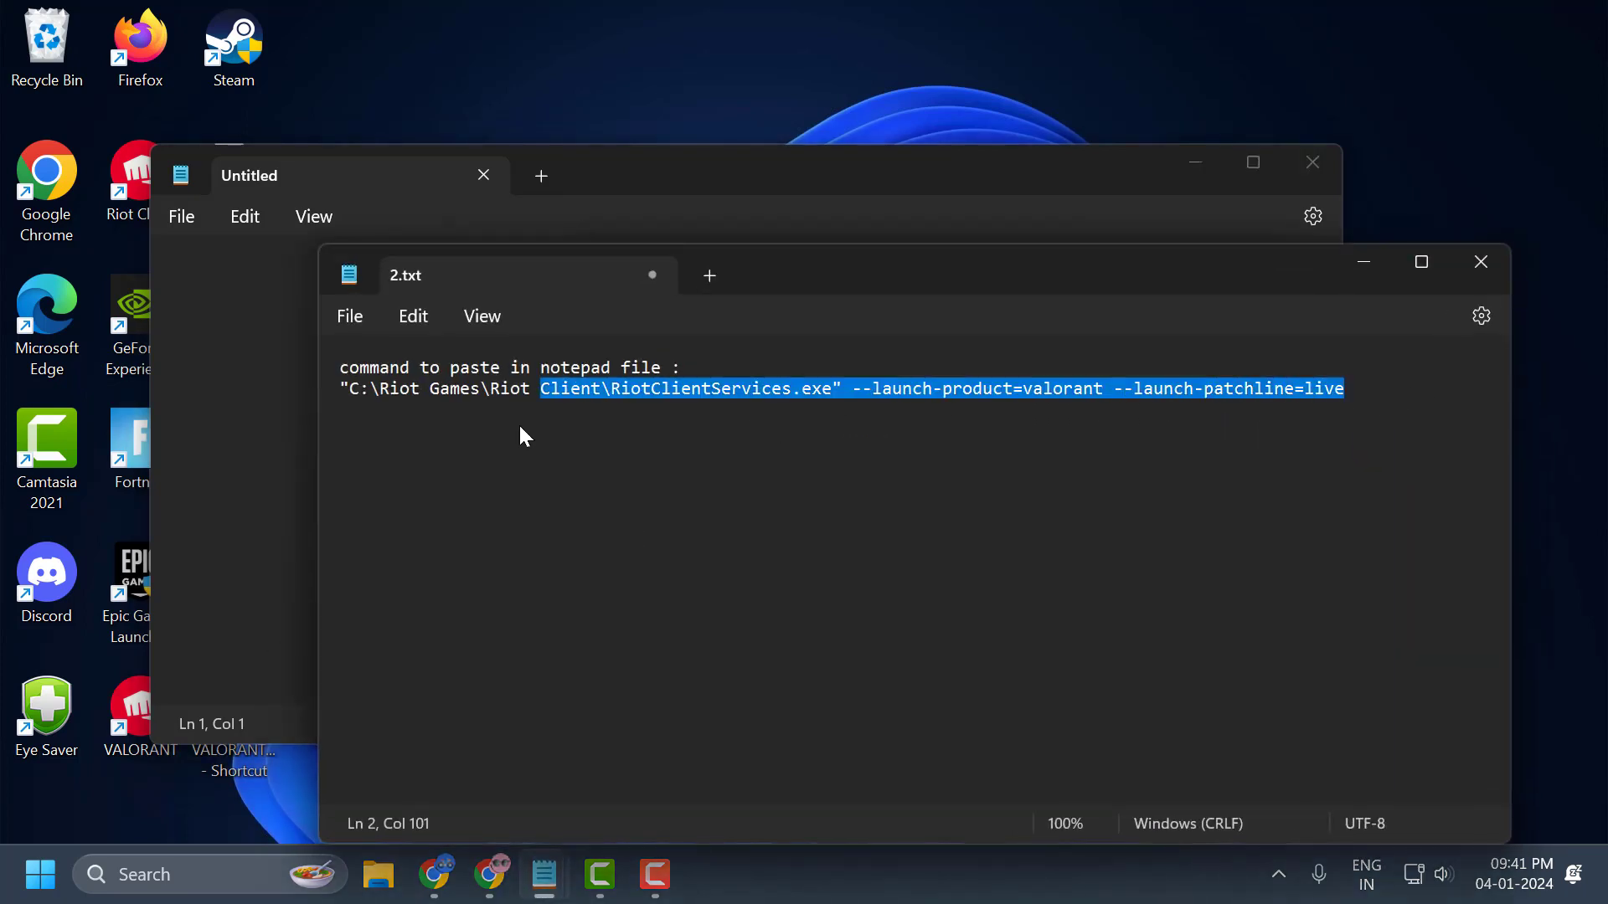
left_click_drag(355, 414, 338, 393)
right_click(360, 392)
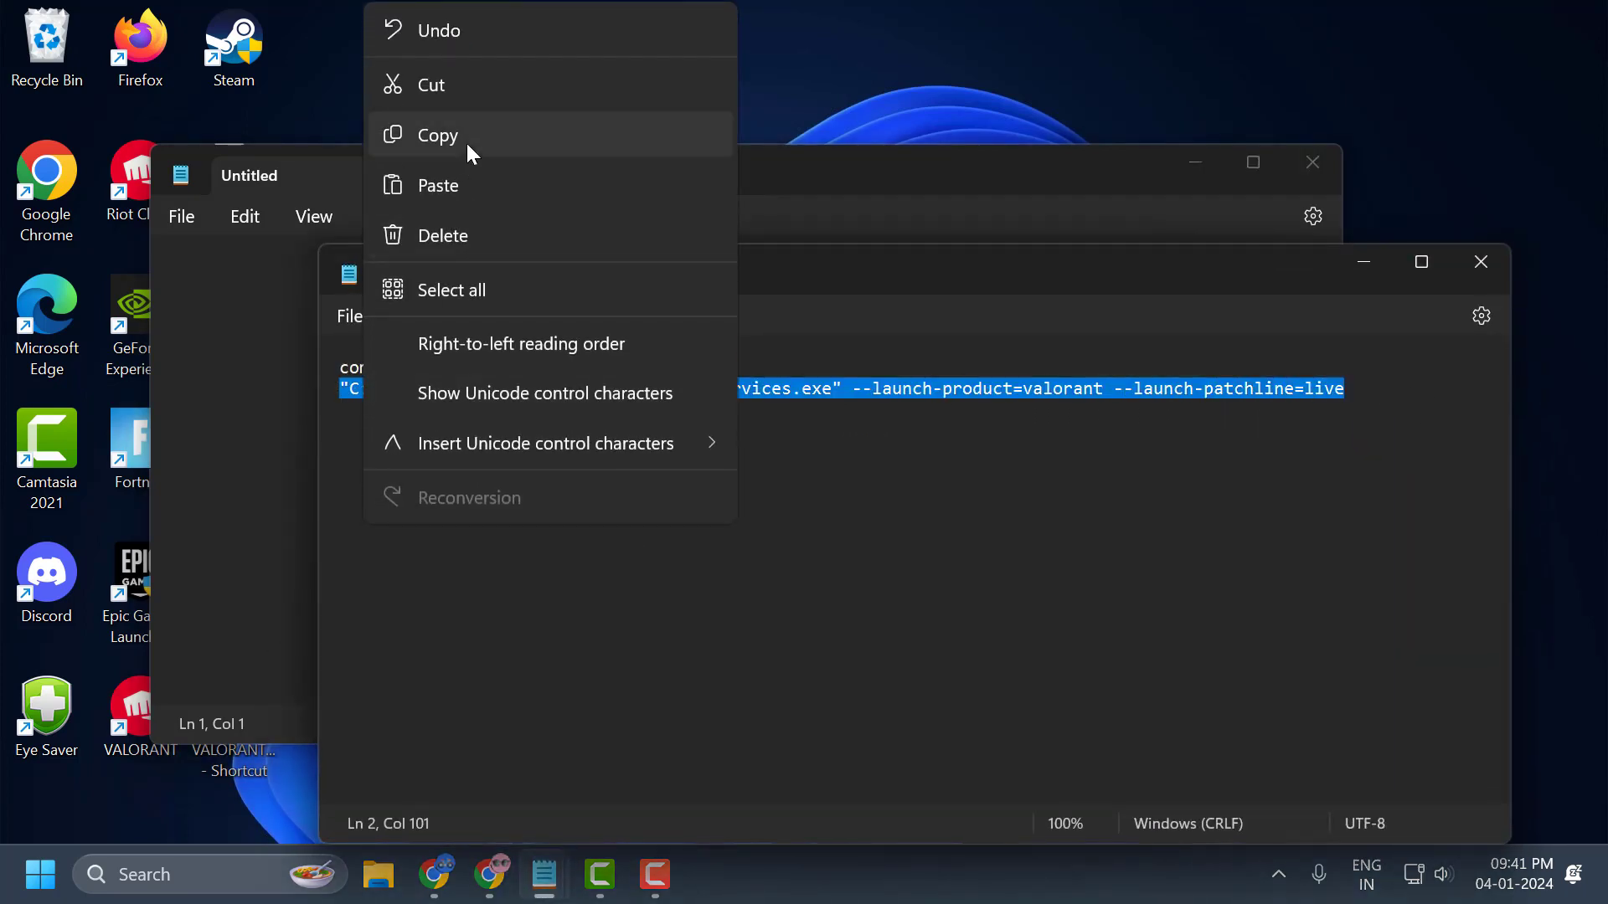
left_click(466, 143)
left_click(1364, 262)
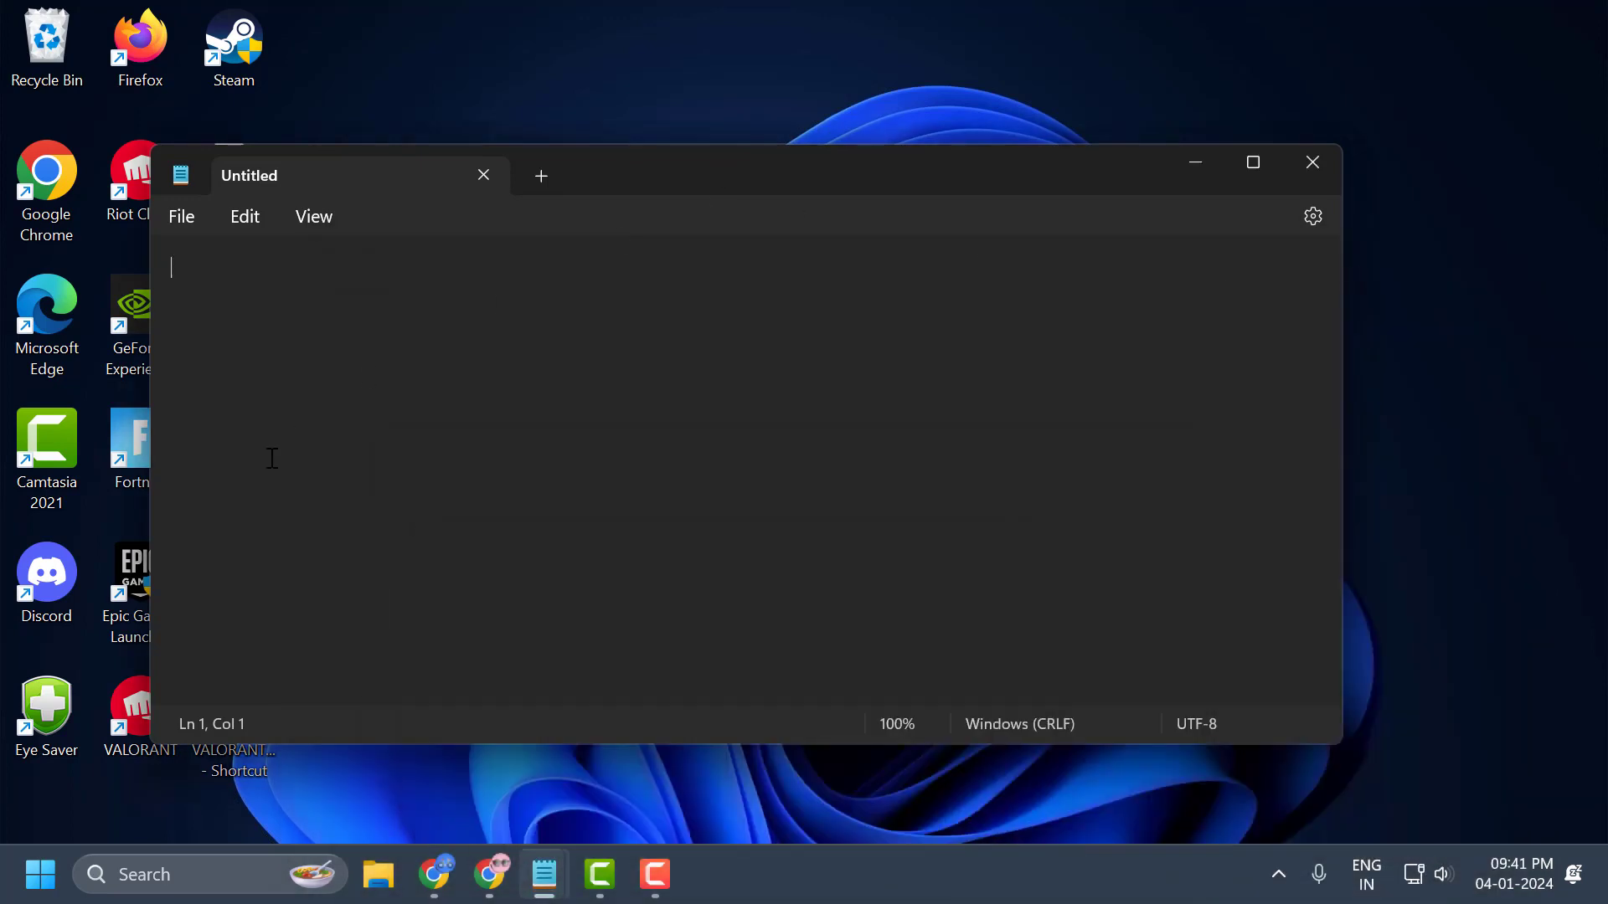
Paste the launch command and save it to the desktop as valorantlaunch.bat with type All files
right_click(304, 365)
left_click(395, 190)
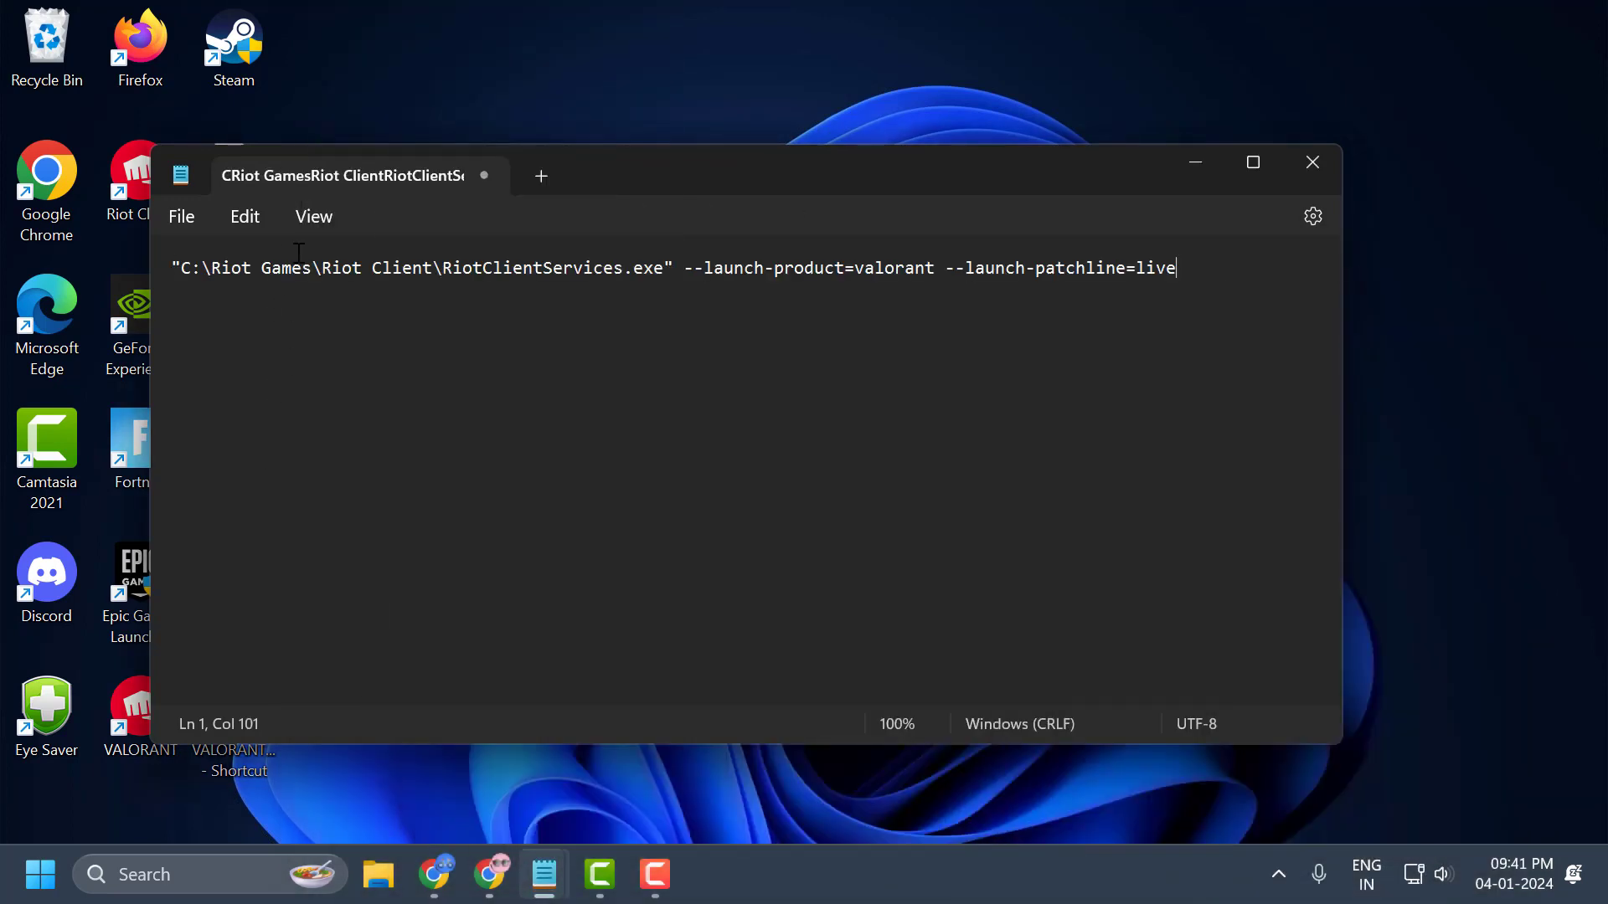
left_click(189, 217)
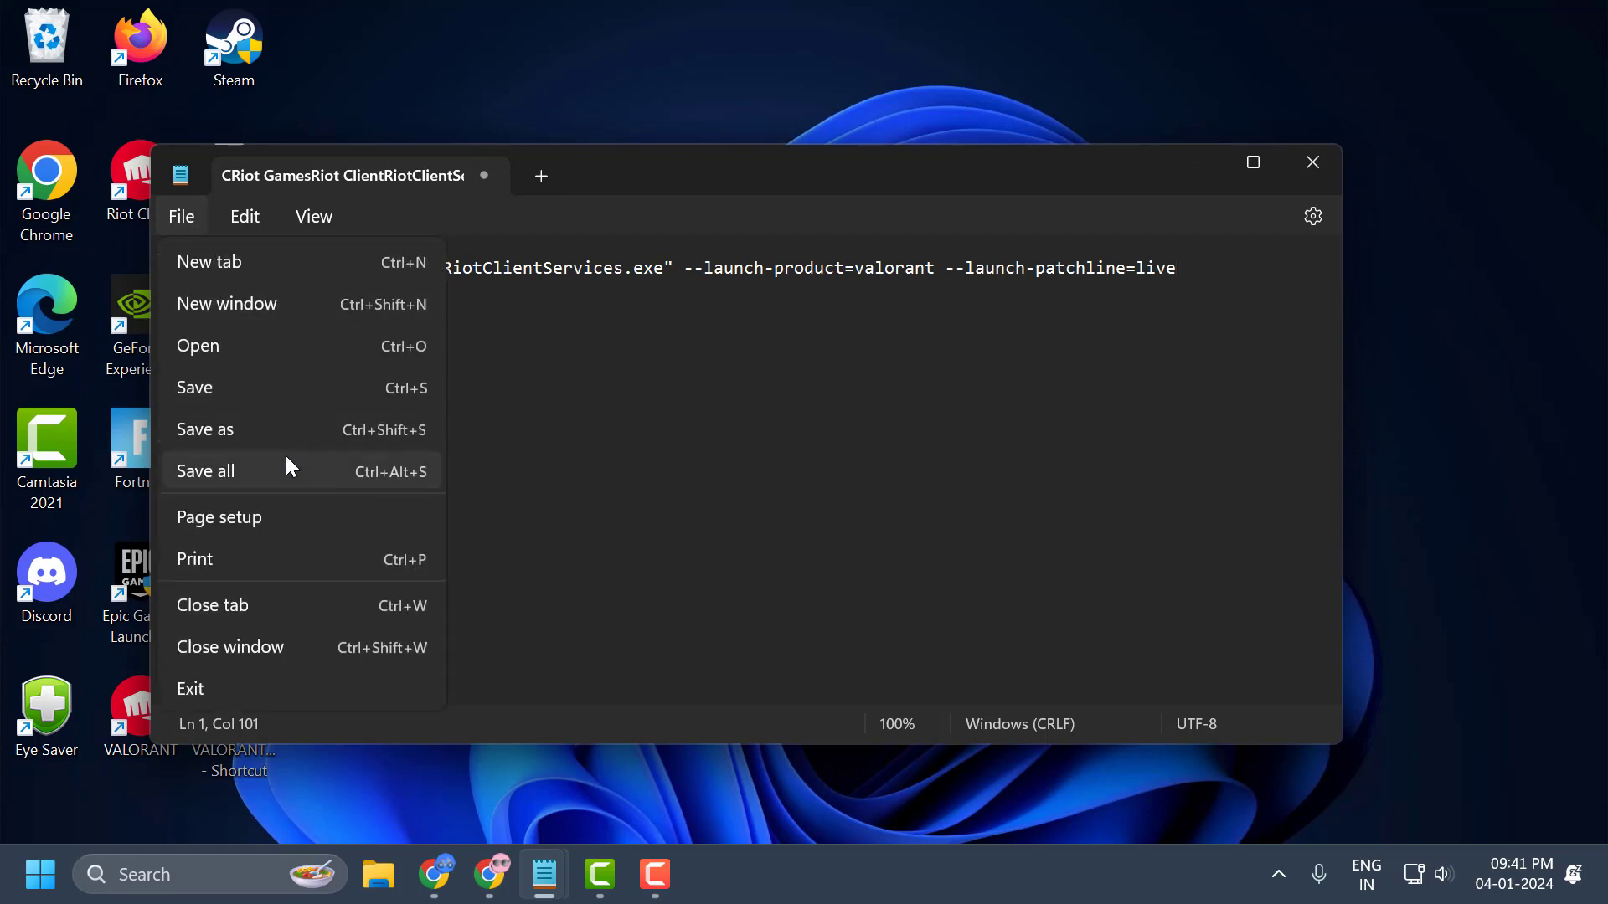
left_click(279, 429)
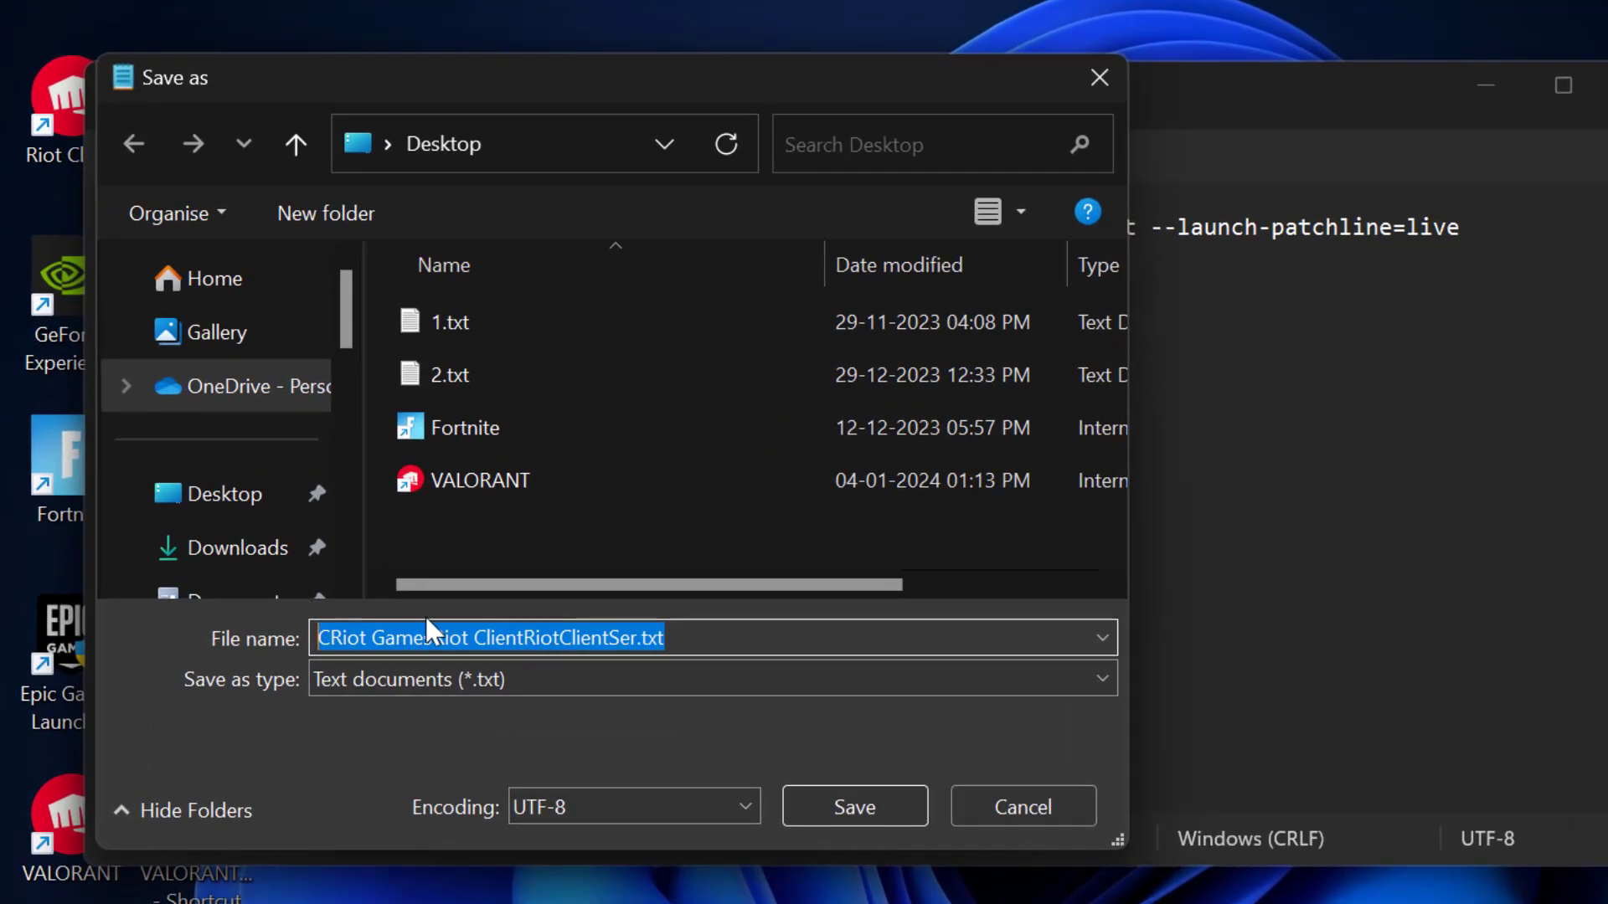
type("vali")
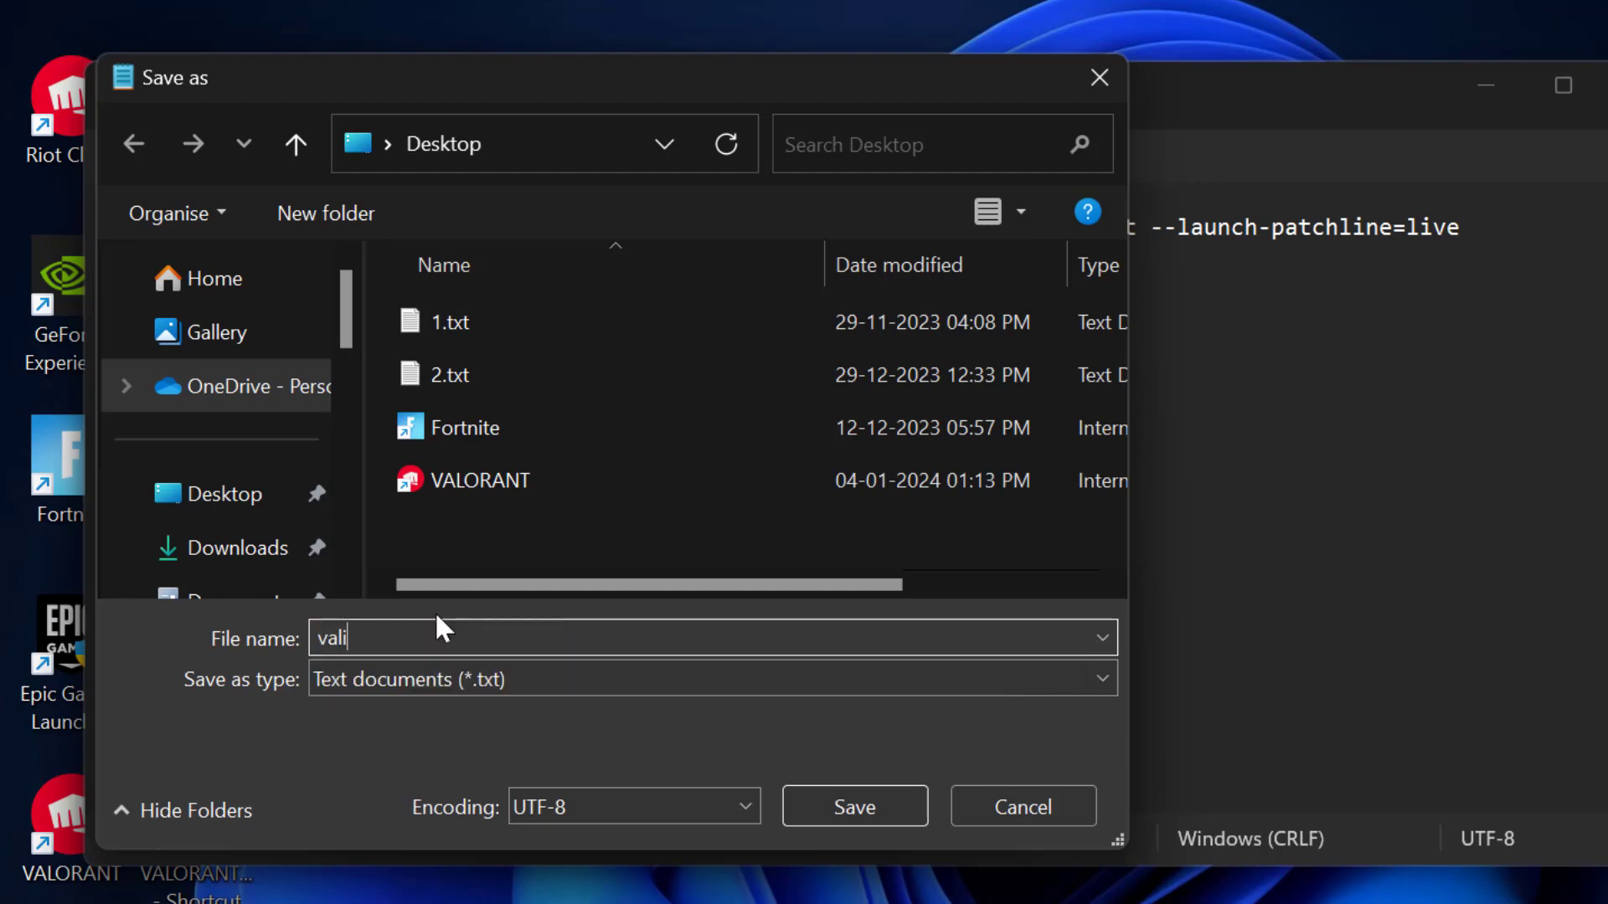
key("BackSpace")
type("orantlu")
type("unch.bat")
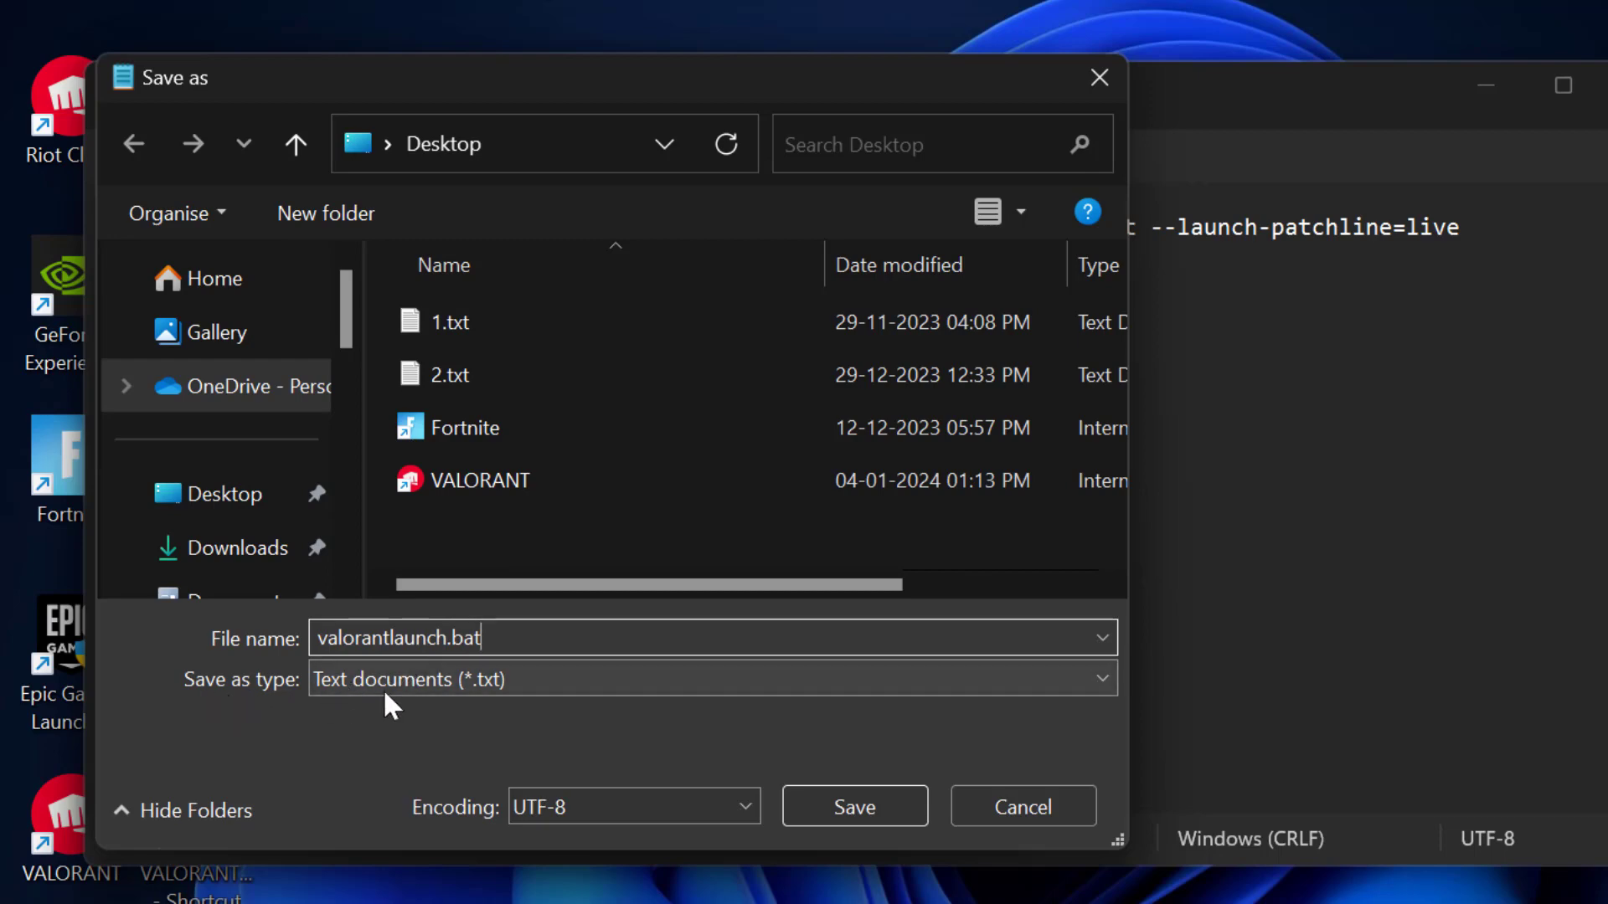
left_click(368, 683)
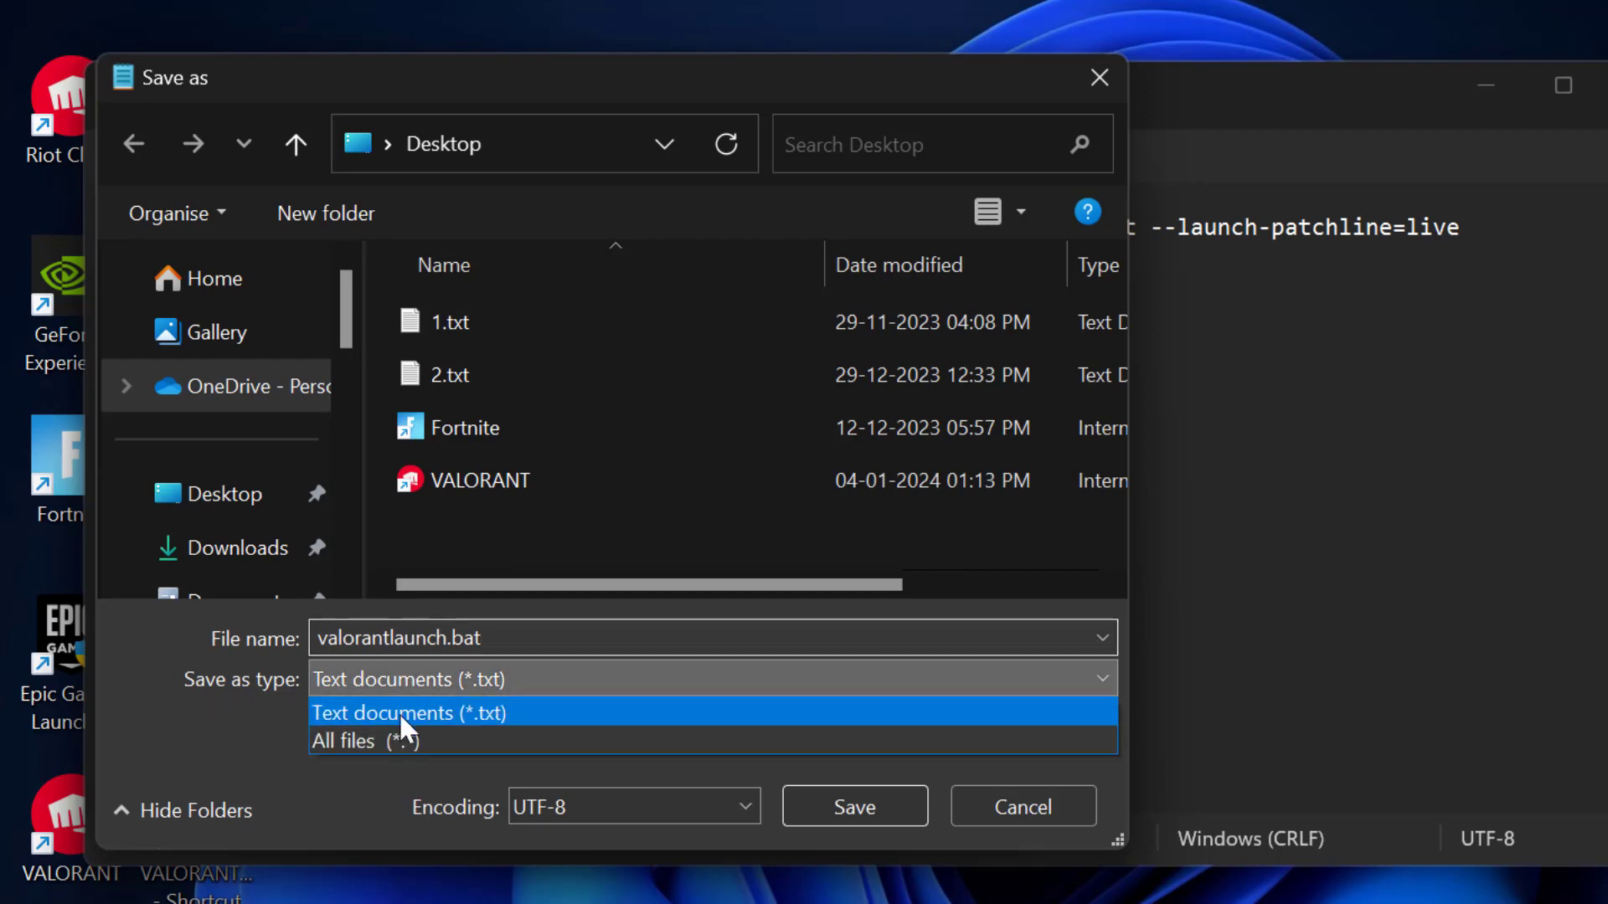
left_click(379, 737)
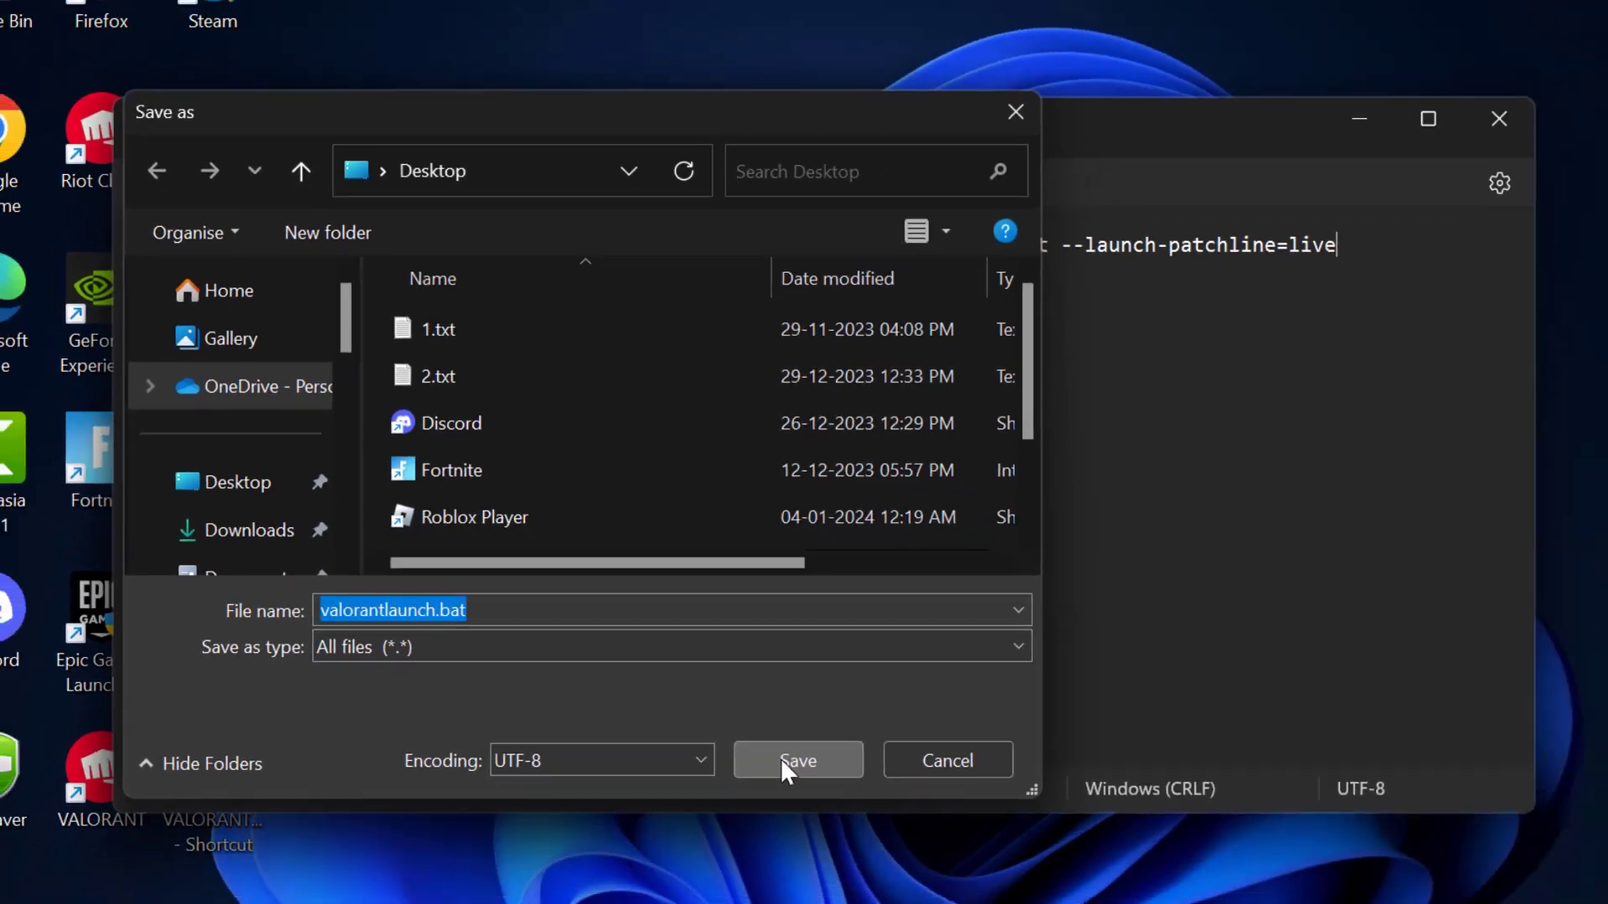
left_click(840, 806)
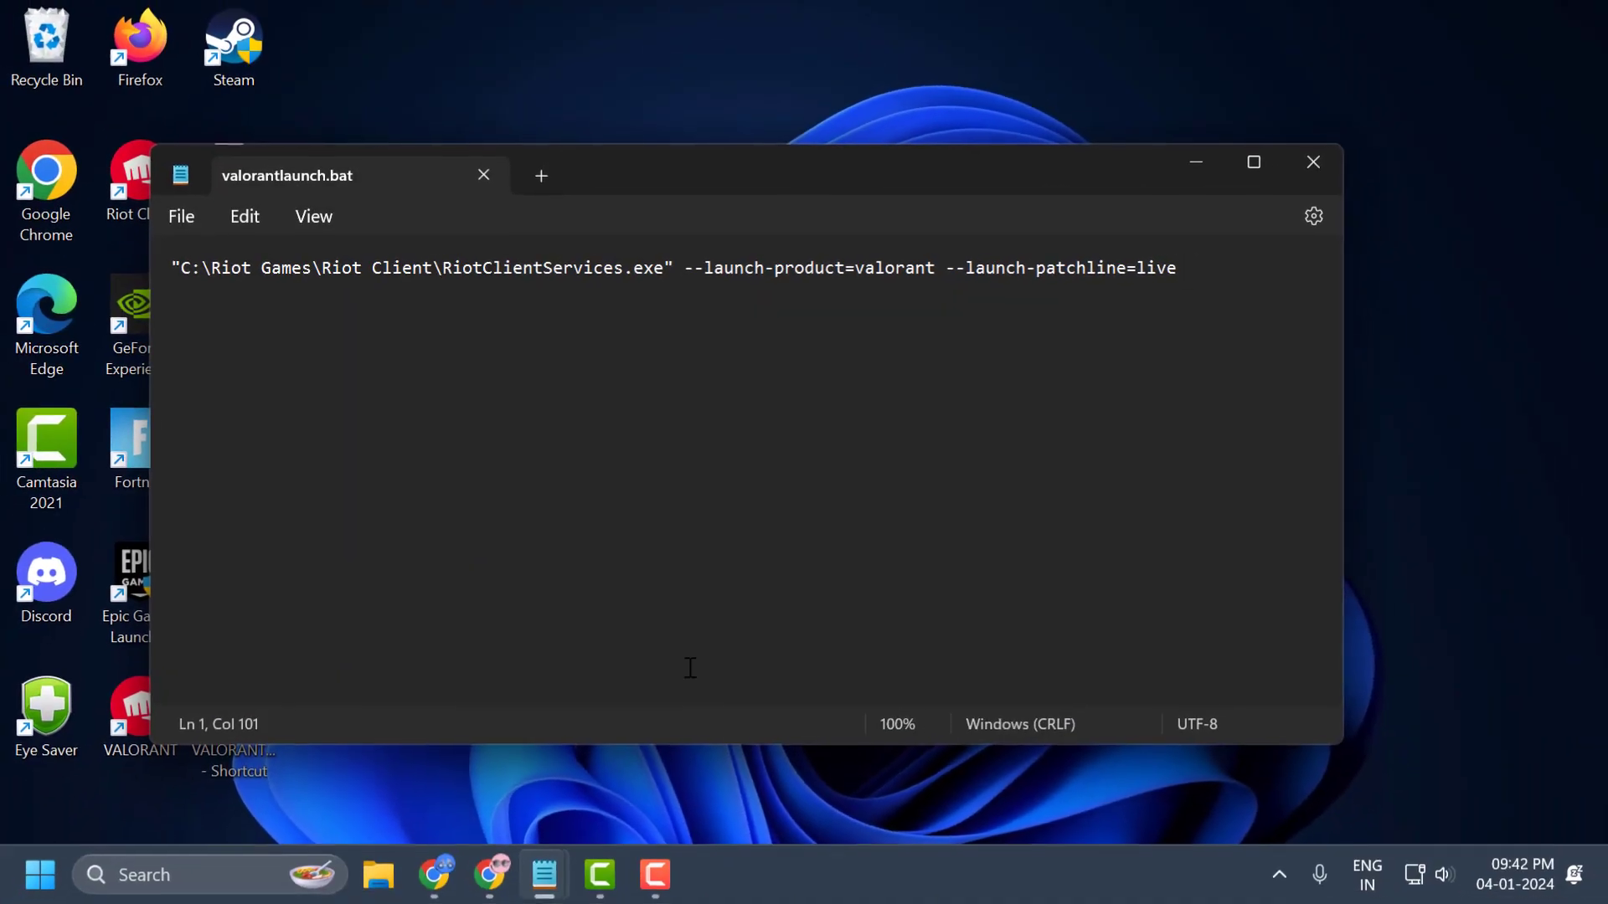
left_click(1314, 174)
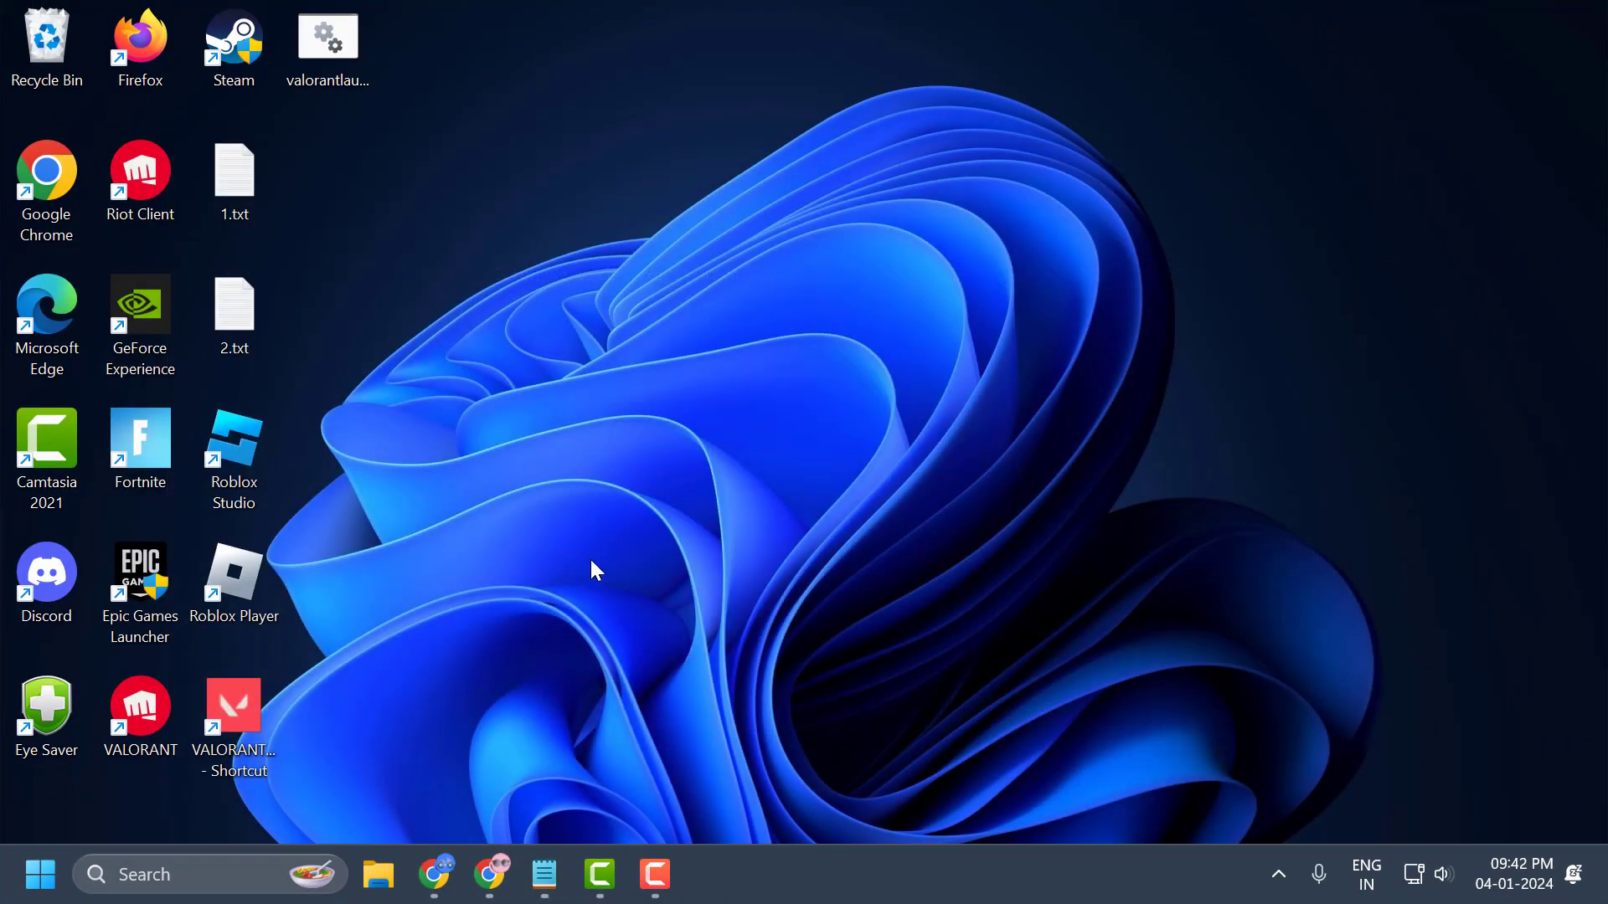
double_click(335, 76)
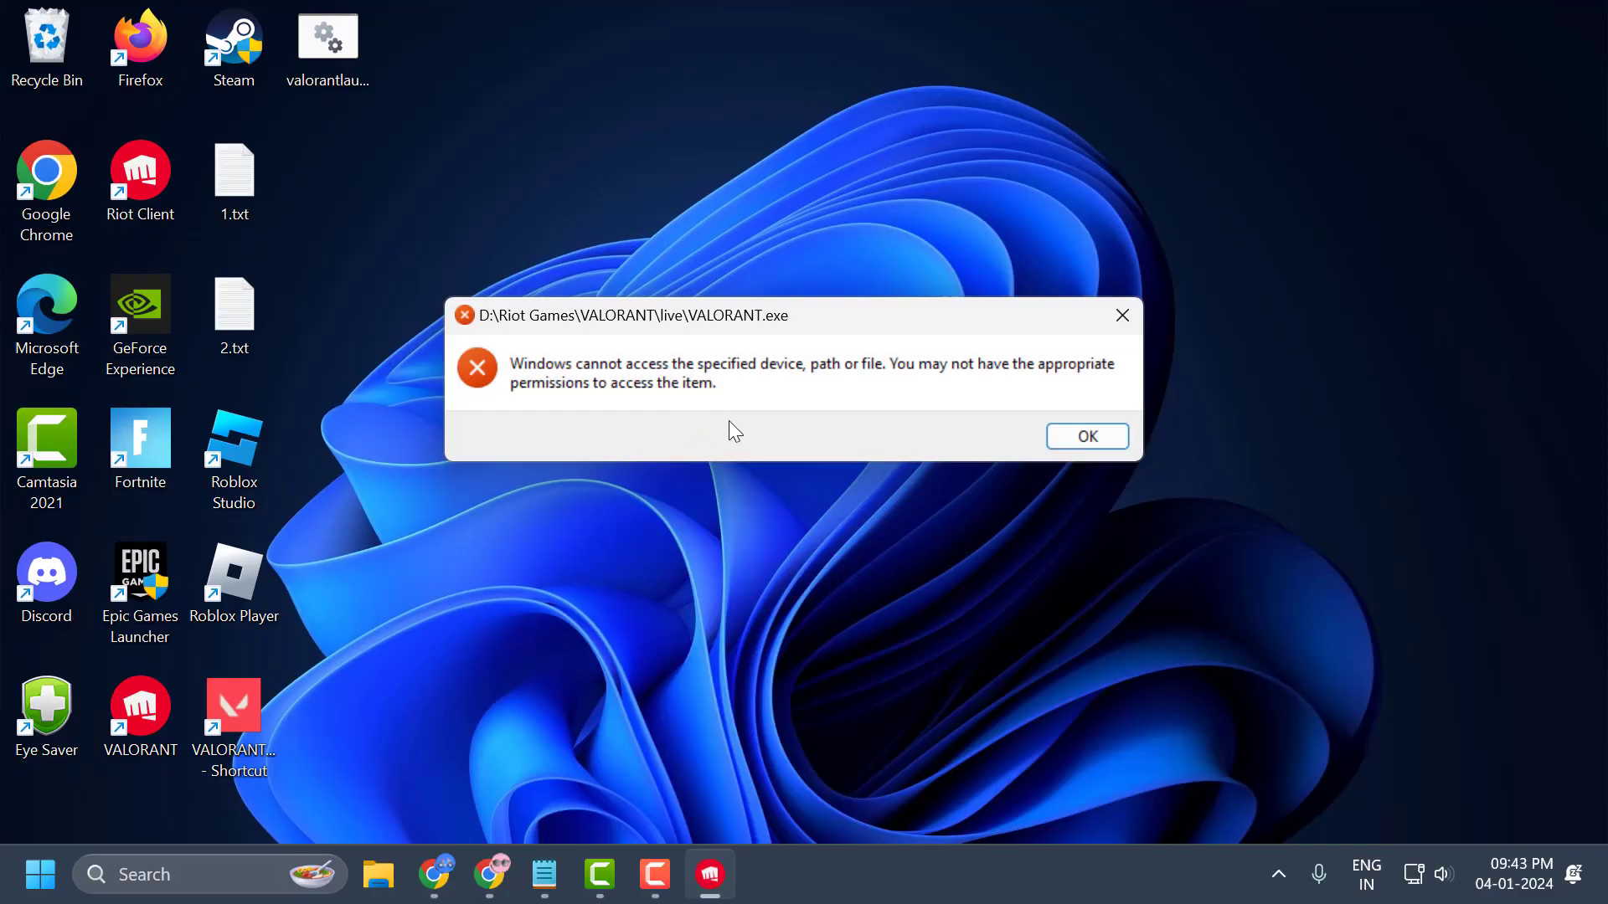
left_click(1070, 442)
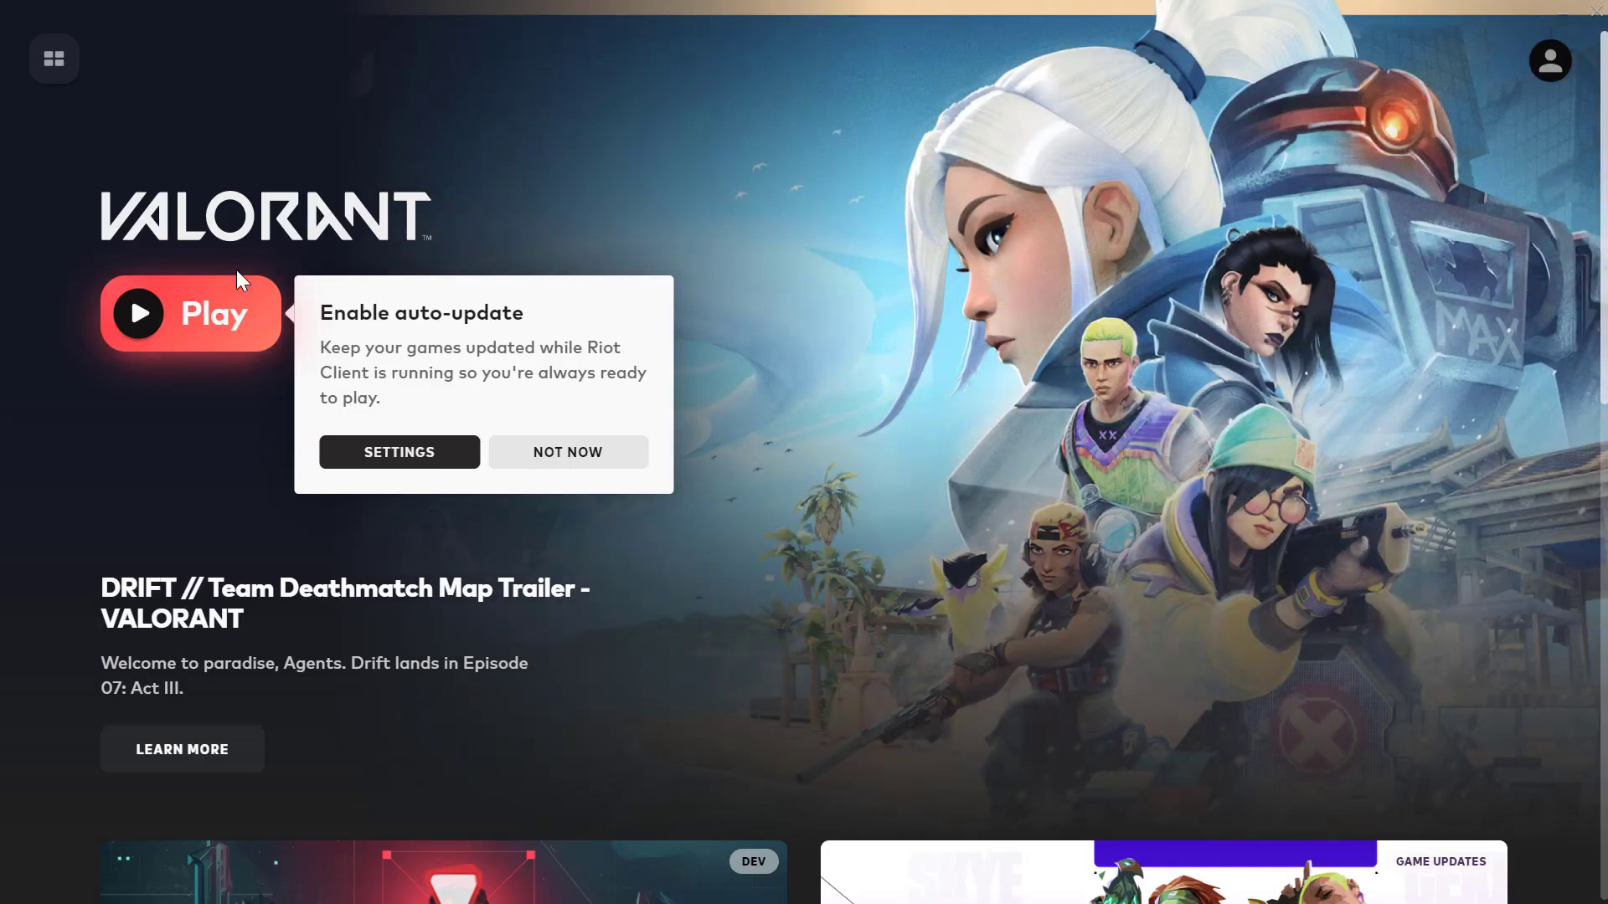
scroll(369, 435, "down", 3)
scroll(360, 473, "up", 3)
left_click(1595, 10)
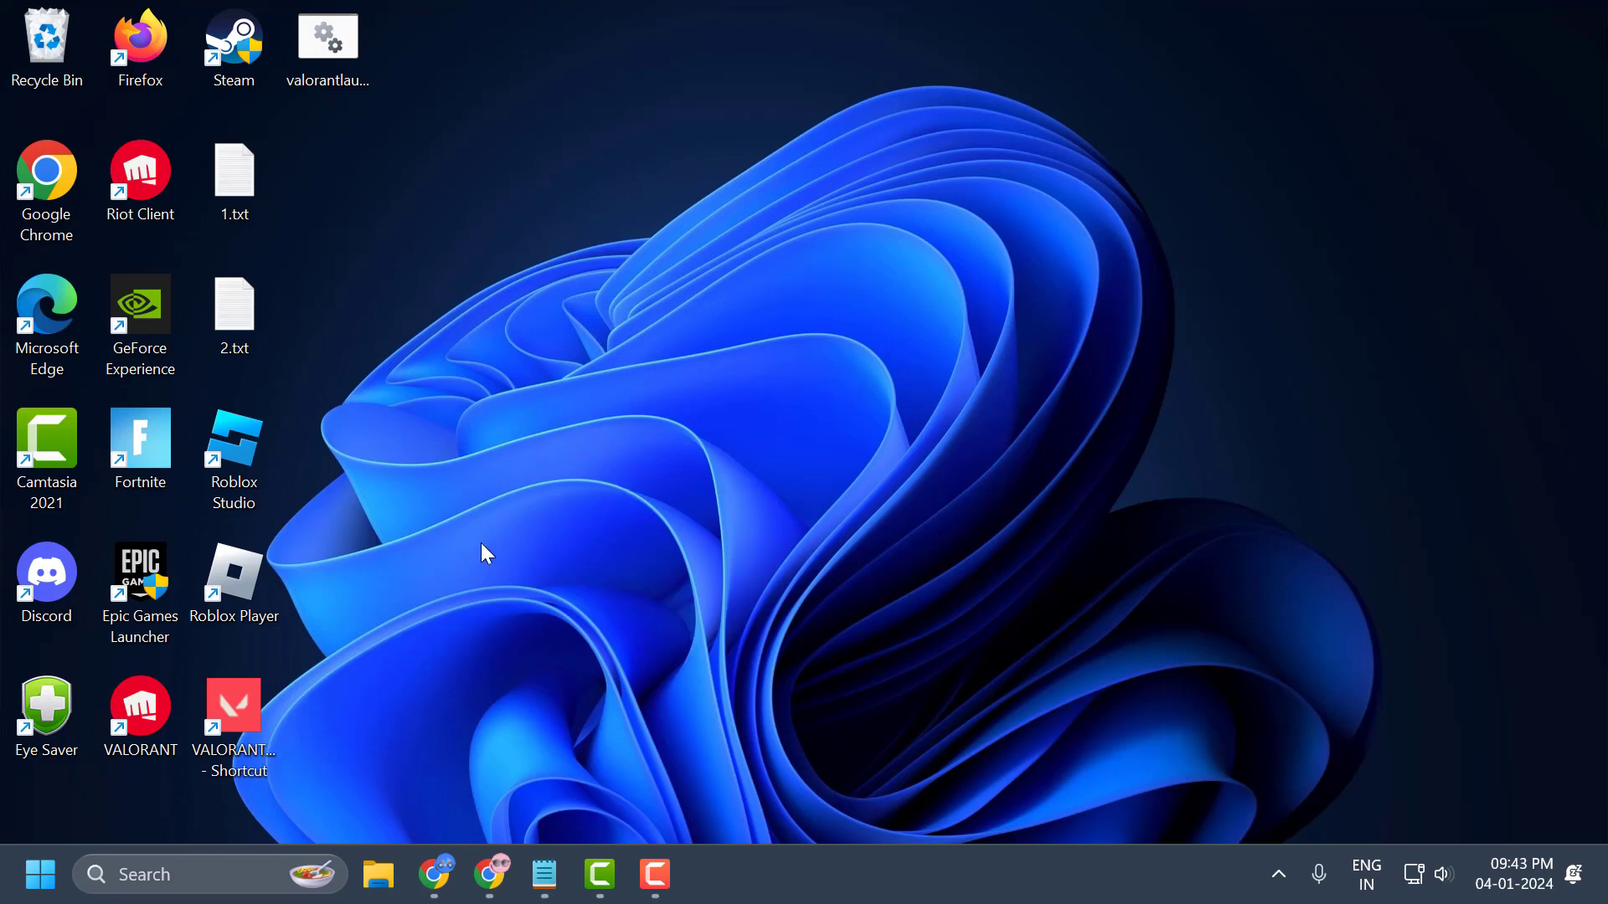
Open the ProgramData folder through Run with %programdata%
right_click(41, 871)
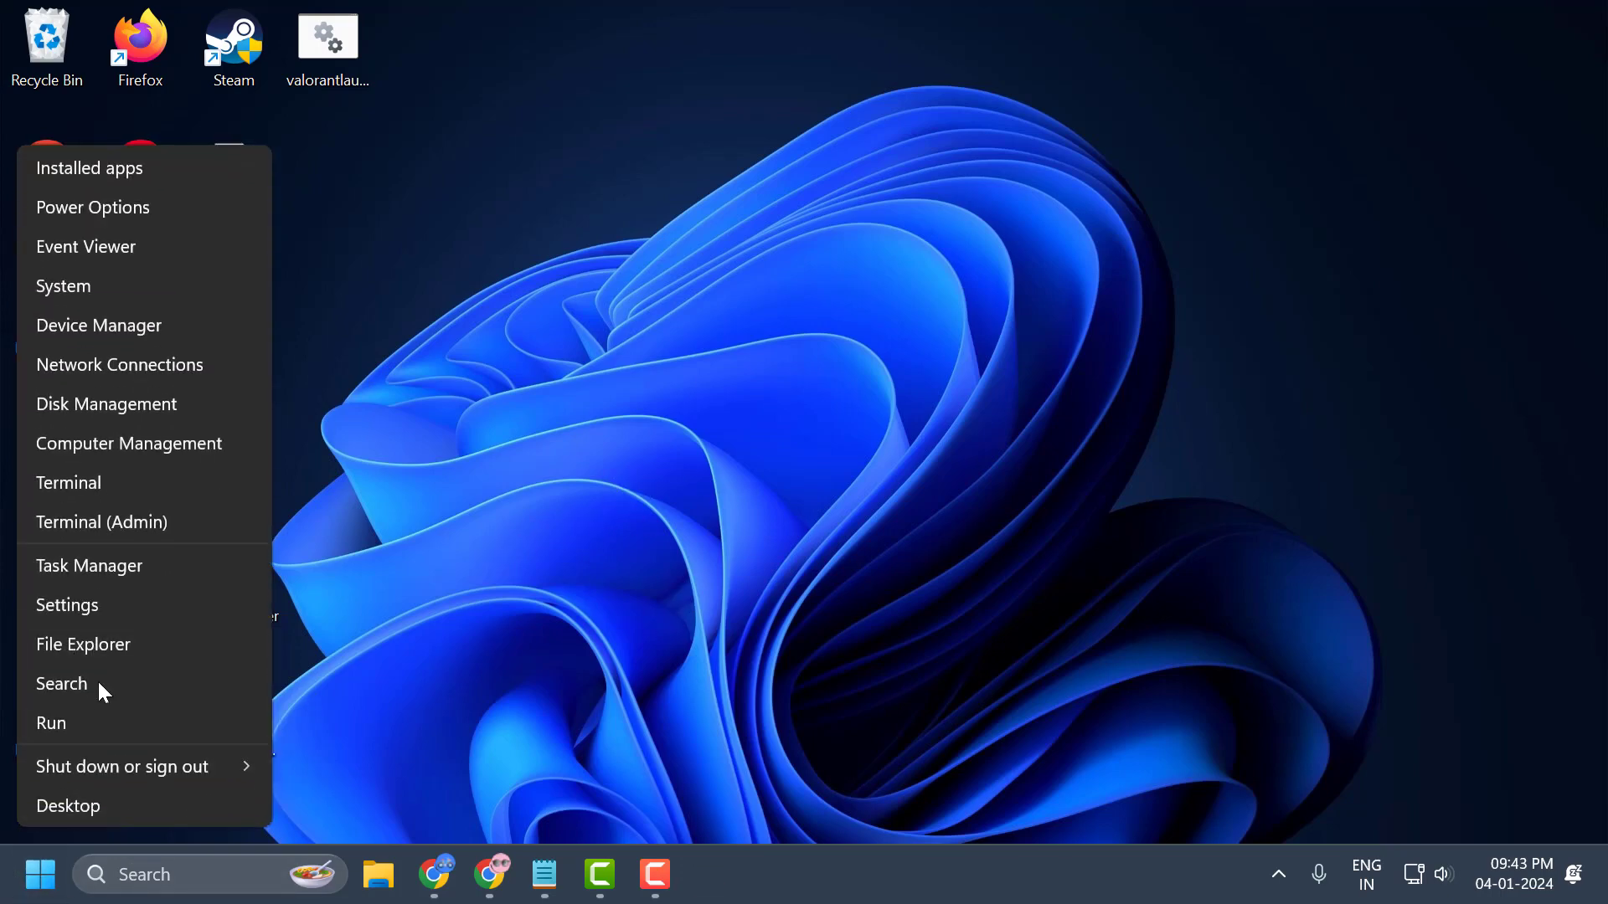
left_click(68, 725)
key("BackSpace")
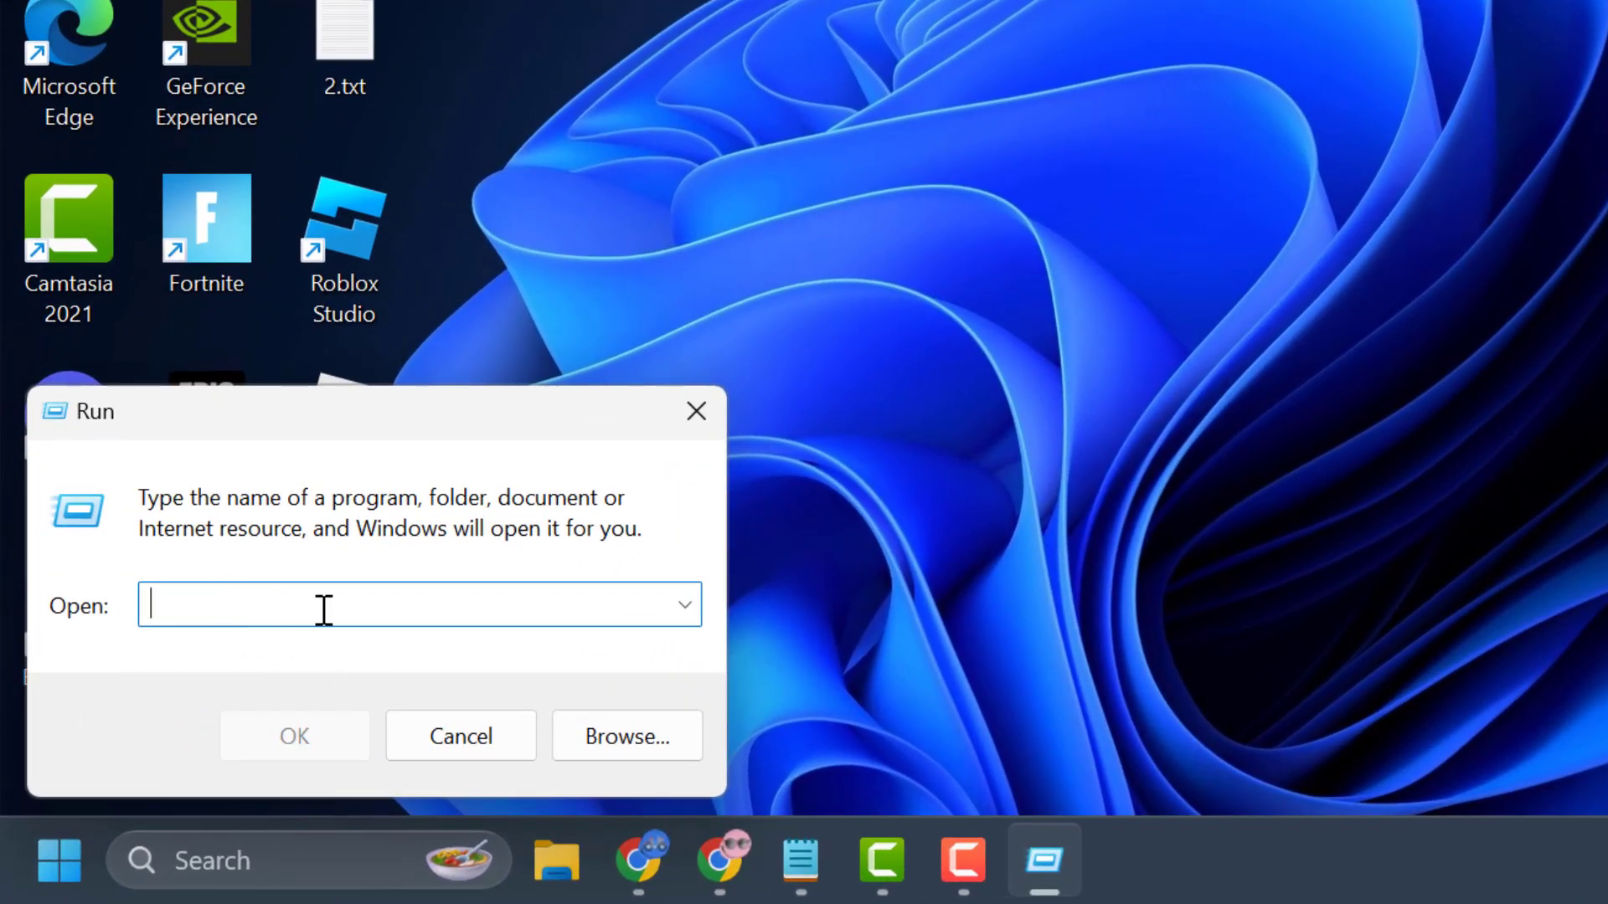
type("%pro")
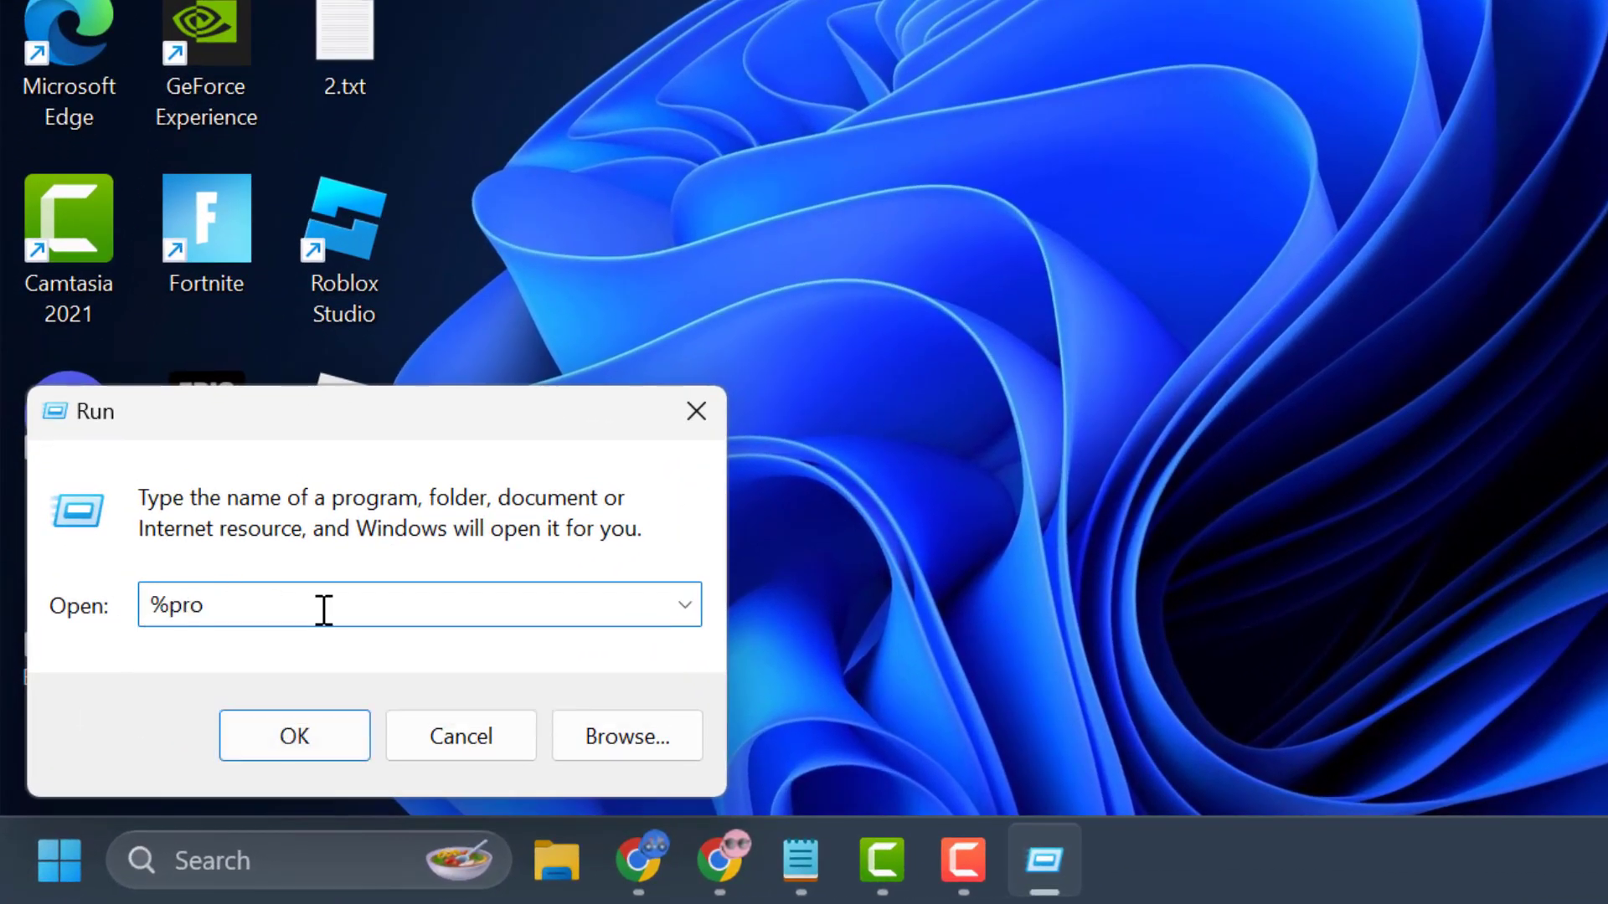
type("gramdata%")
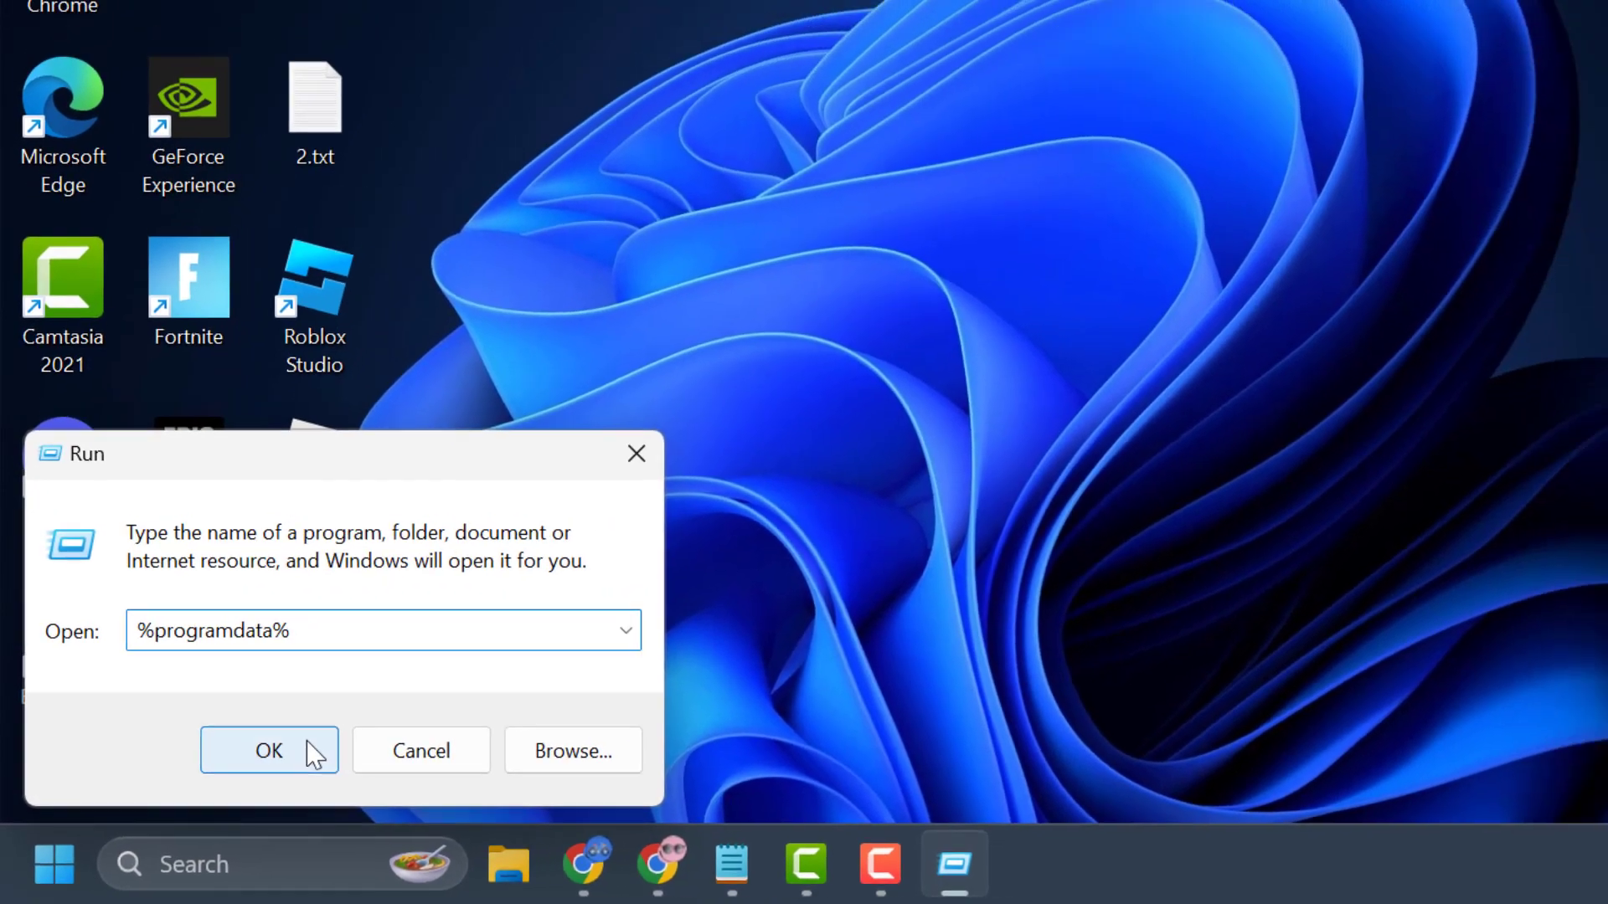
left_click(339, 739)
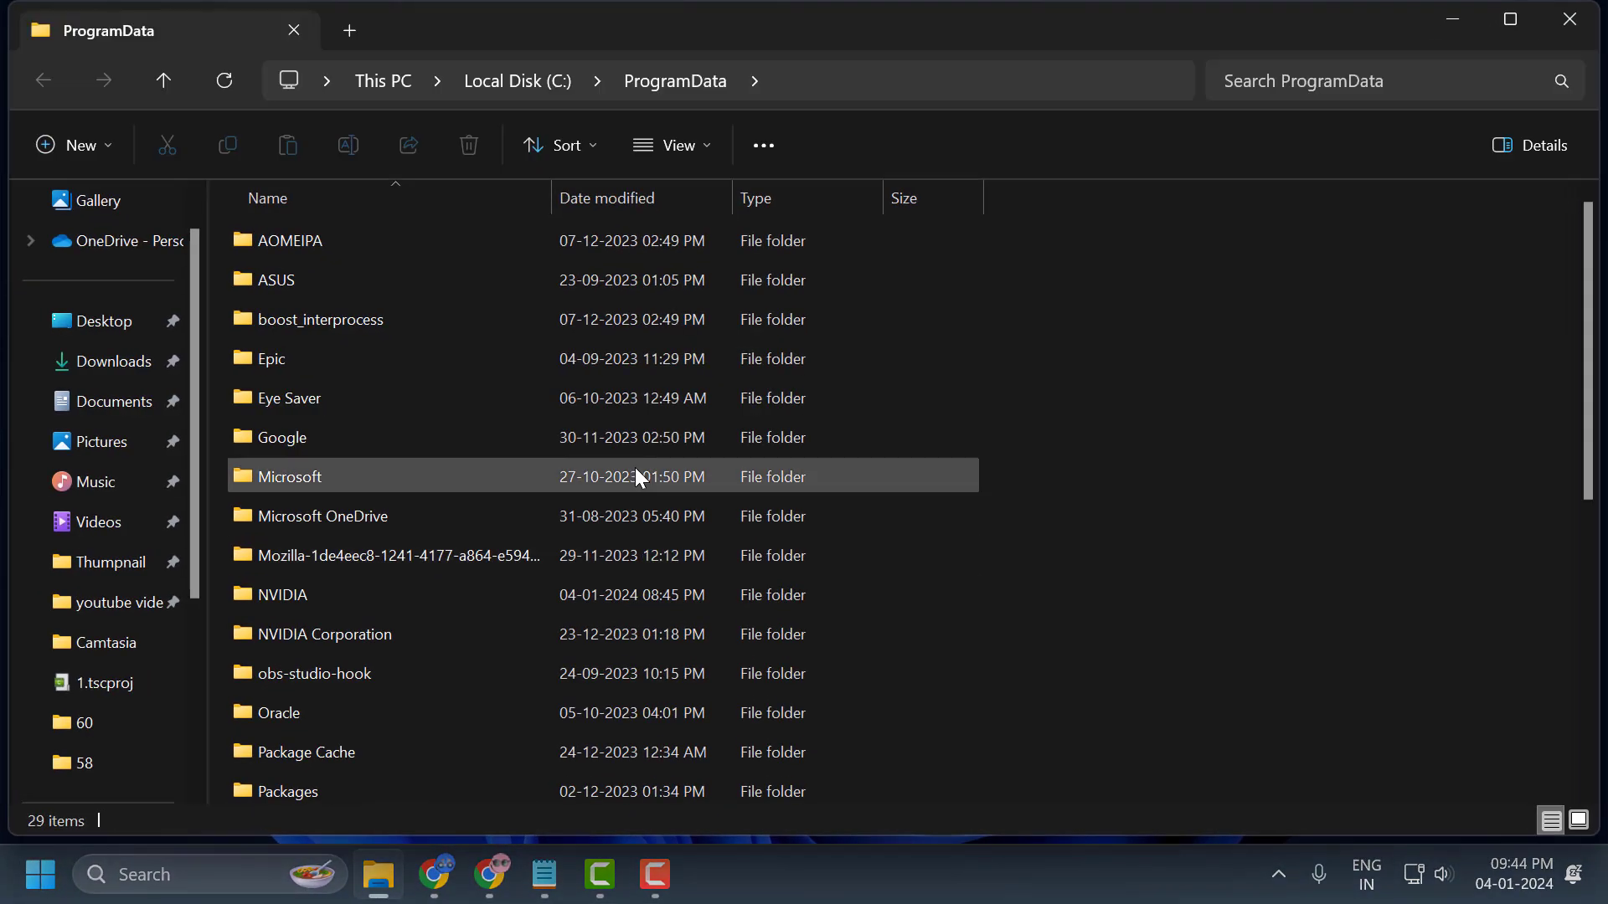
Select the Riot Games folder and delete it, continuing with administrator permission
left_click(551, 449)
key("r")
key("i")
left_click(325, 318)
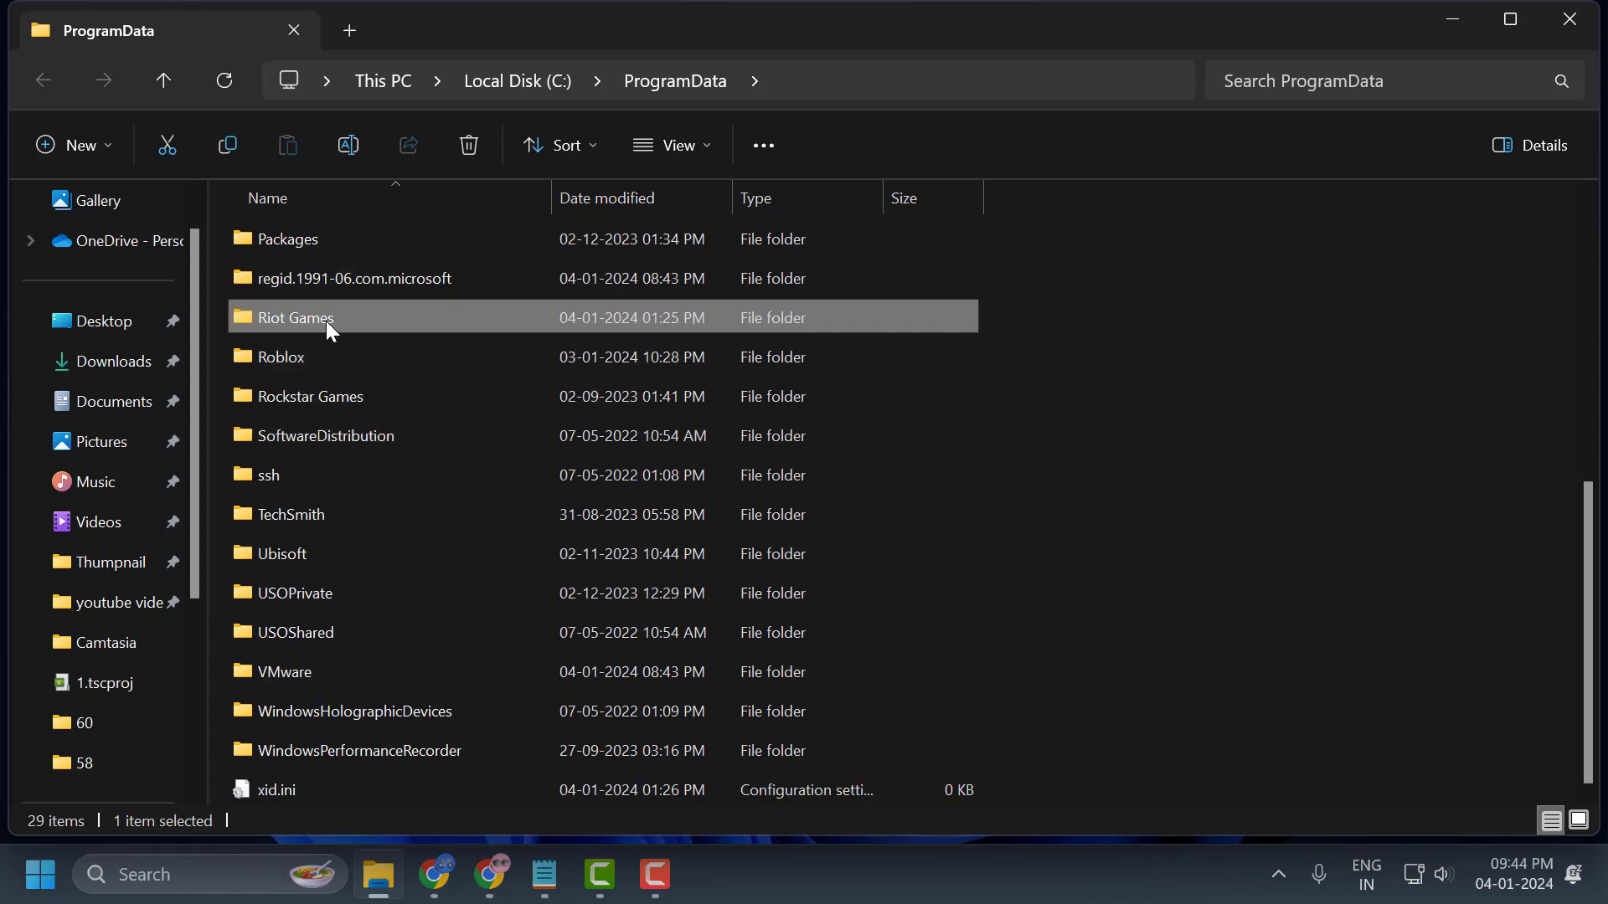
key("Escape")
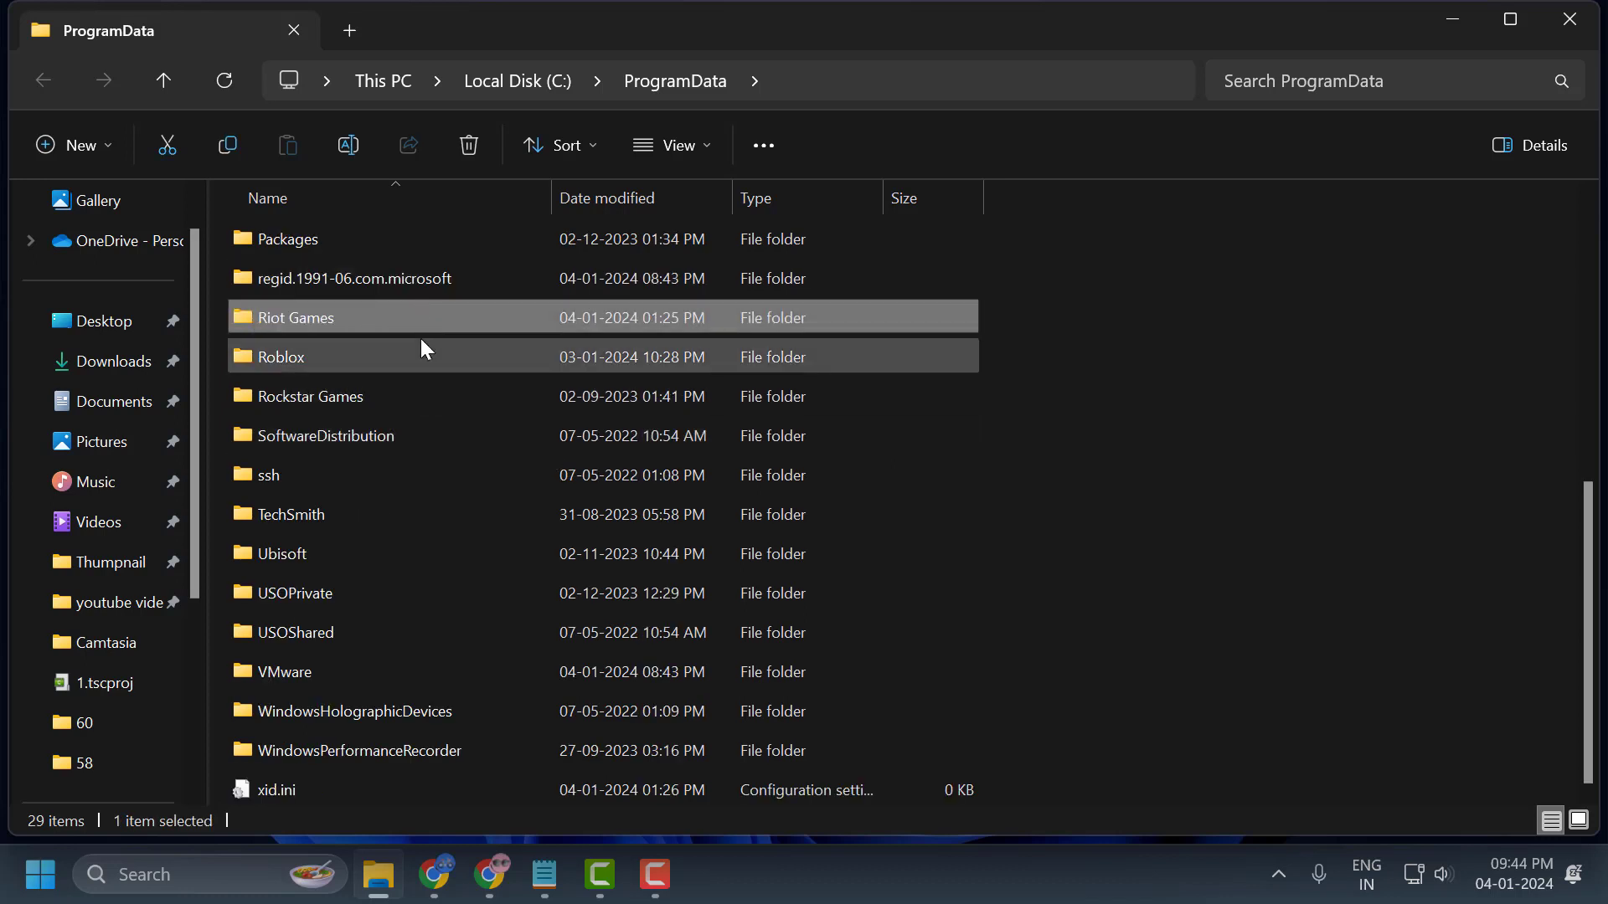
key("v")
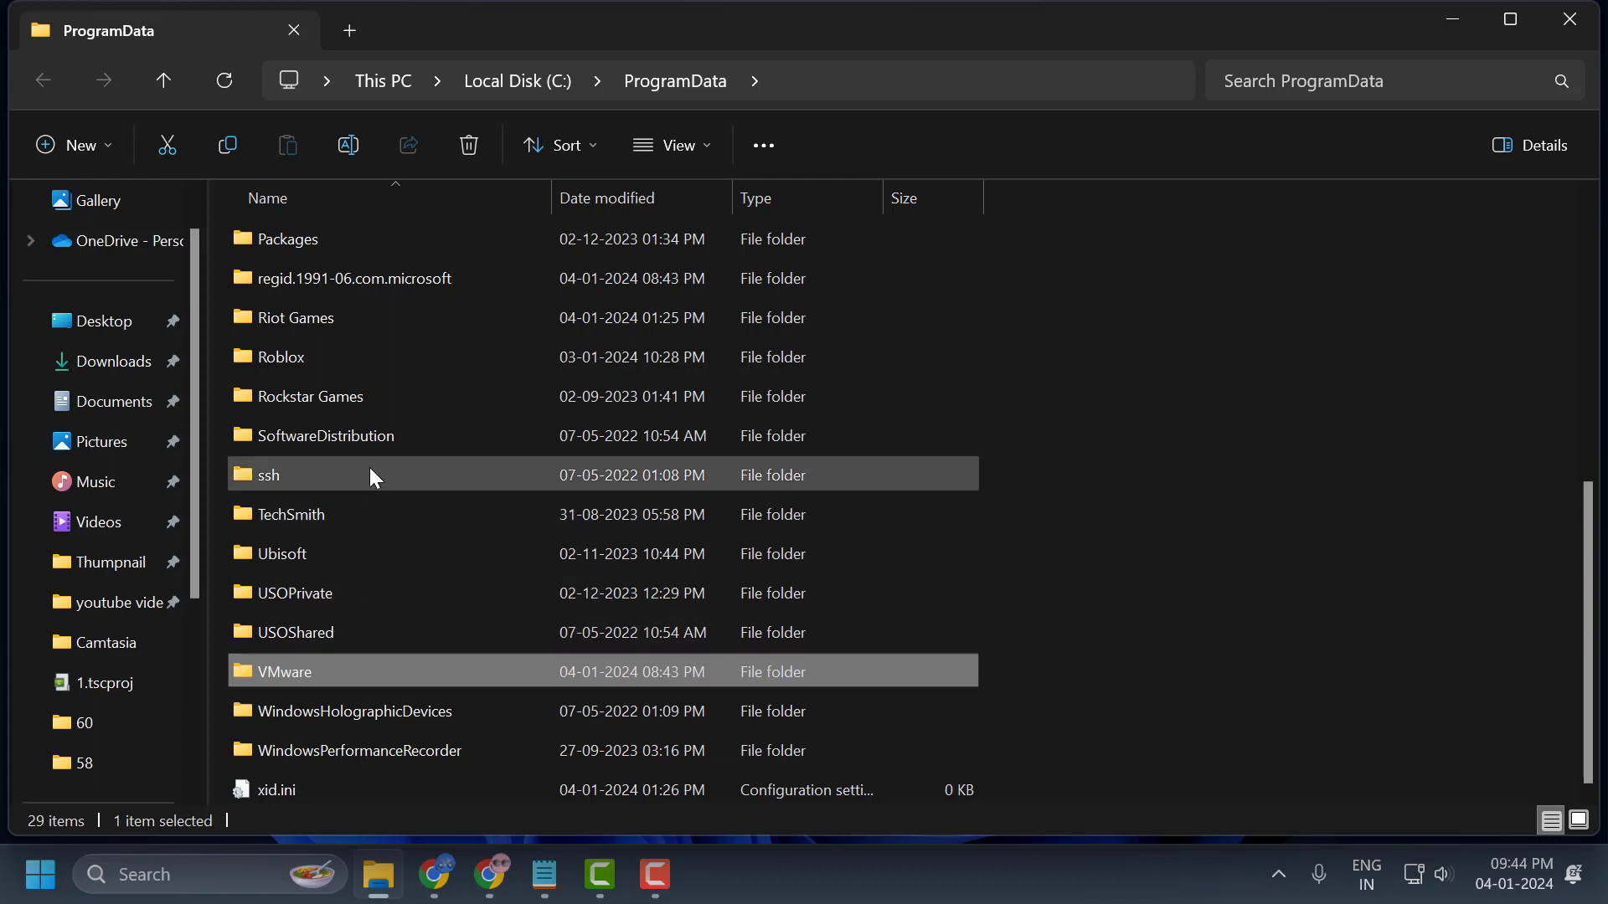
left_click(319, 323)
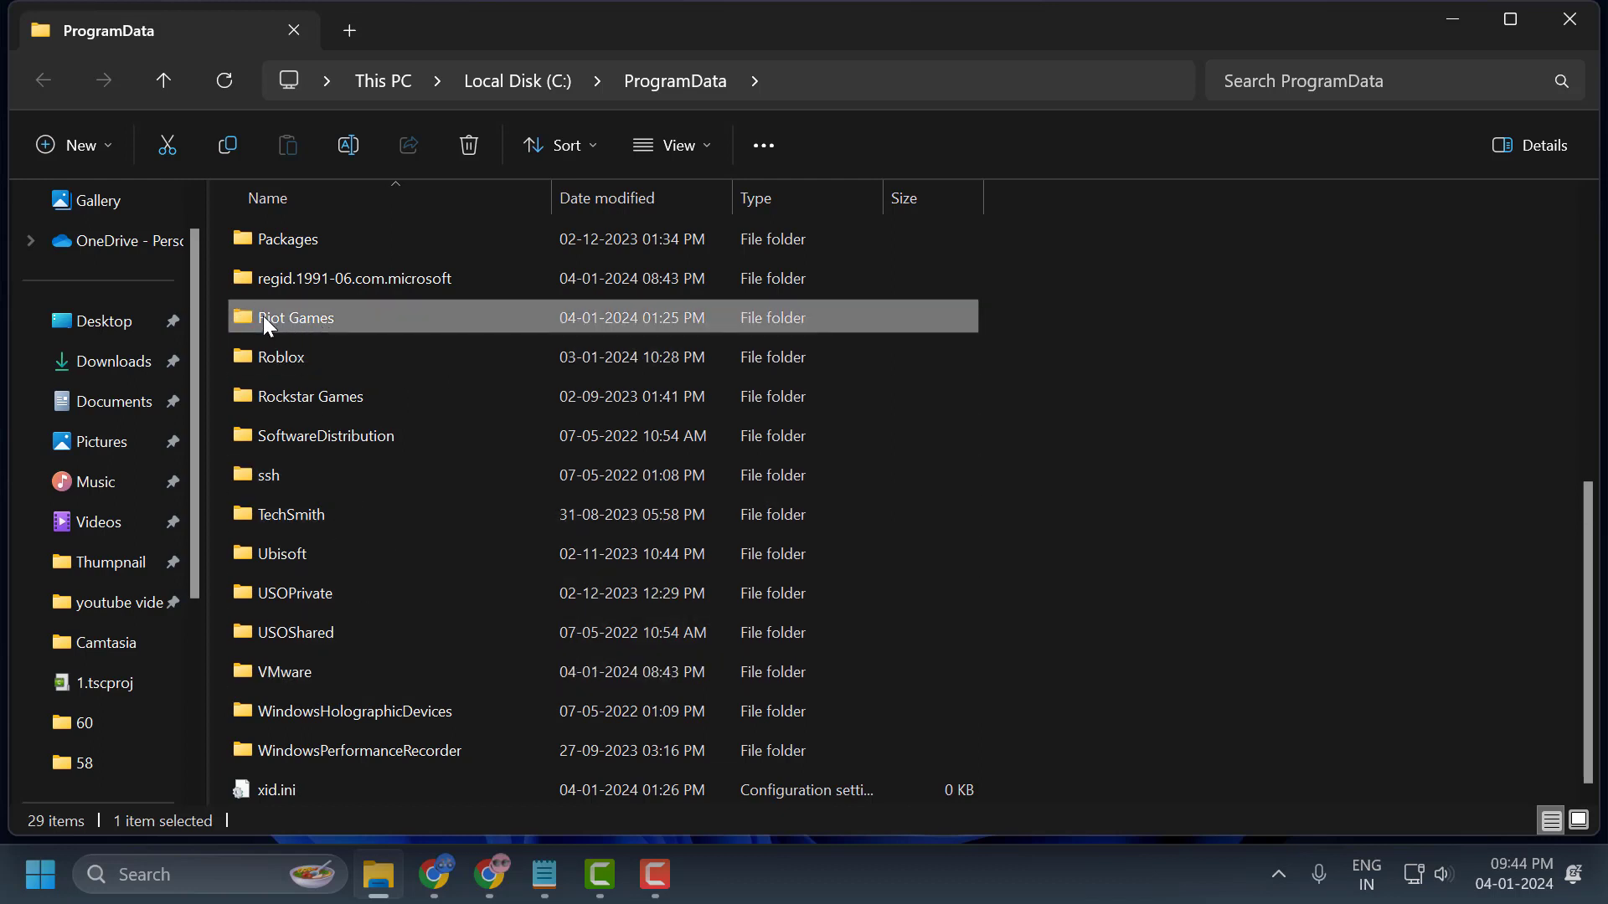
right_click(296, 315)
key("Escape")
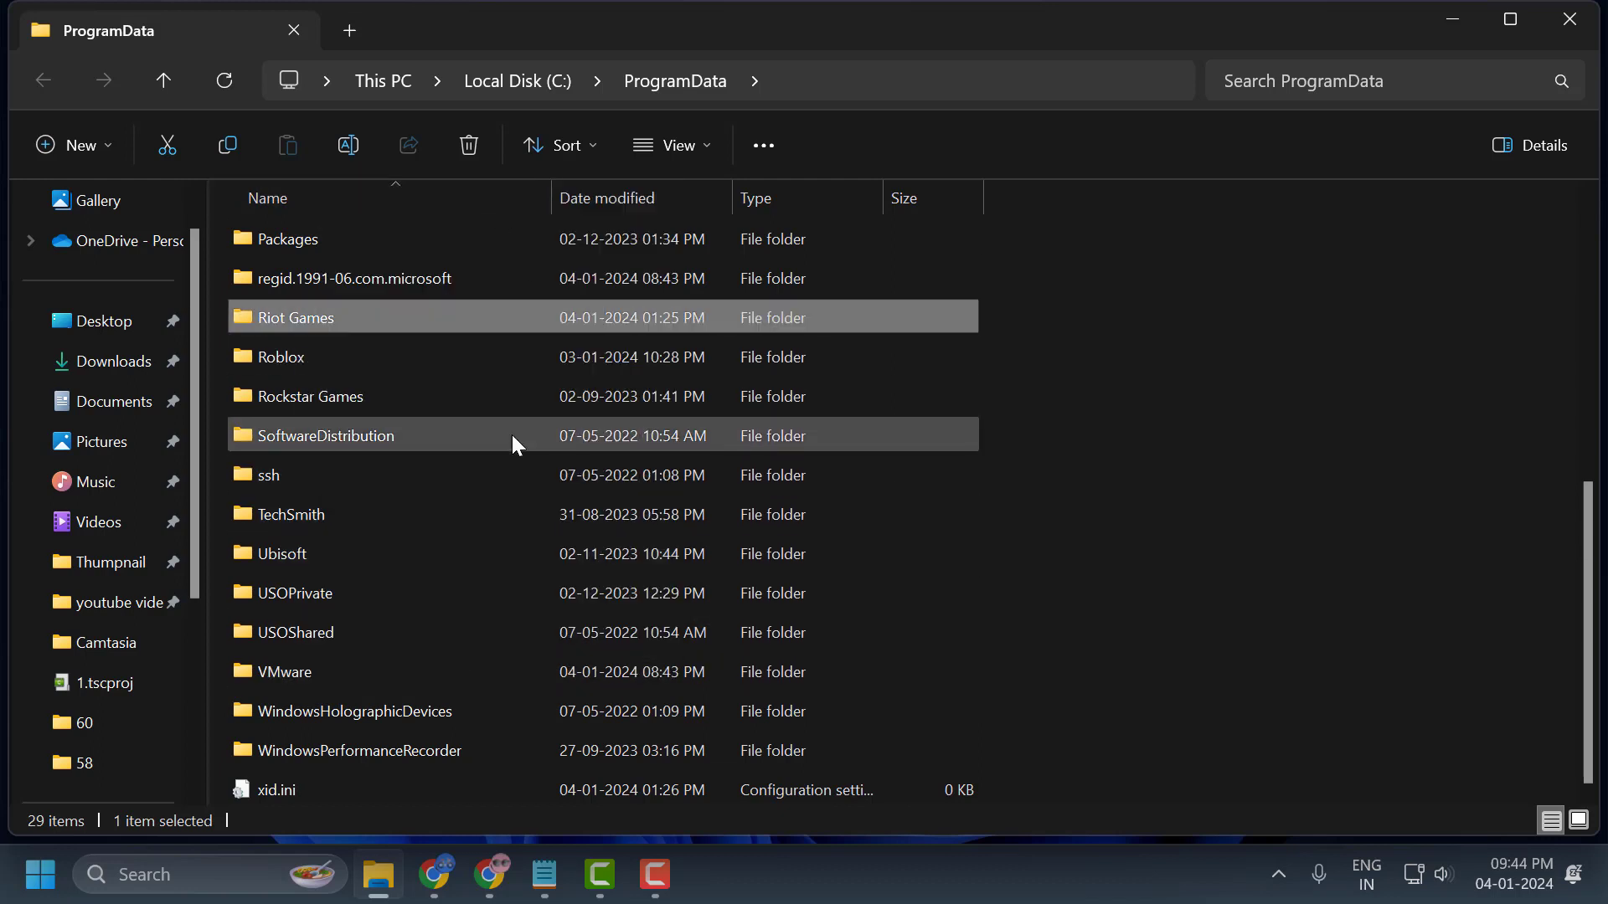
key("Delete")
left_click(454, 359)
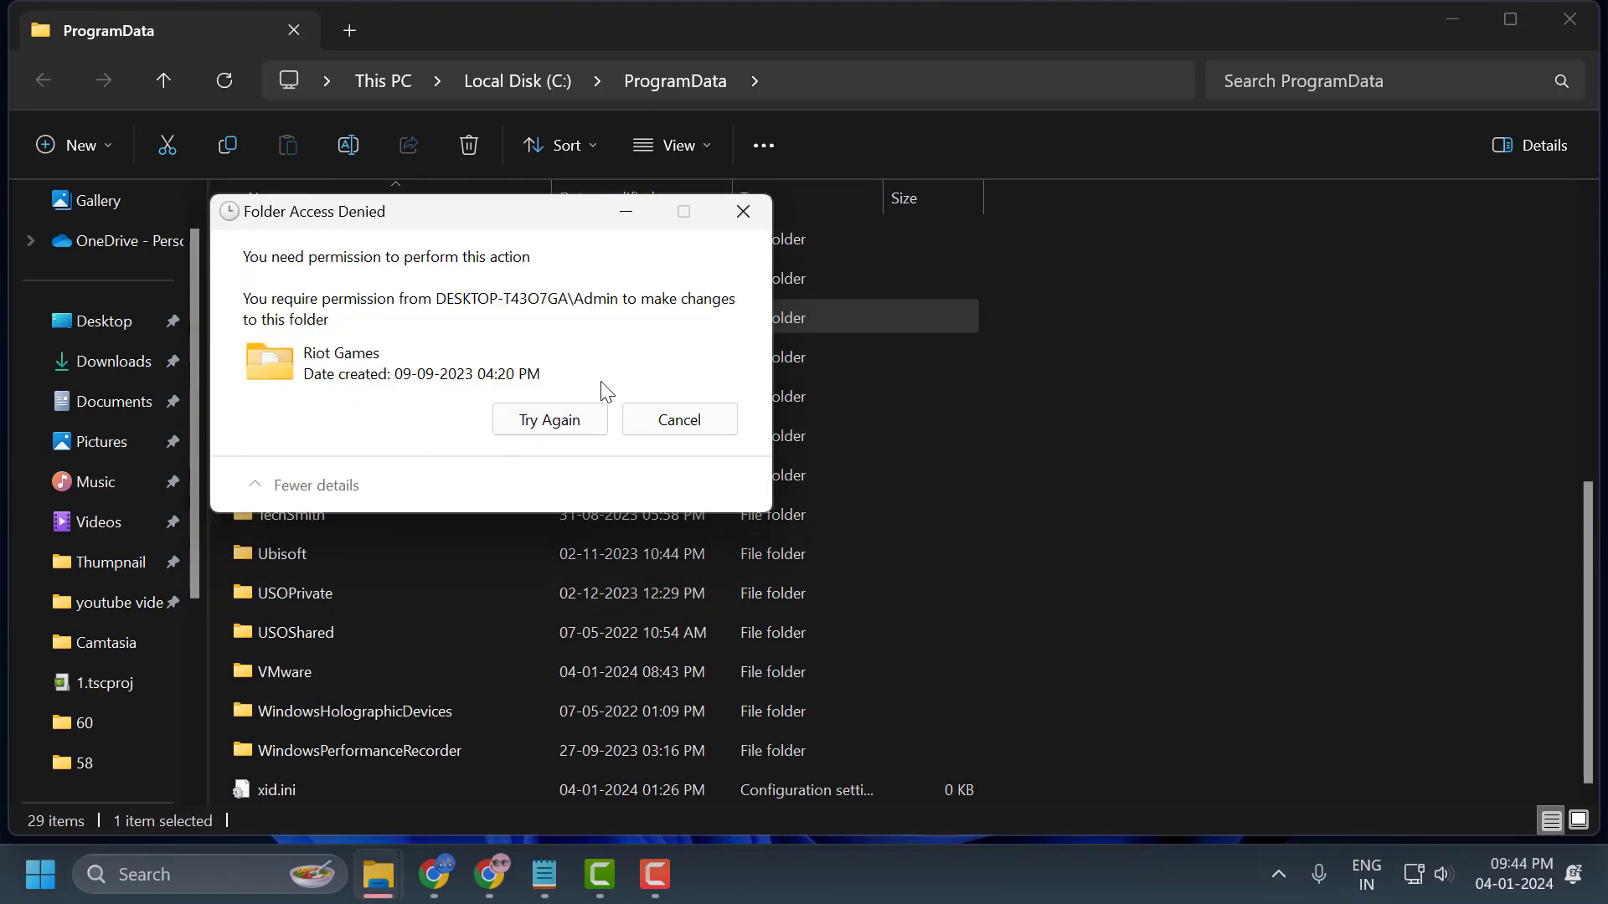
Quit the Riot Client from the system tray and retry deleting Riot Games
left_click(1275, 875)
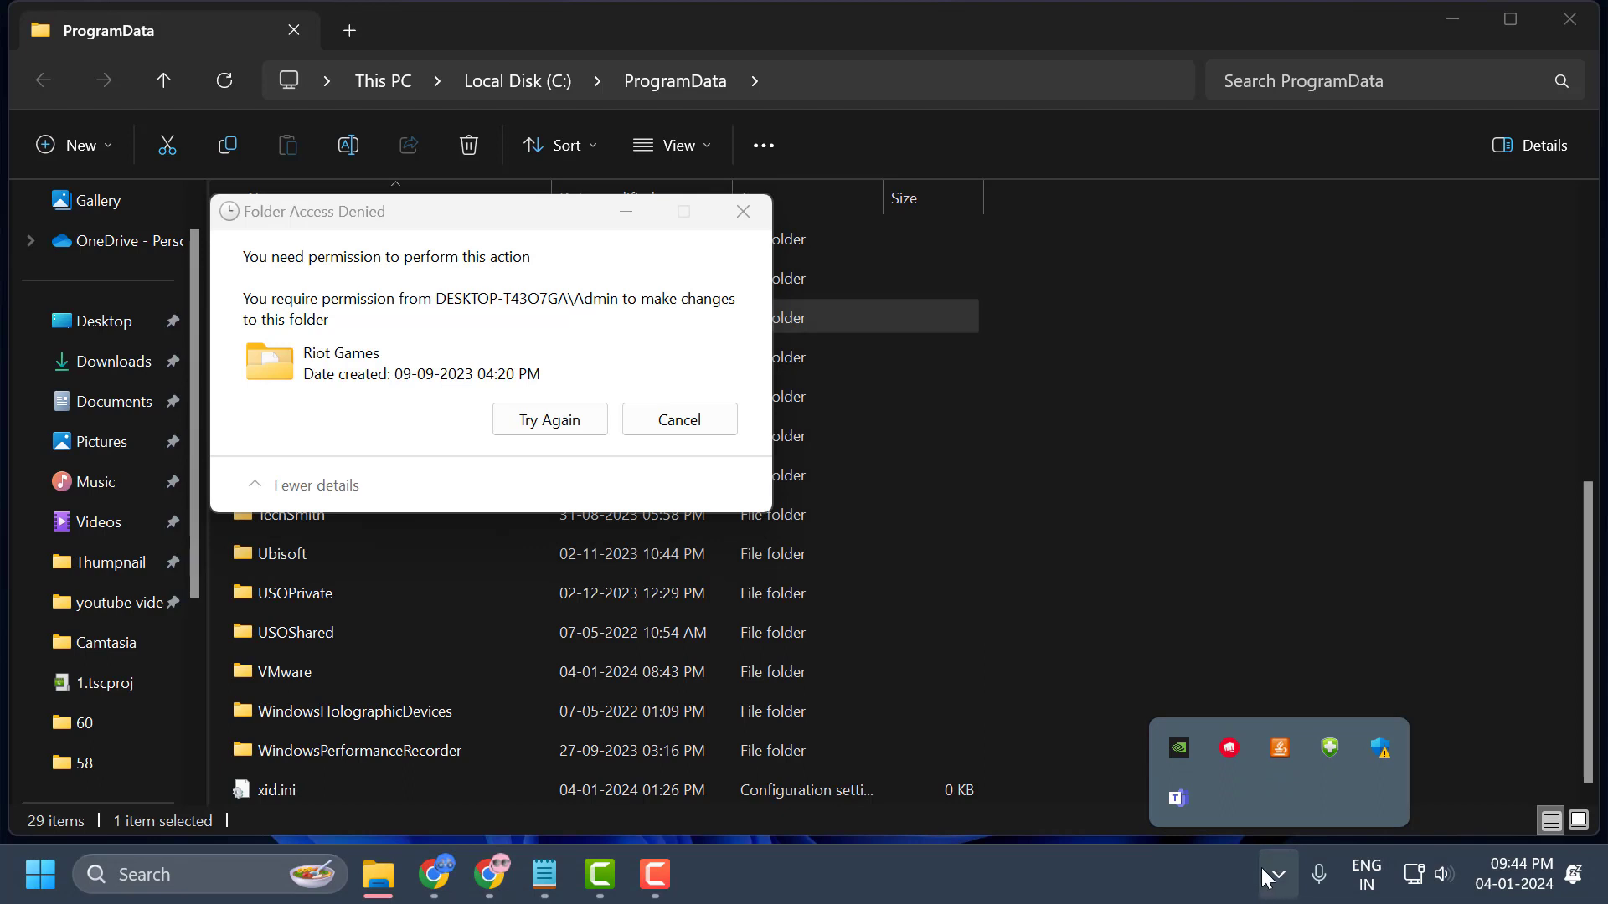
right_click(1229, 749)
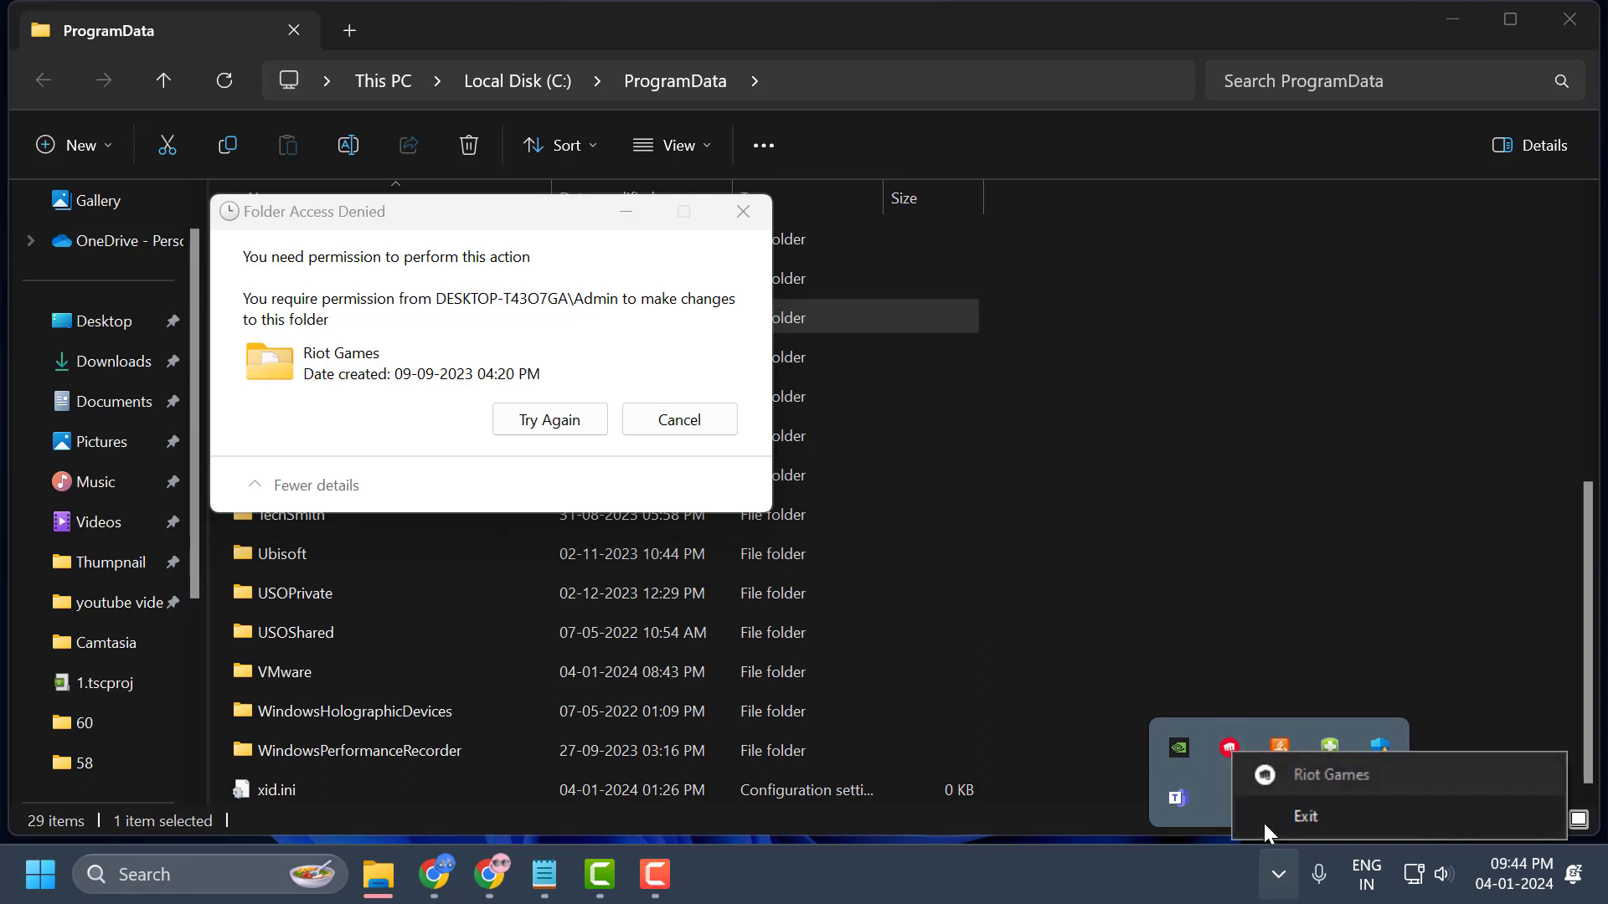
left_click(1299, 818)
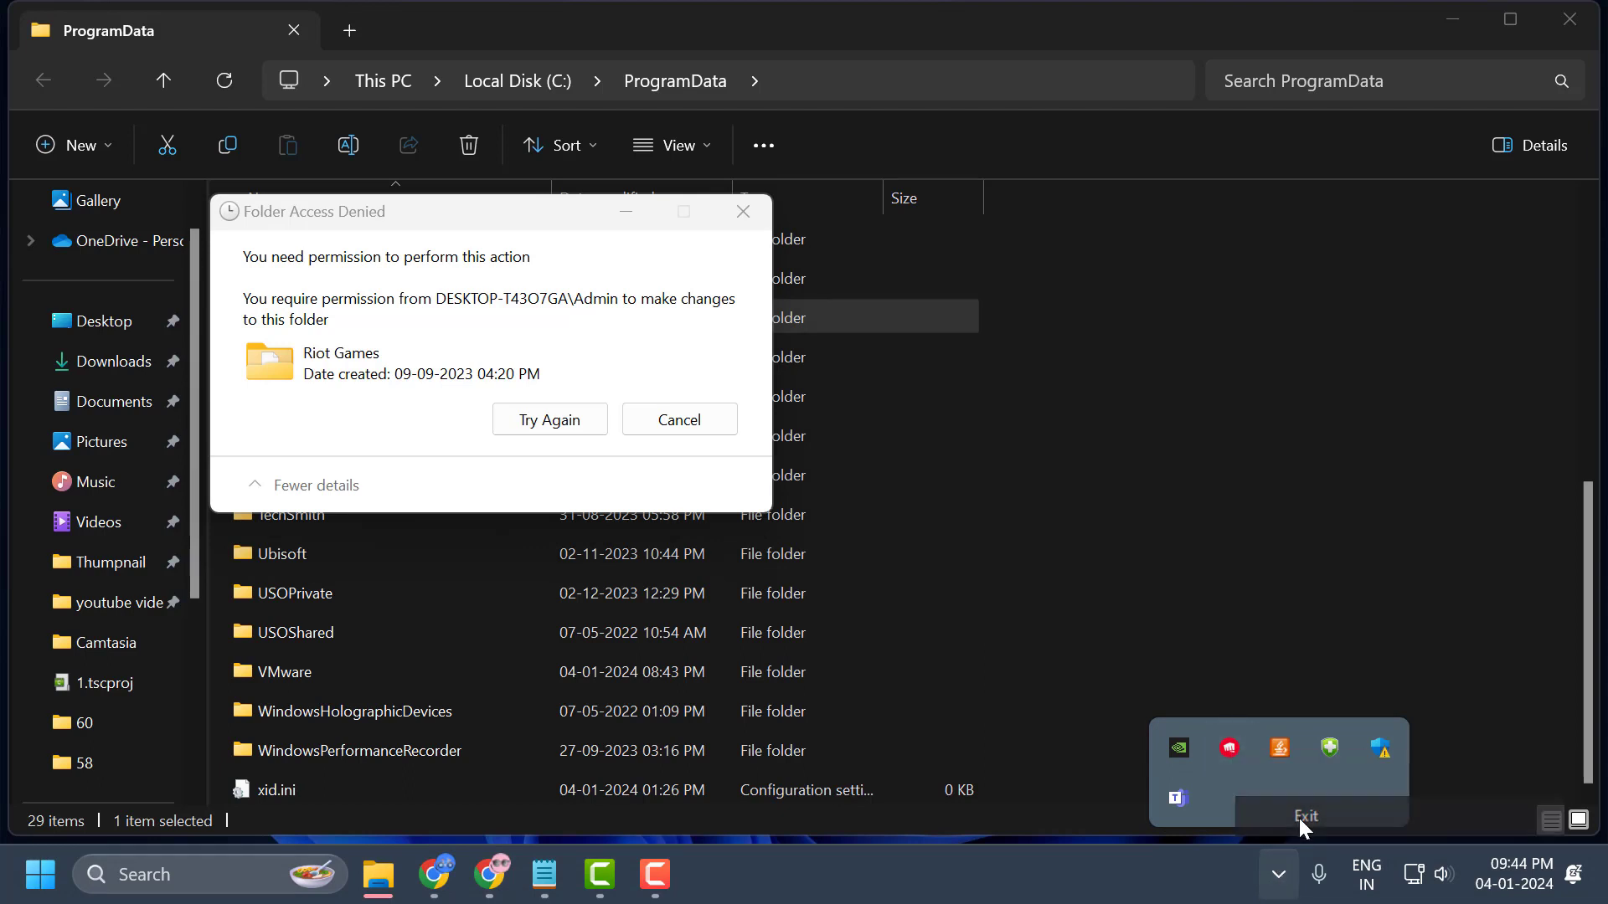
mouse_move(379, 874)
left_click(459, 751)
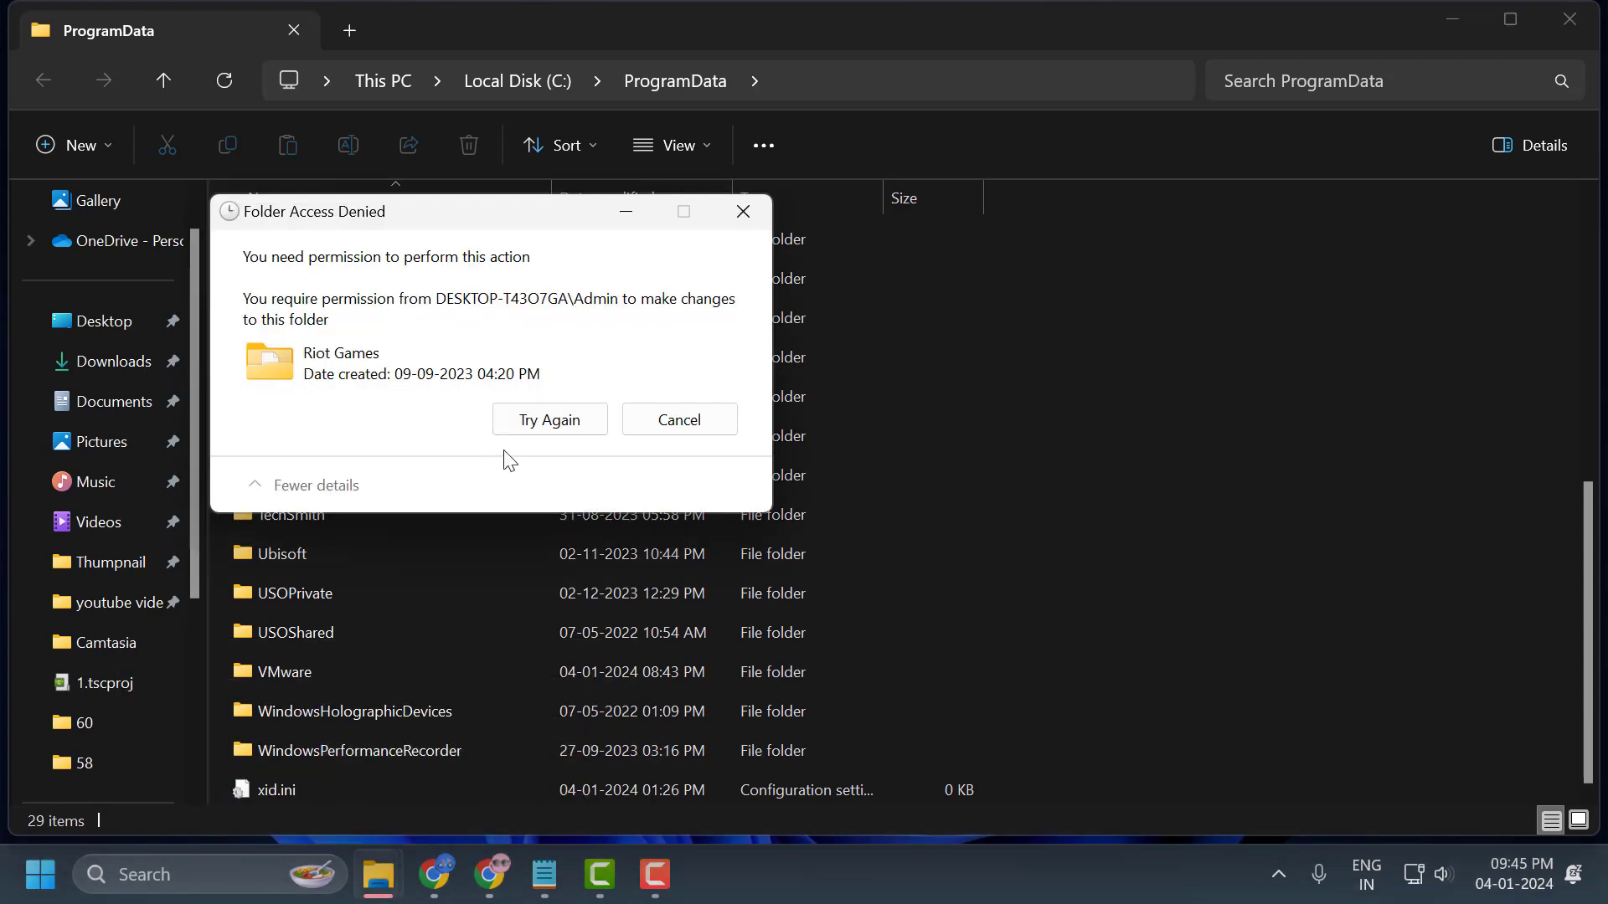
left_click(531, 420)
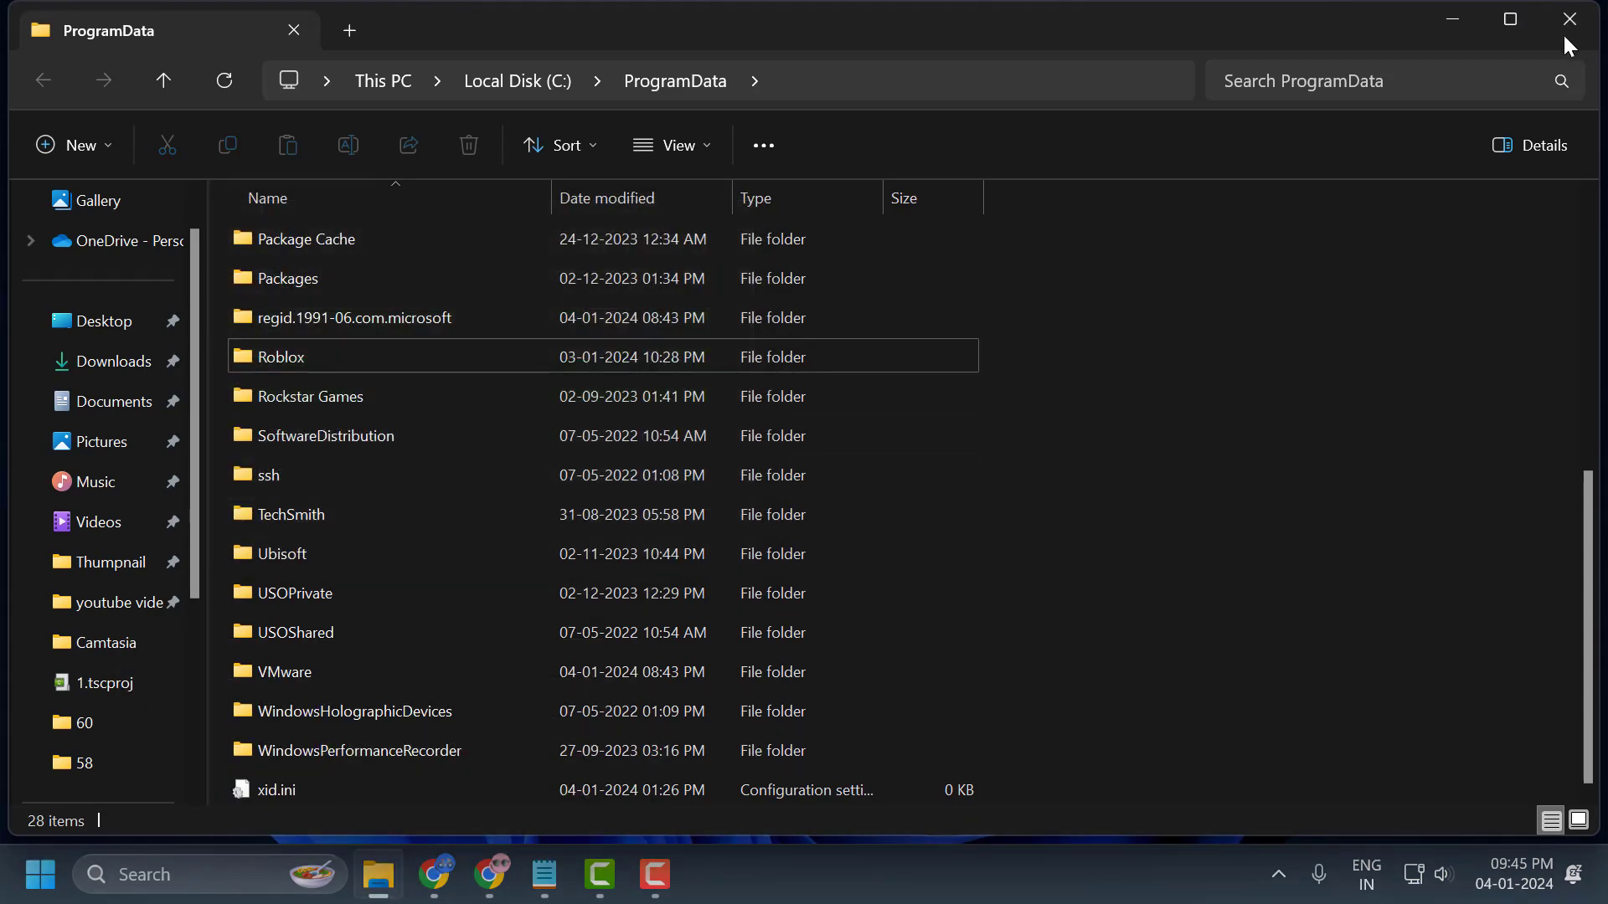
Close the ProgramData window and open %localappdata% through the Run box
left_click(1569, 25)
right_click(30, 898)
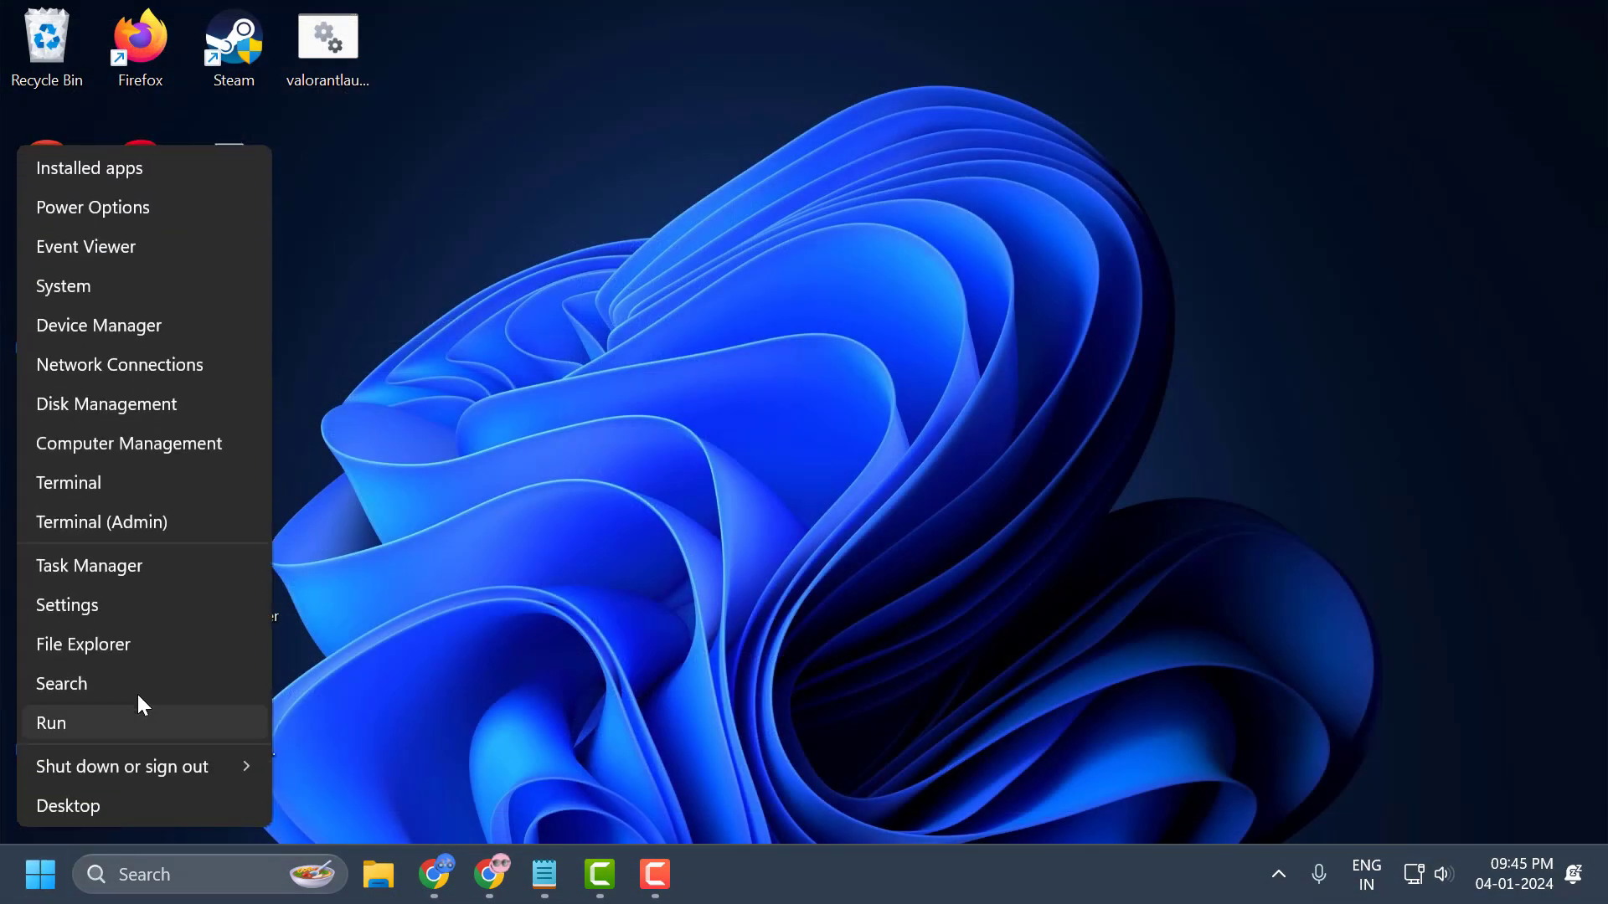
left_click(54, 729)
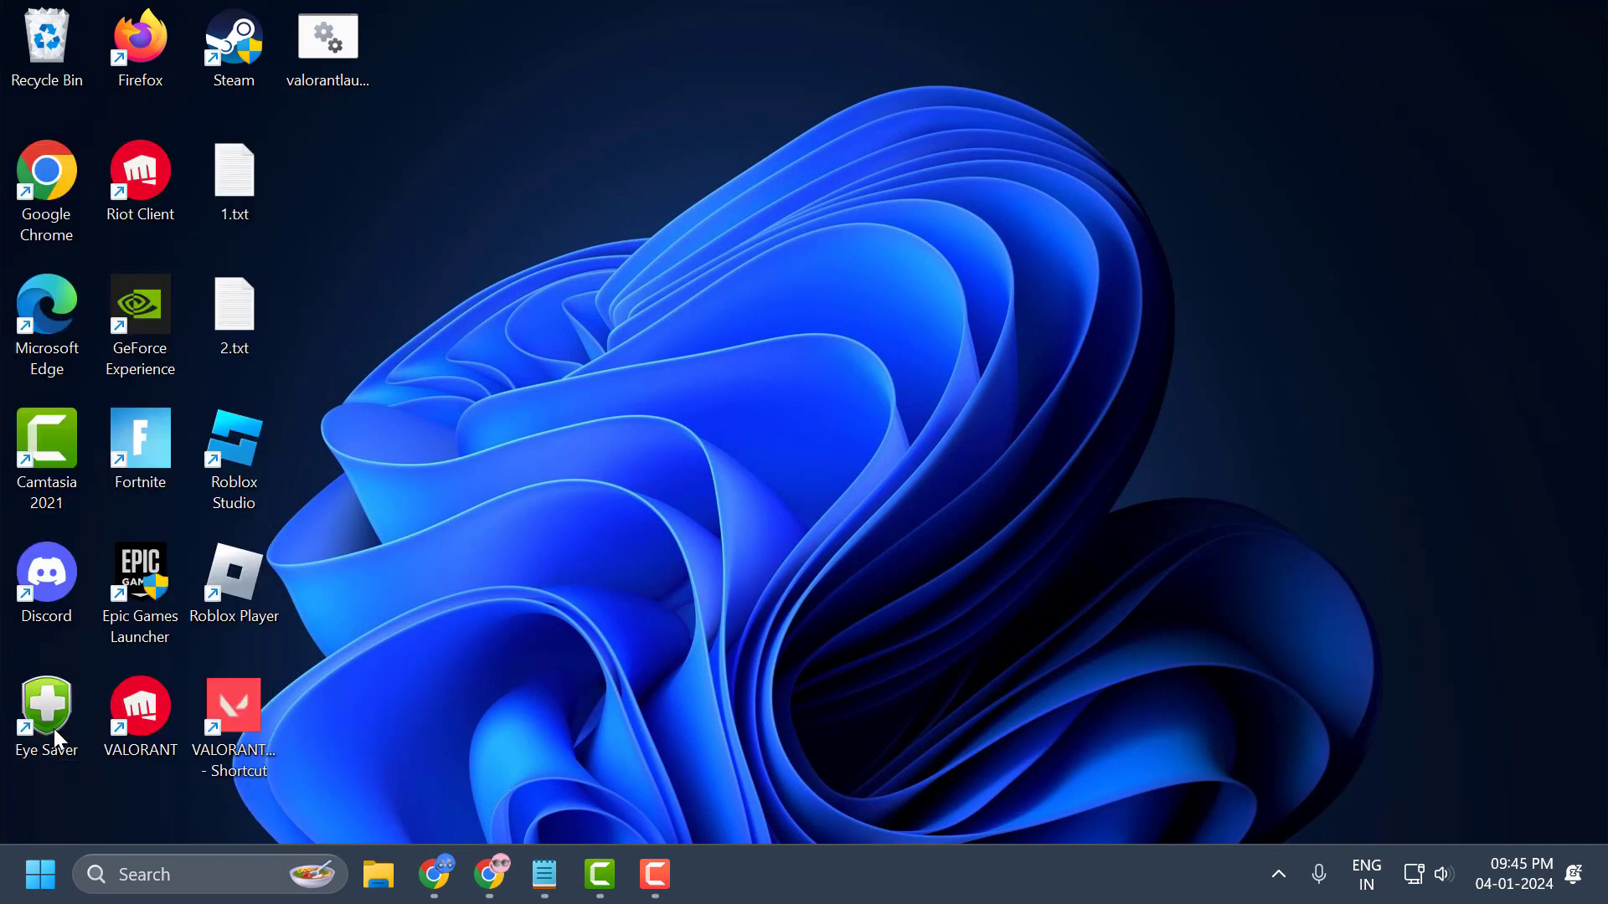
left_click_drag(216, 707, 116, 707)
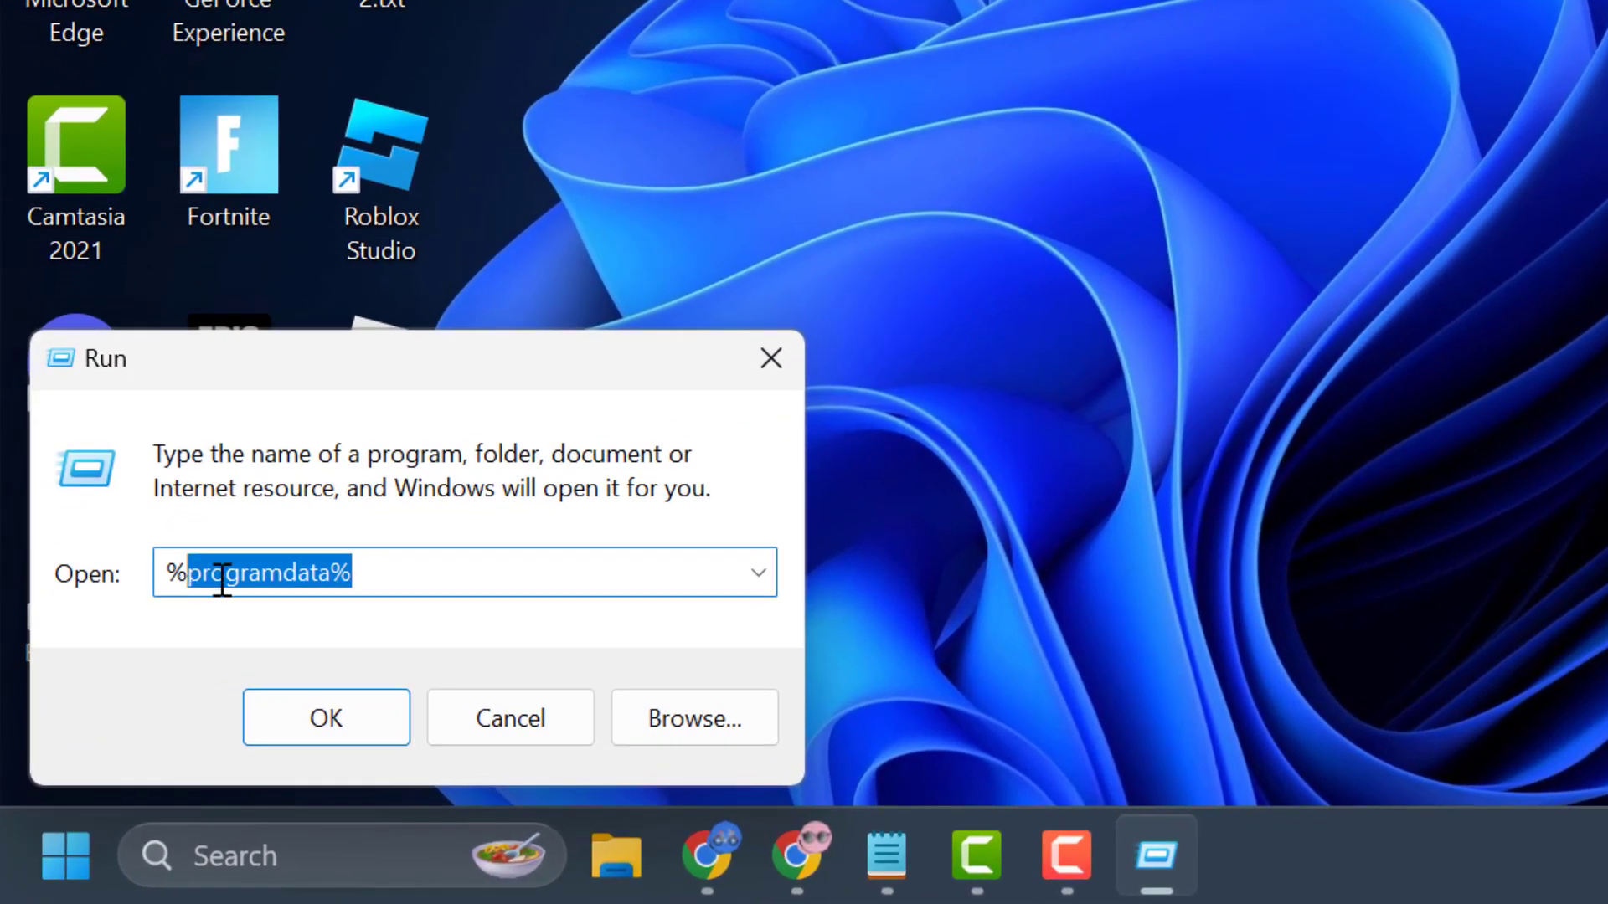
type("lo")
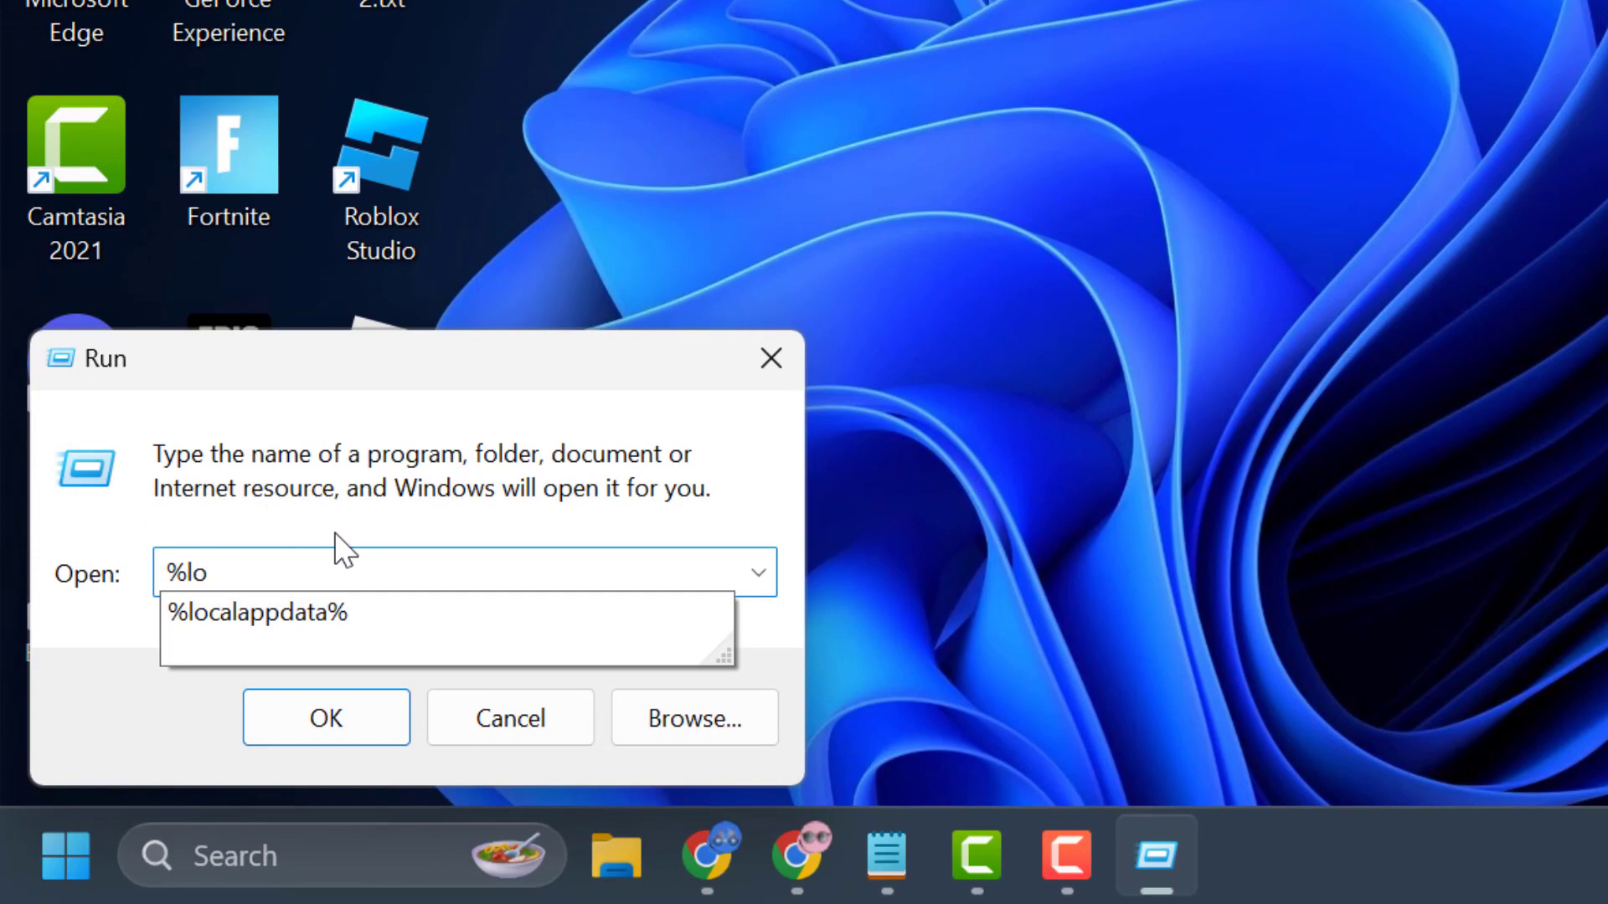
left_click(382, 615)
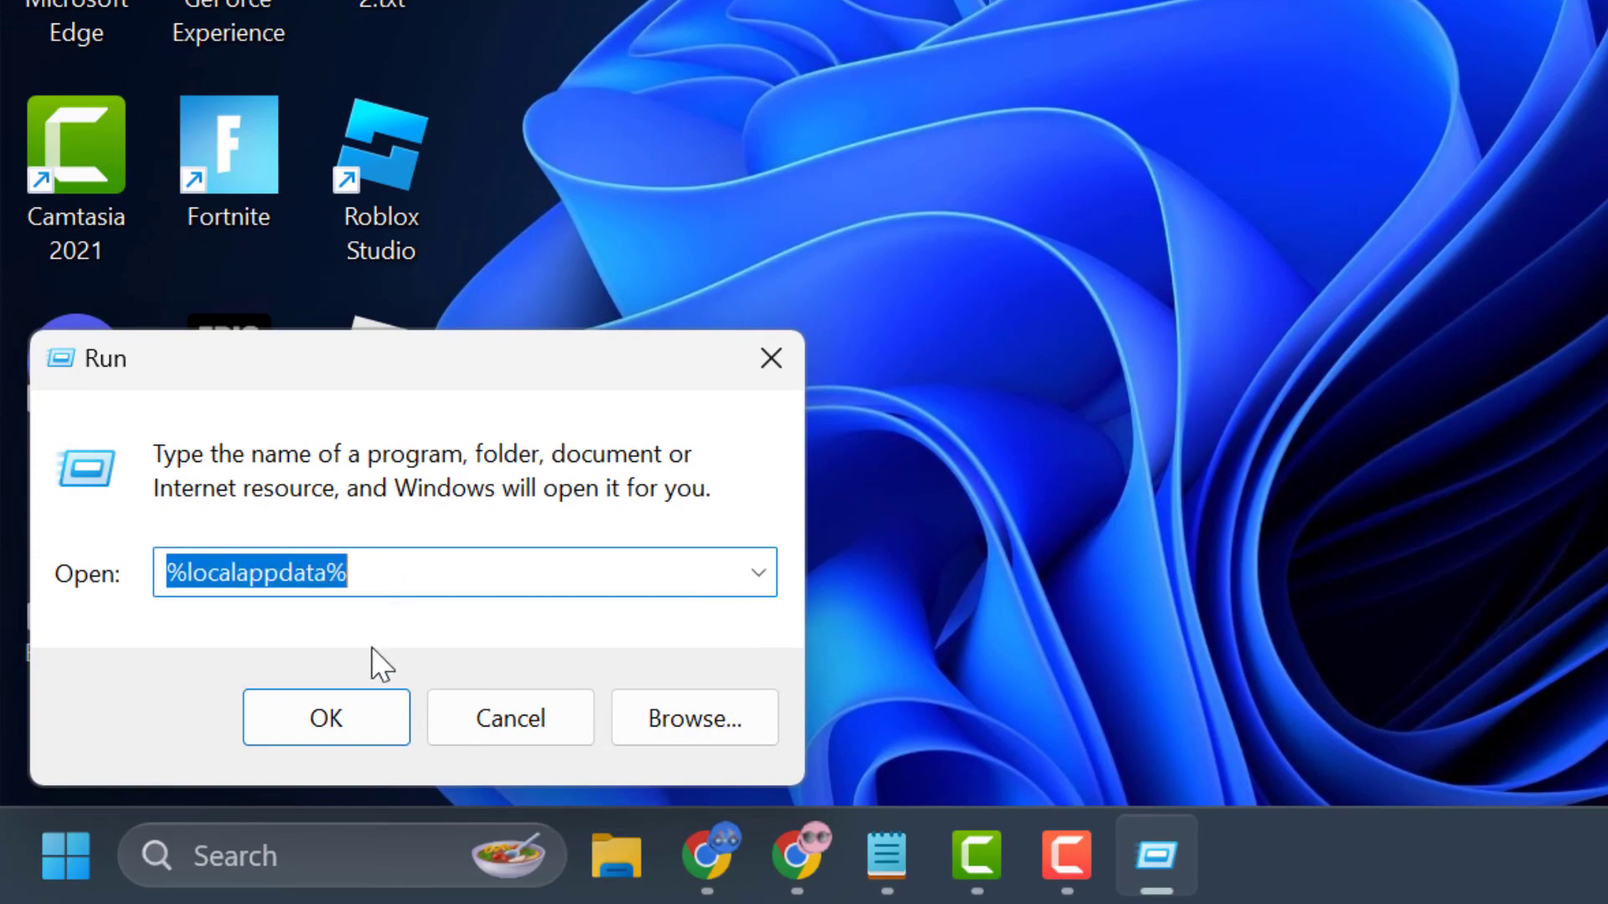
left_click(359, 717)
left_click(359, 717)
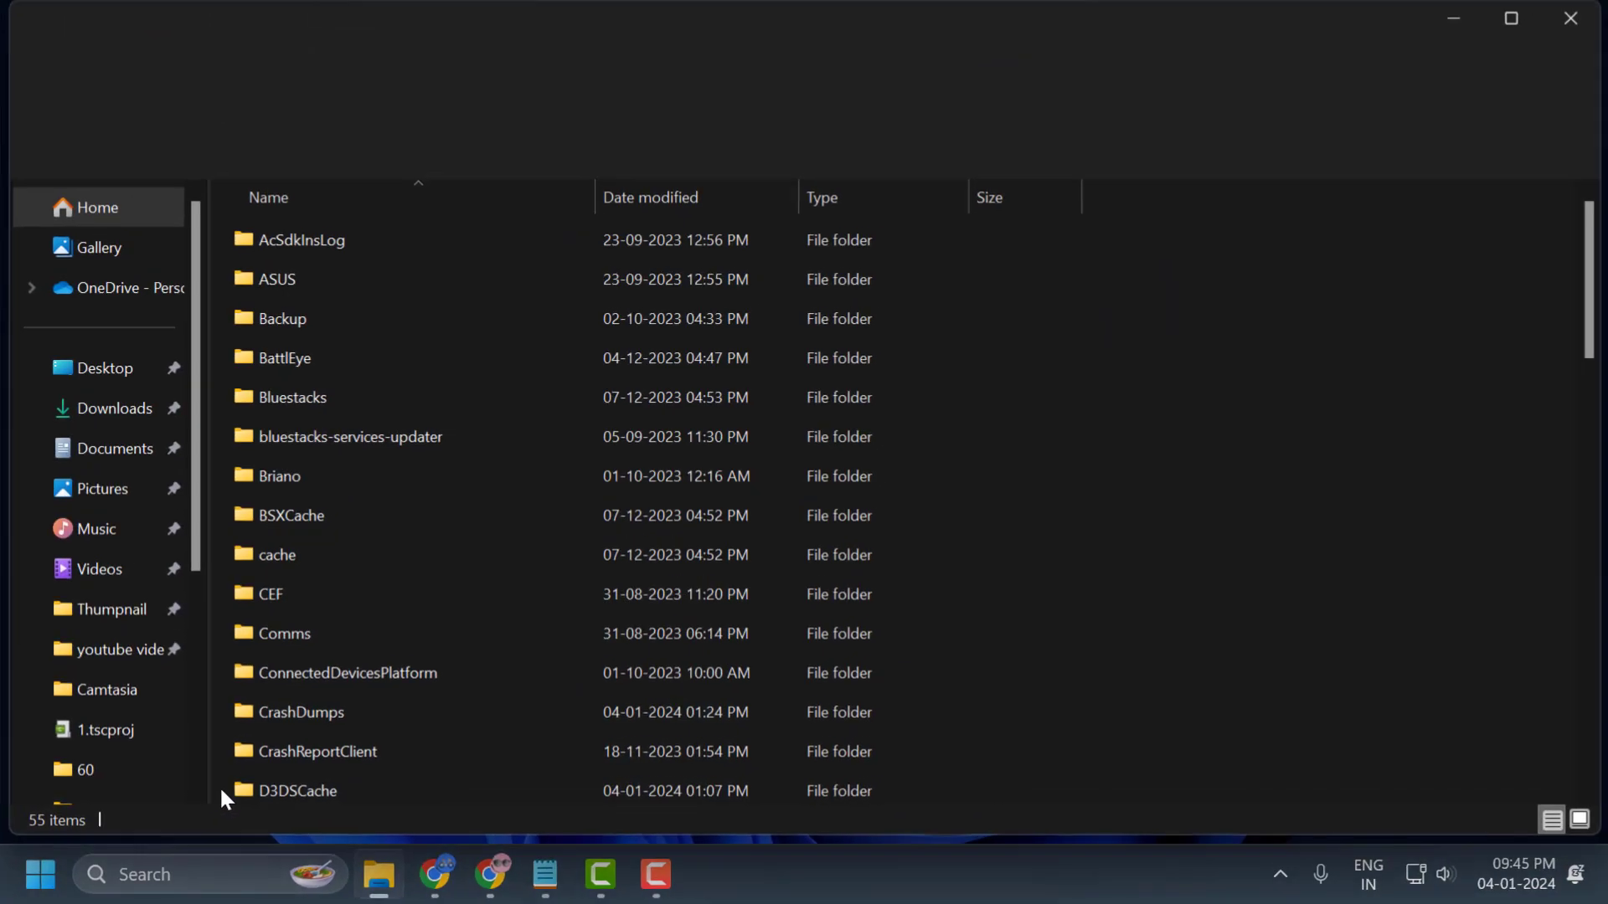
Select the VALORANT and Riot Games folders in AppData\Local
left_click(339, 393)
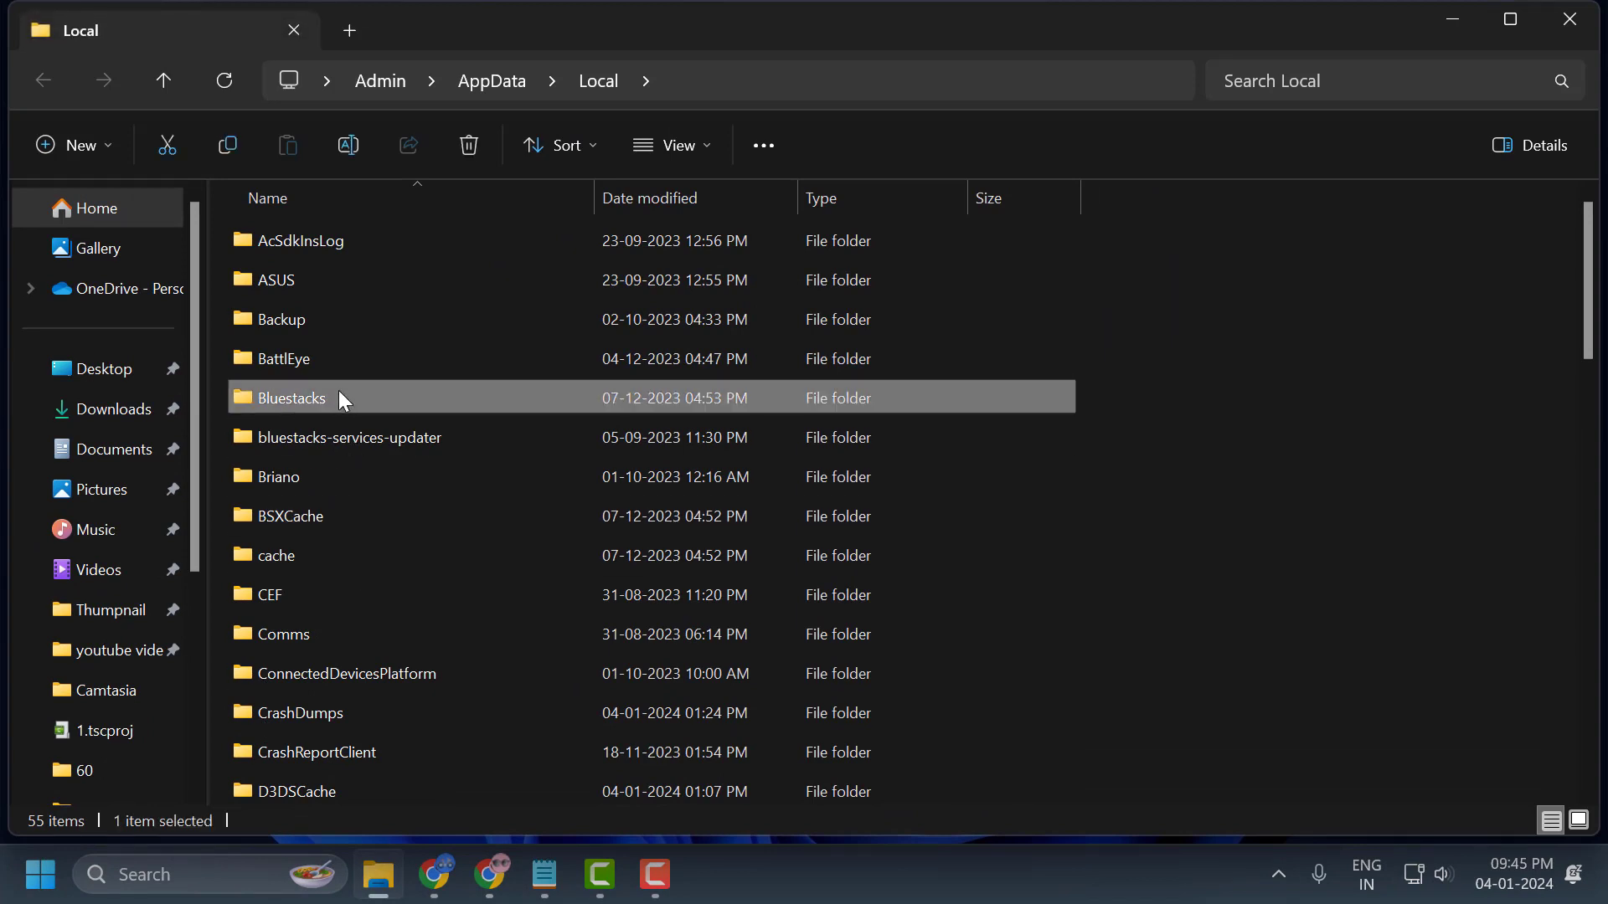
key("v")
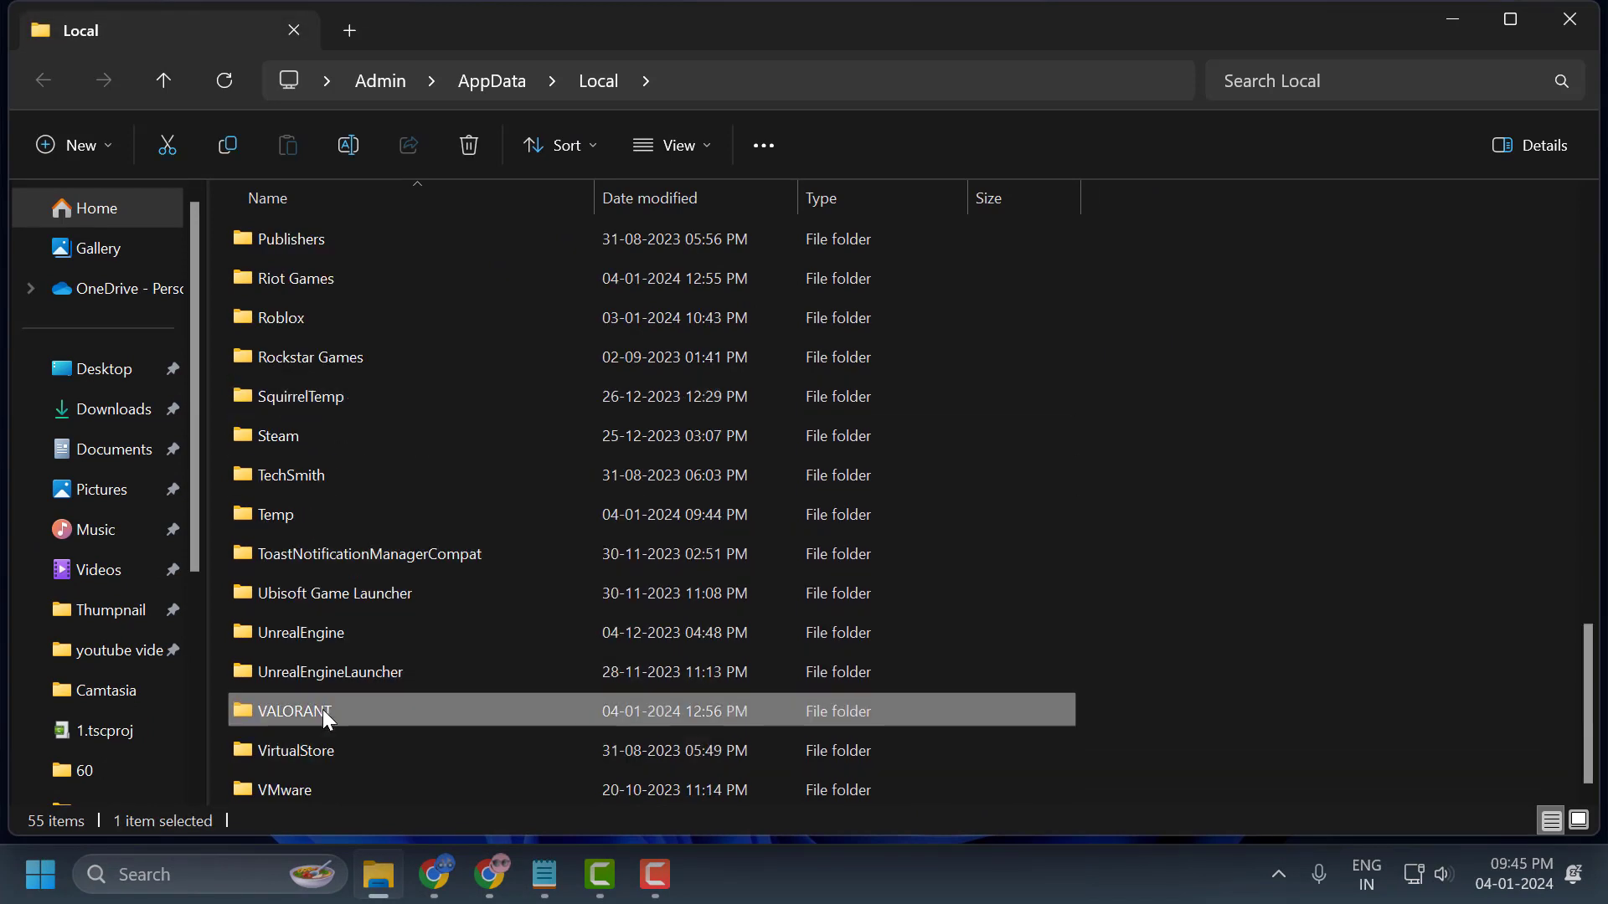
left_click(334, 279, "ctrl")
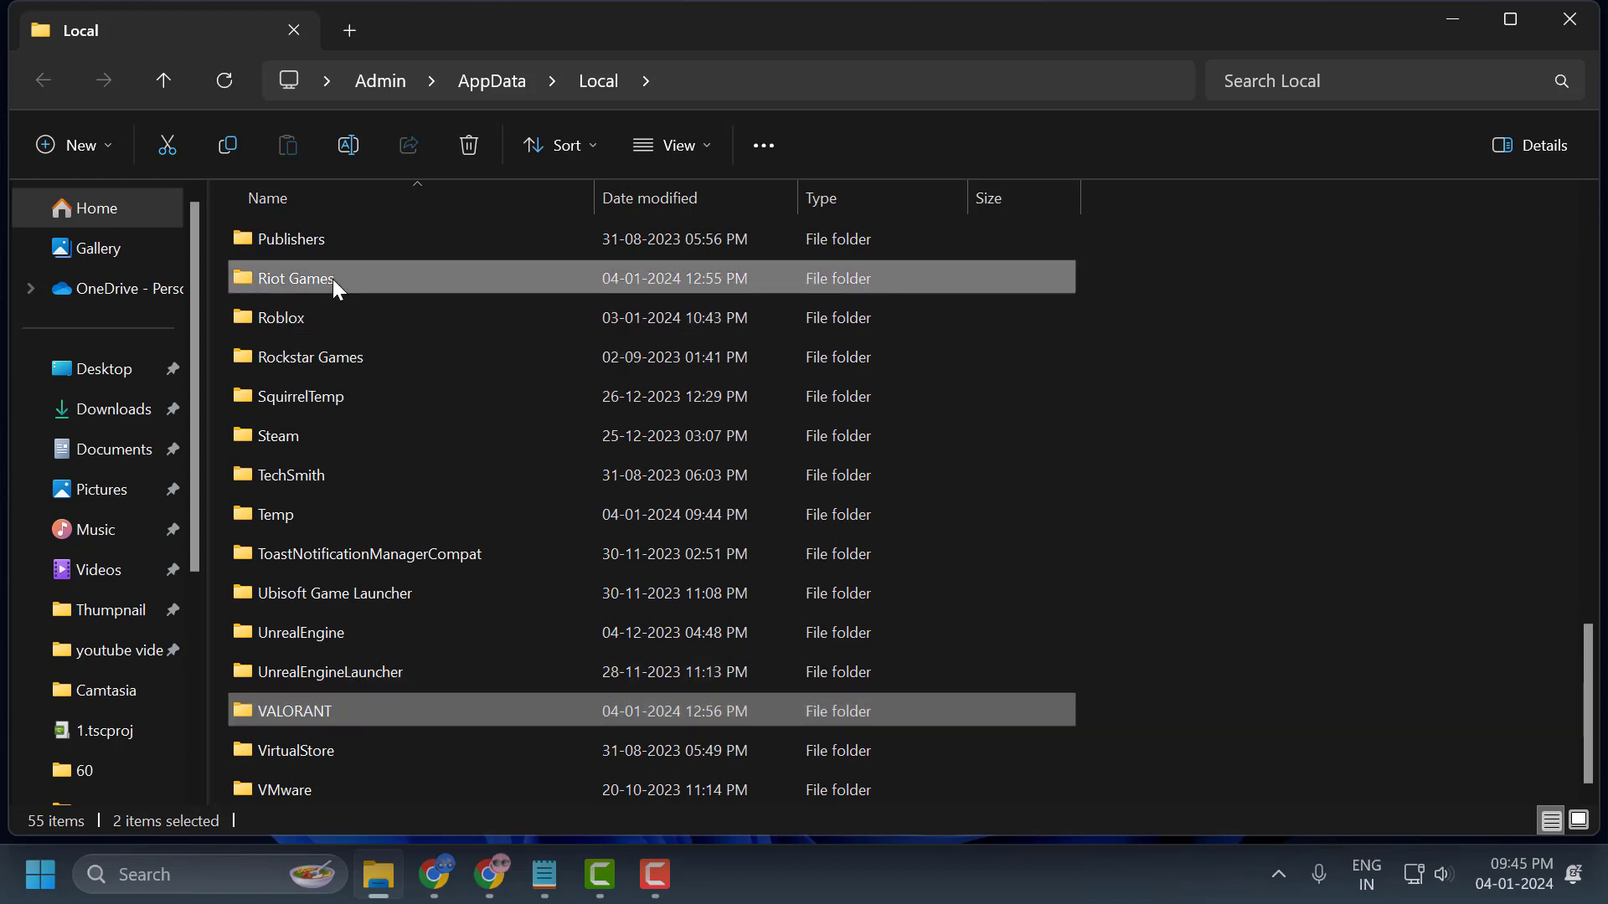